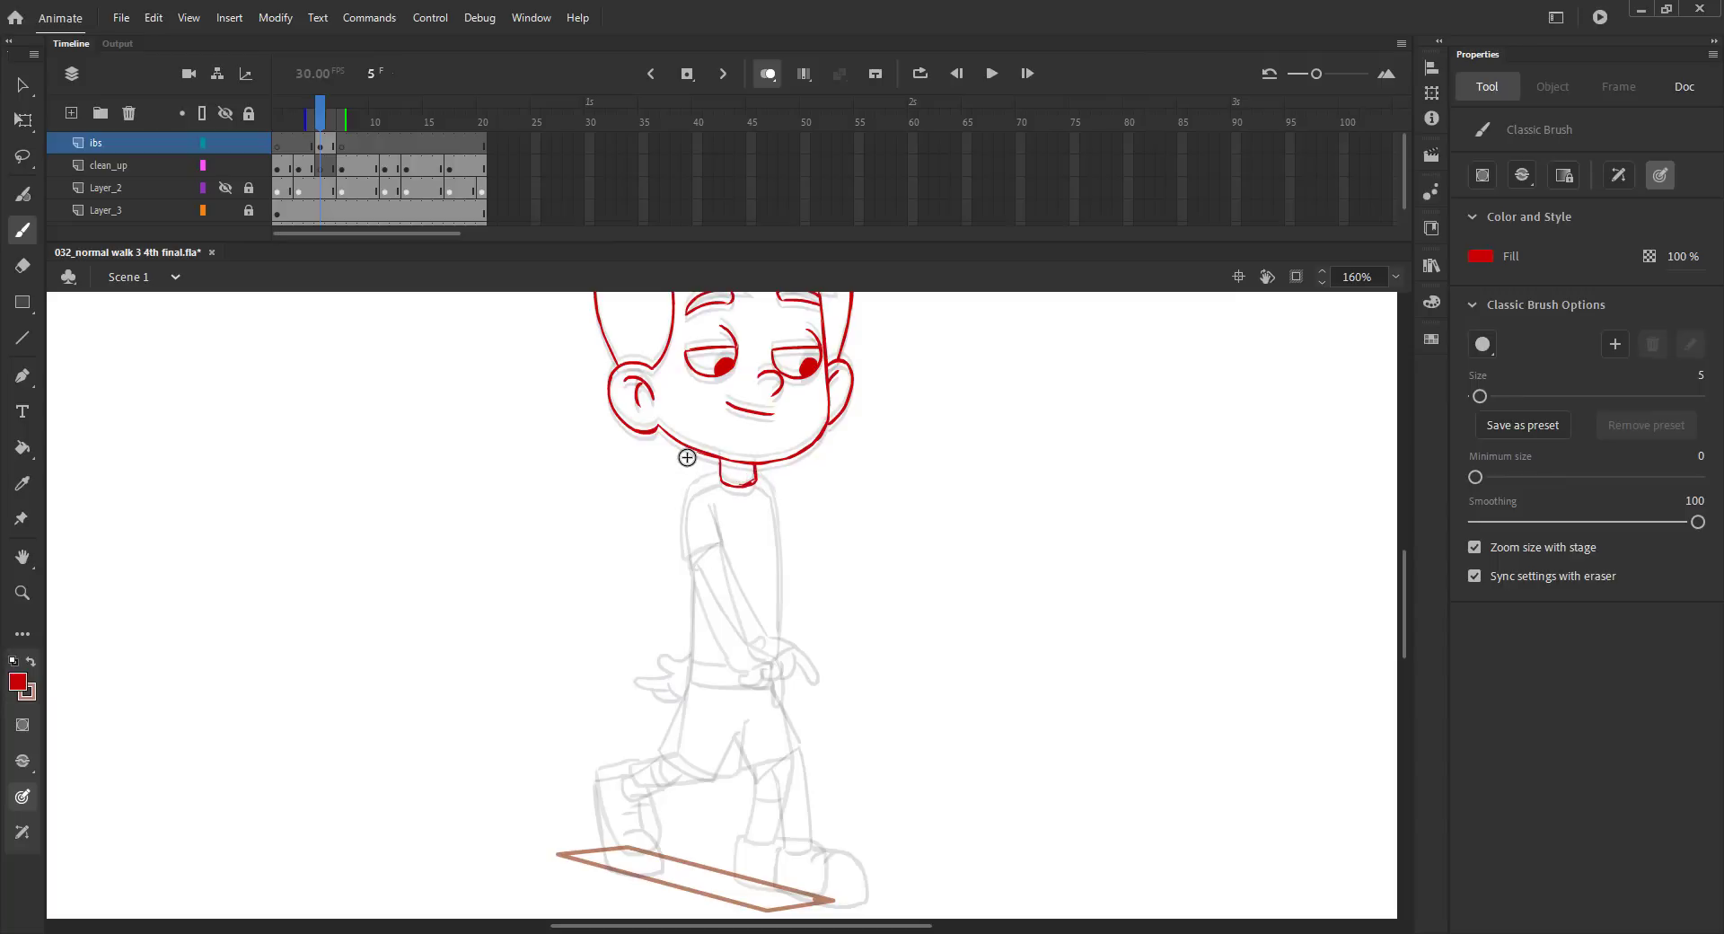
Save the file and sketch the torso's centre line, shoulders and both sides in red on frame 5 of the ibs layer.
key("ctrl+s")
left_click_drag(750, 499, 754, 556)
left_click_drag(761, 621, 763, 668)
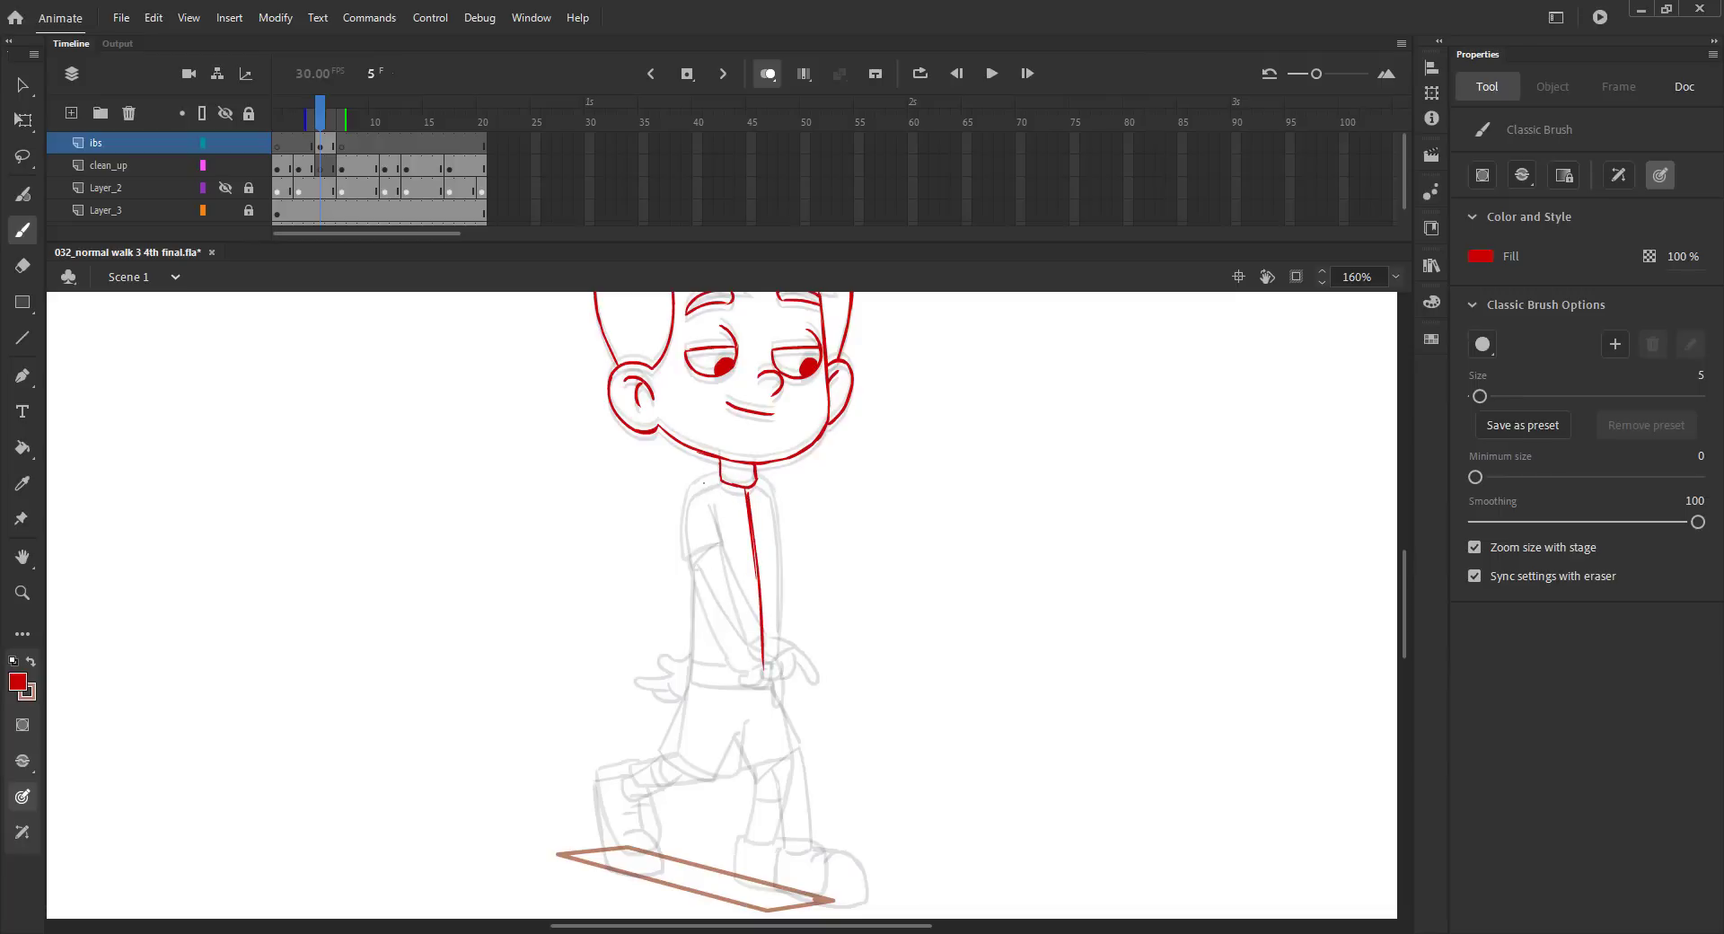
left_click_drag(700, 487, 716, 476)
left_click_drag(692, 499, 692, 621)
left_click_drag(692, 687, 691, 688)
mouse_move(768, 489)
left_mouse_down()
mouse_move(781, 623)
mouse_move(766, 657)
left_mouse_up()
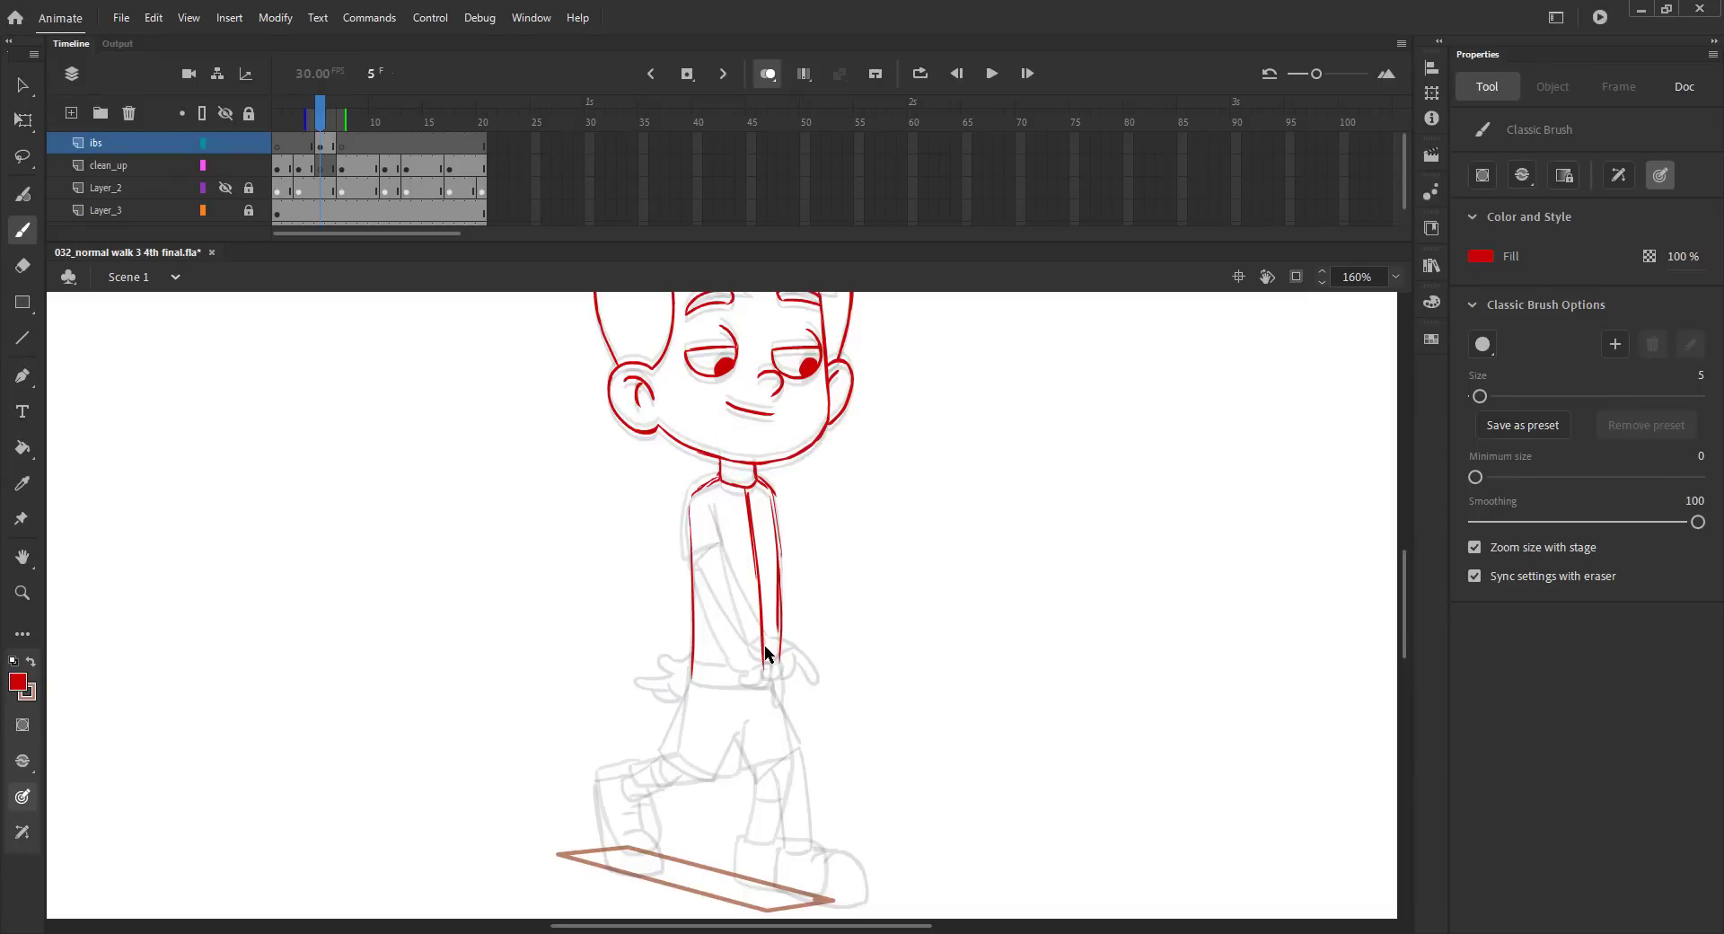
Flip between frames 4 and 5 to compare the new torso sketch with the previous pose.
key("comma")
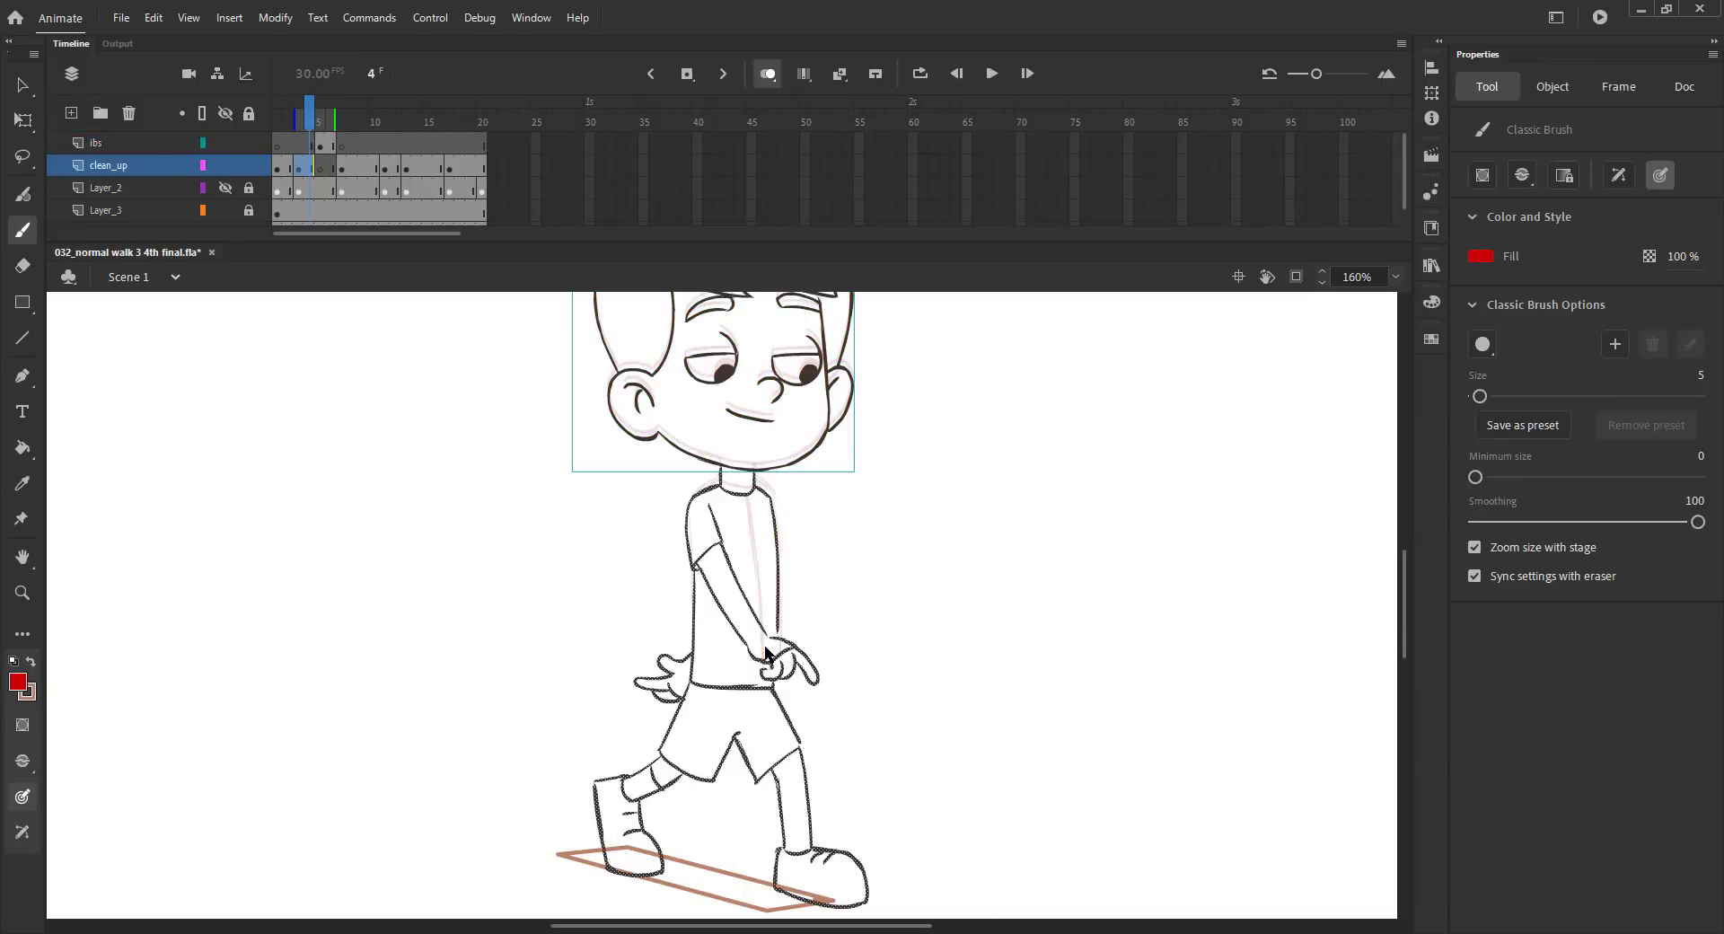
key("period")
key("comma")
key("period")
key("comma")
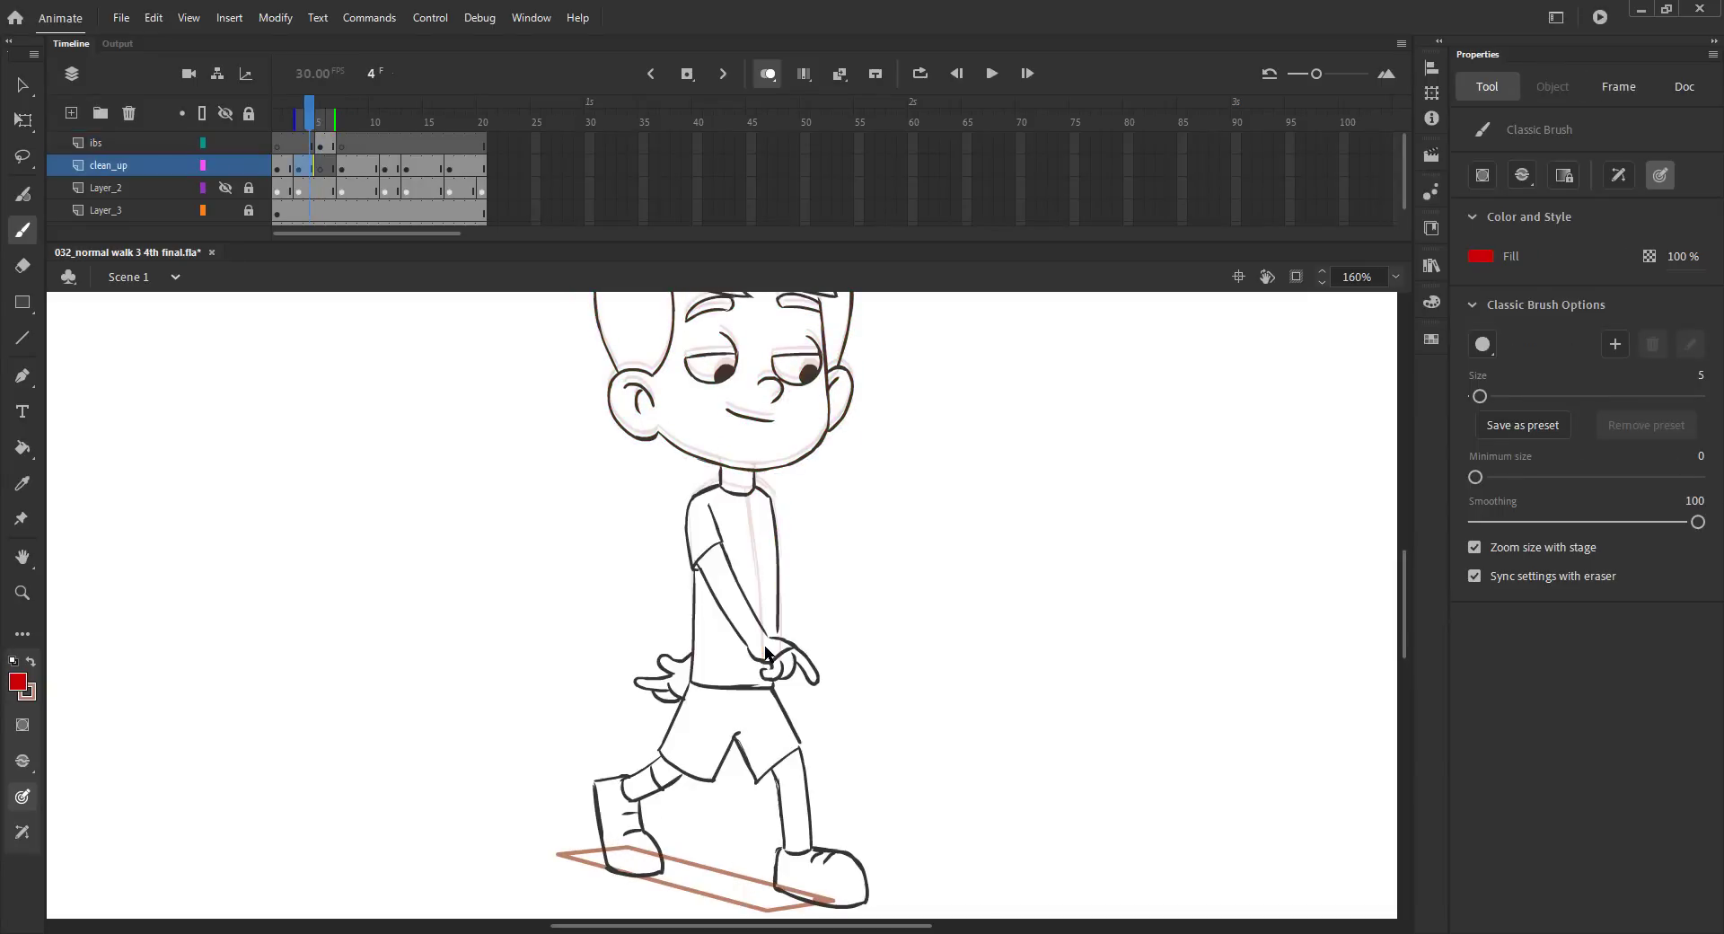
key("v")
left_click(575, 491)
key("period")
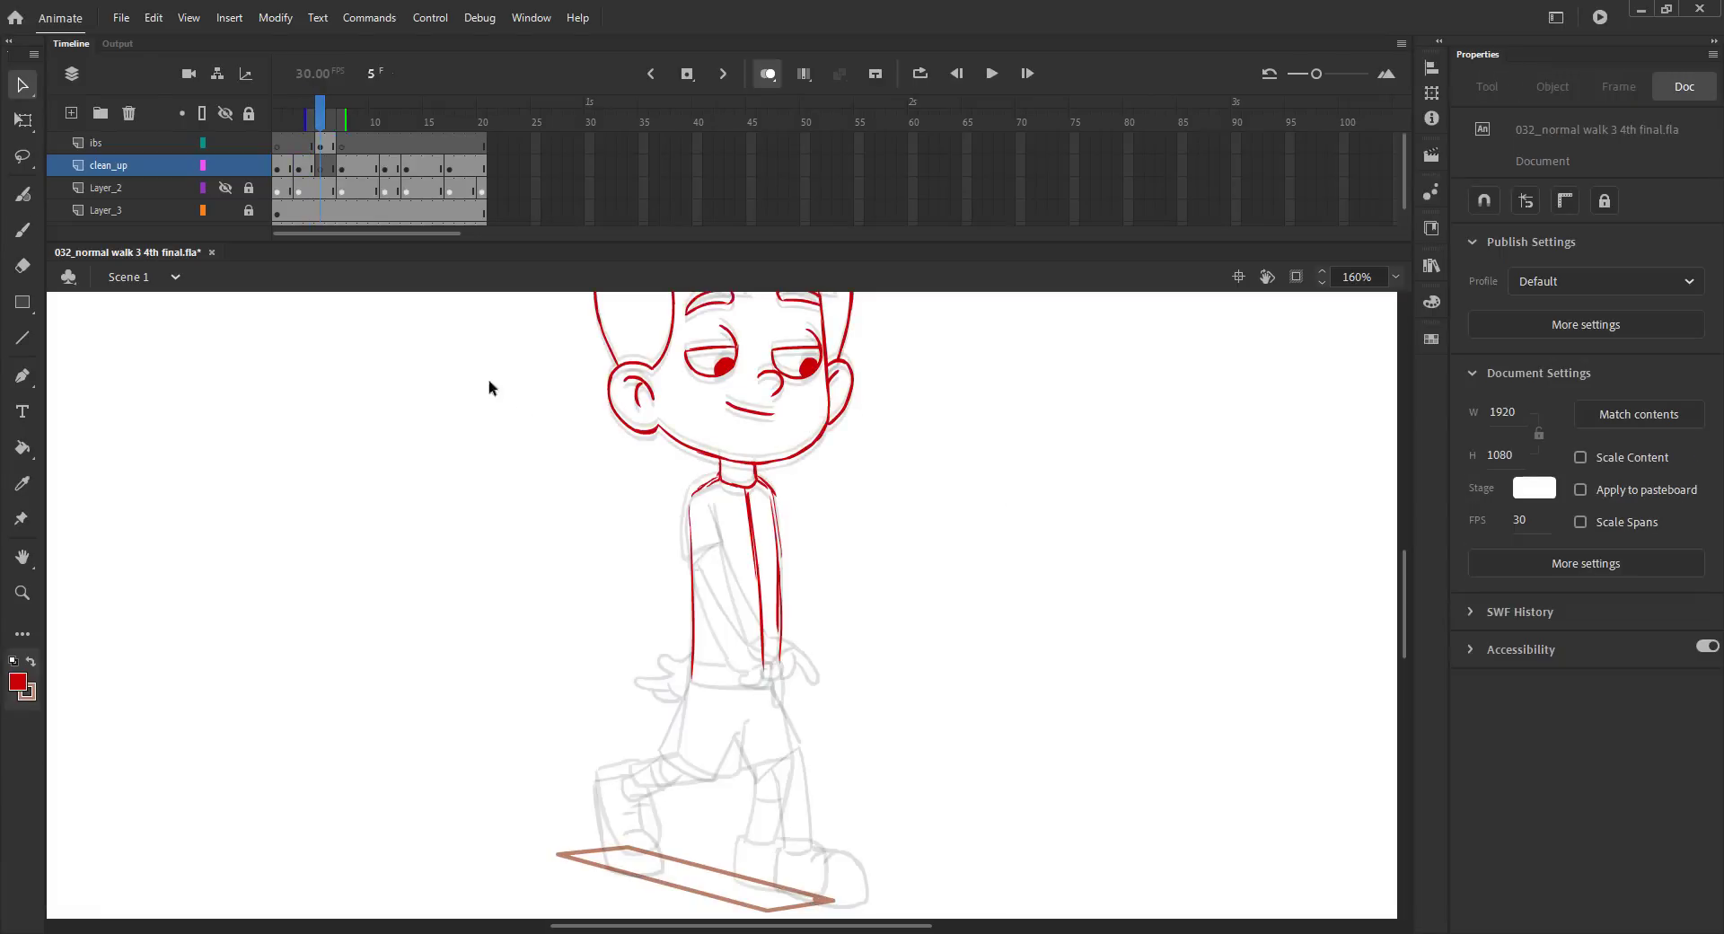
Make the ibs layer active again at frame 5 and save the file.
left_click(101, 141)
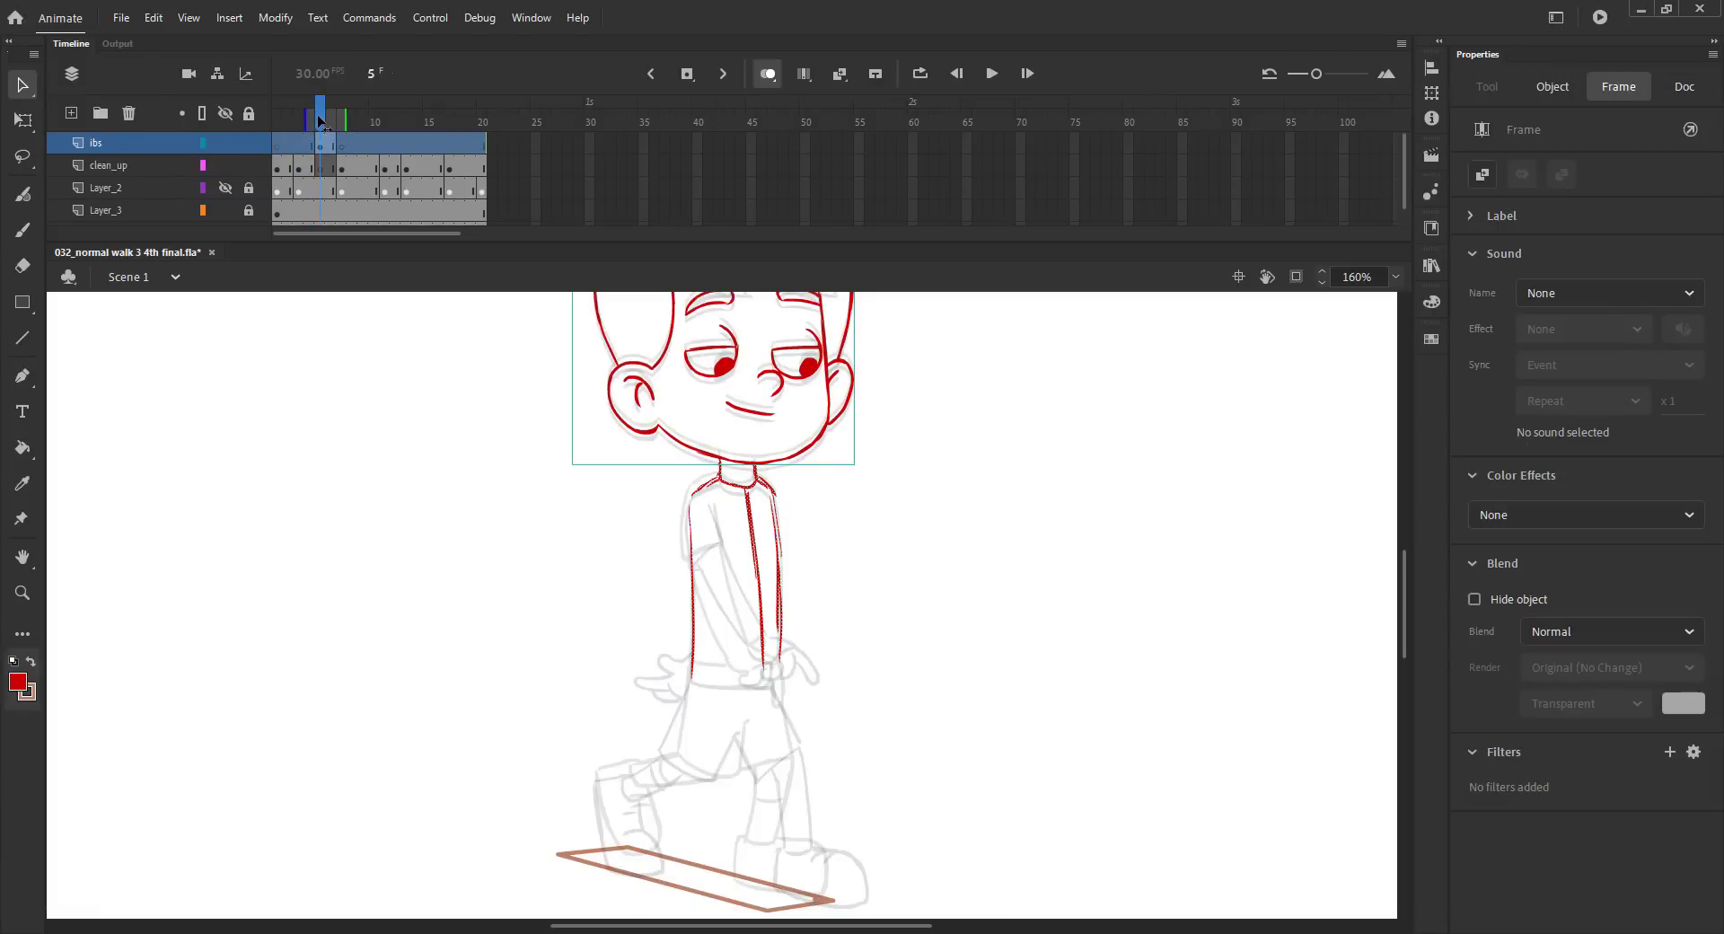
key("comma")
key("period")
key("ctrl+s")
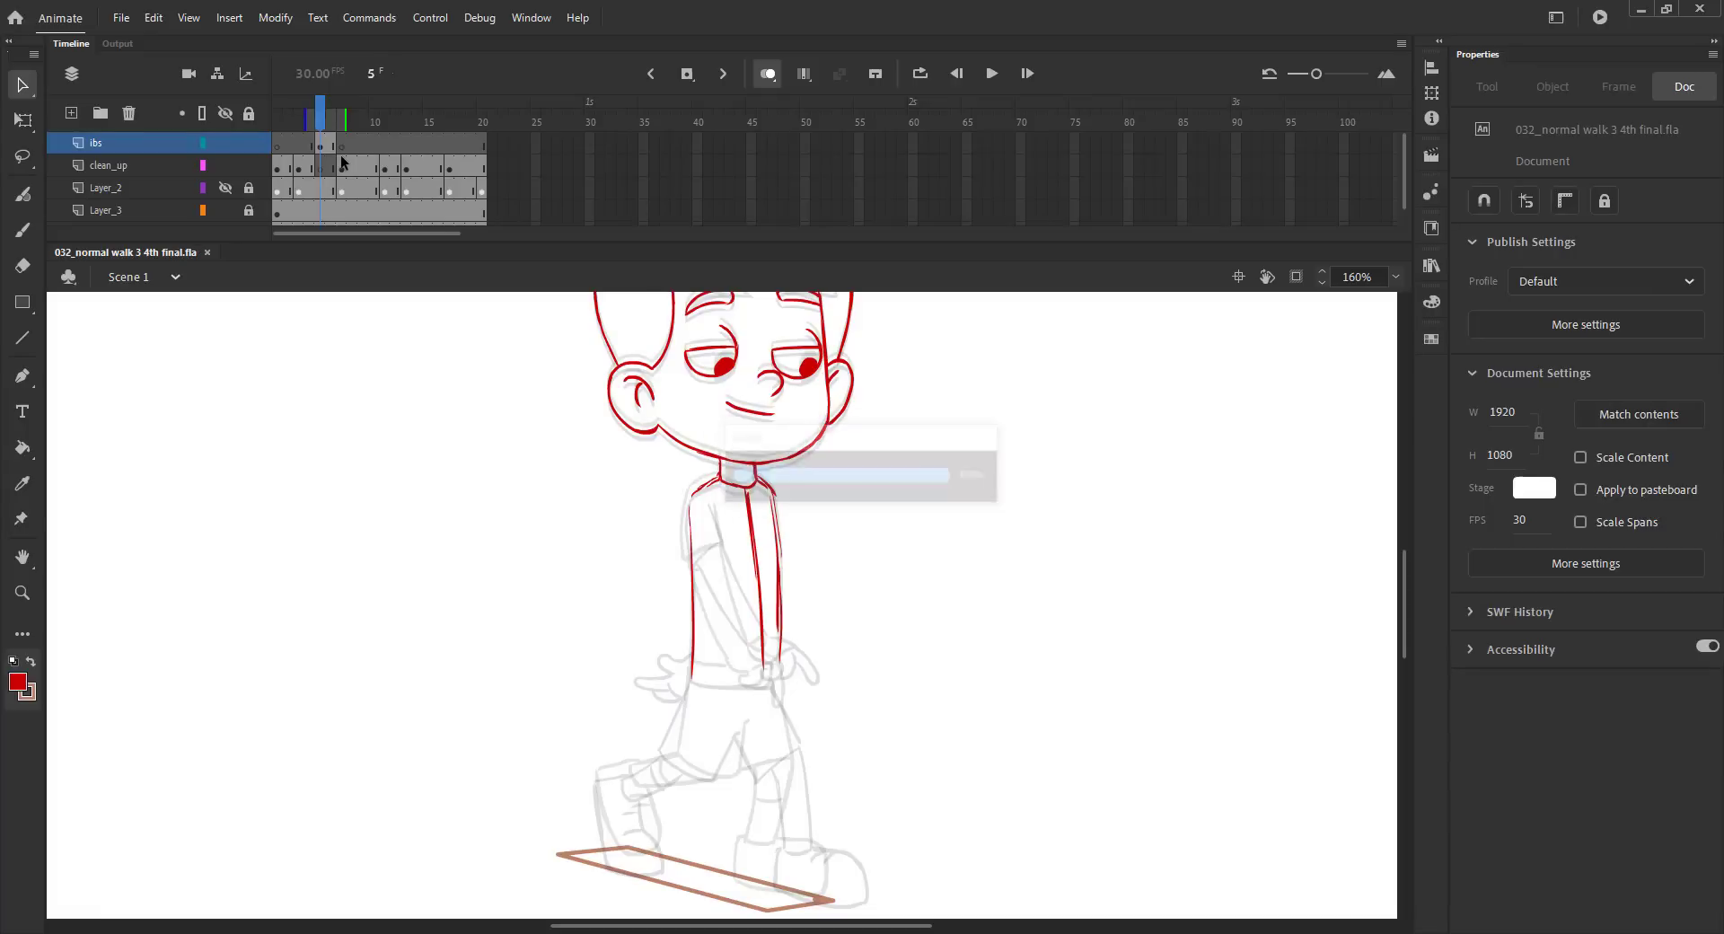
Draw the shirt's bottom hem with the Classic Brush and sketch the rounded pelvis below it.
key("b")
key("comma")
key("period")
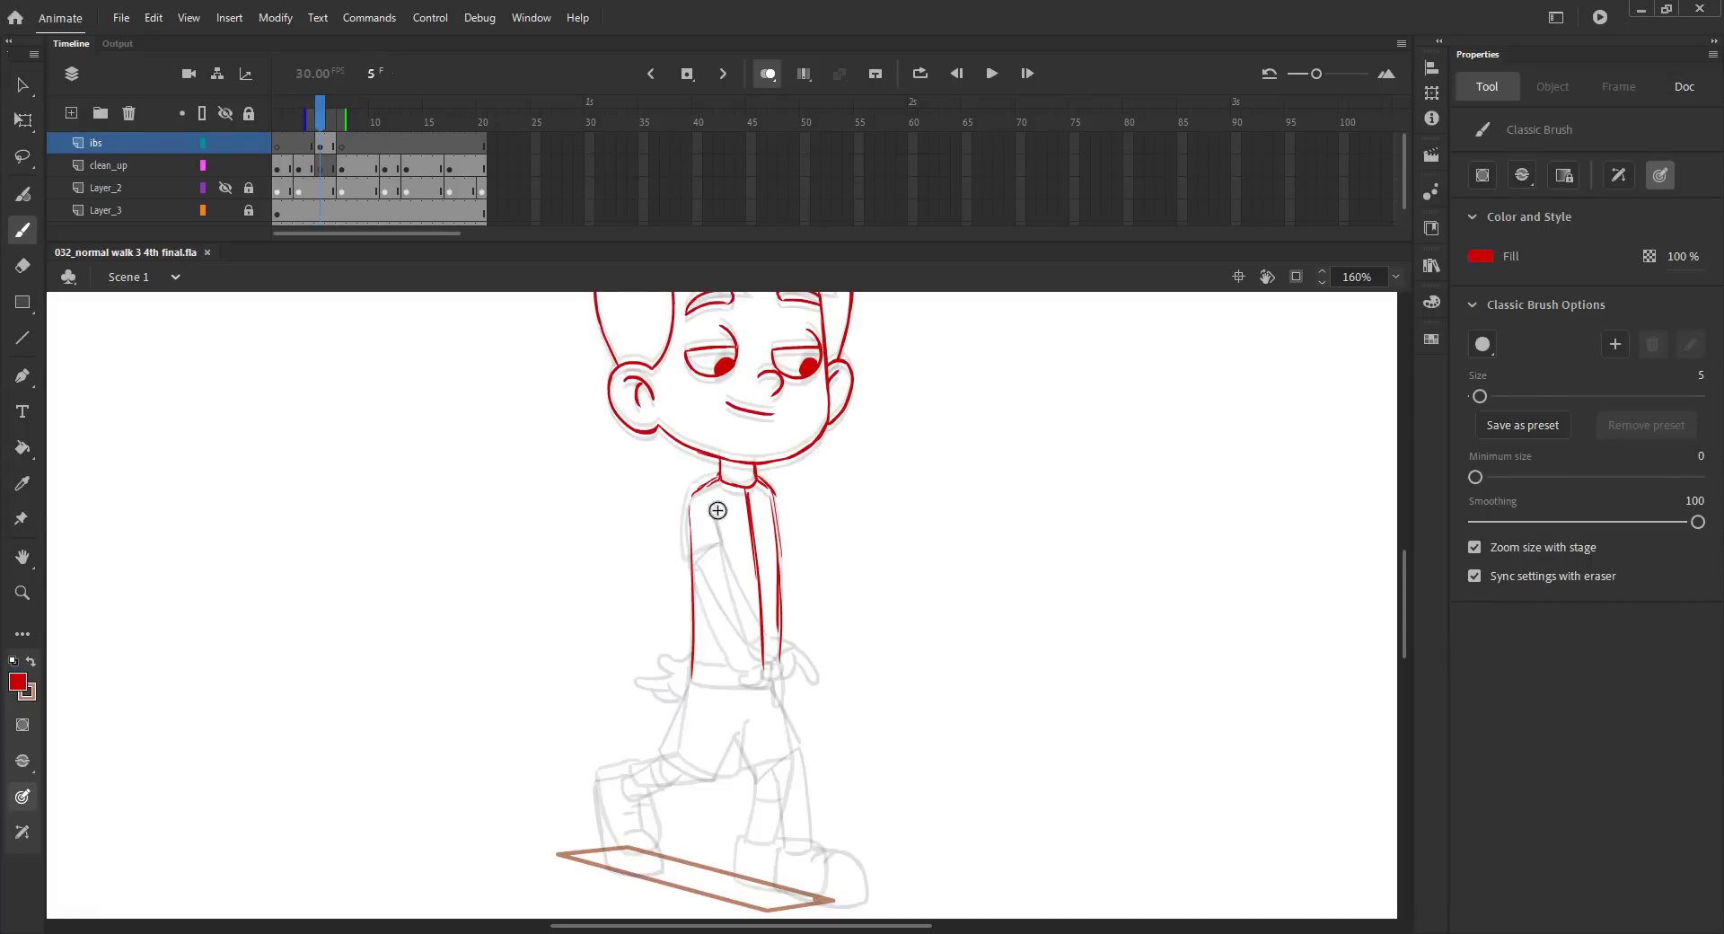
key("comma")
key("period")
mouse_move(693, 671)
left_mouse_down()
mouse_move(756, 668)
mouse_move(732, 674)
left_mouse_up()
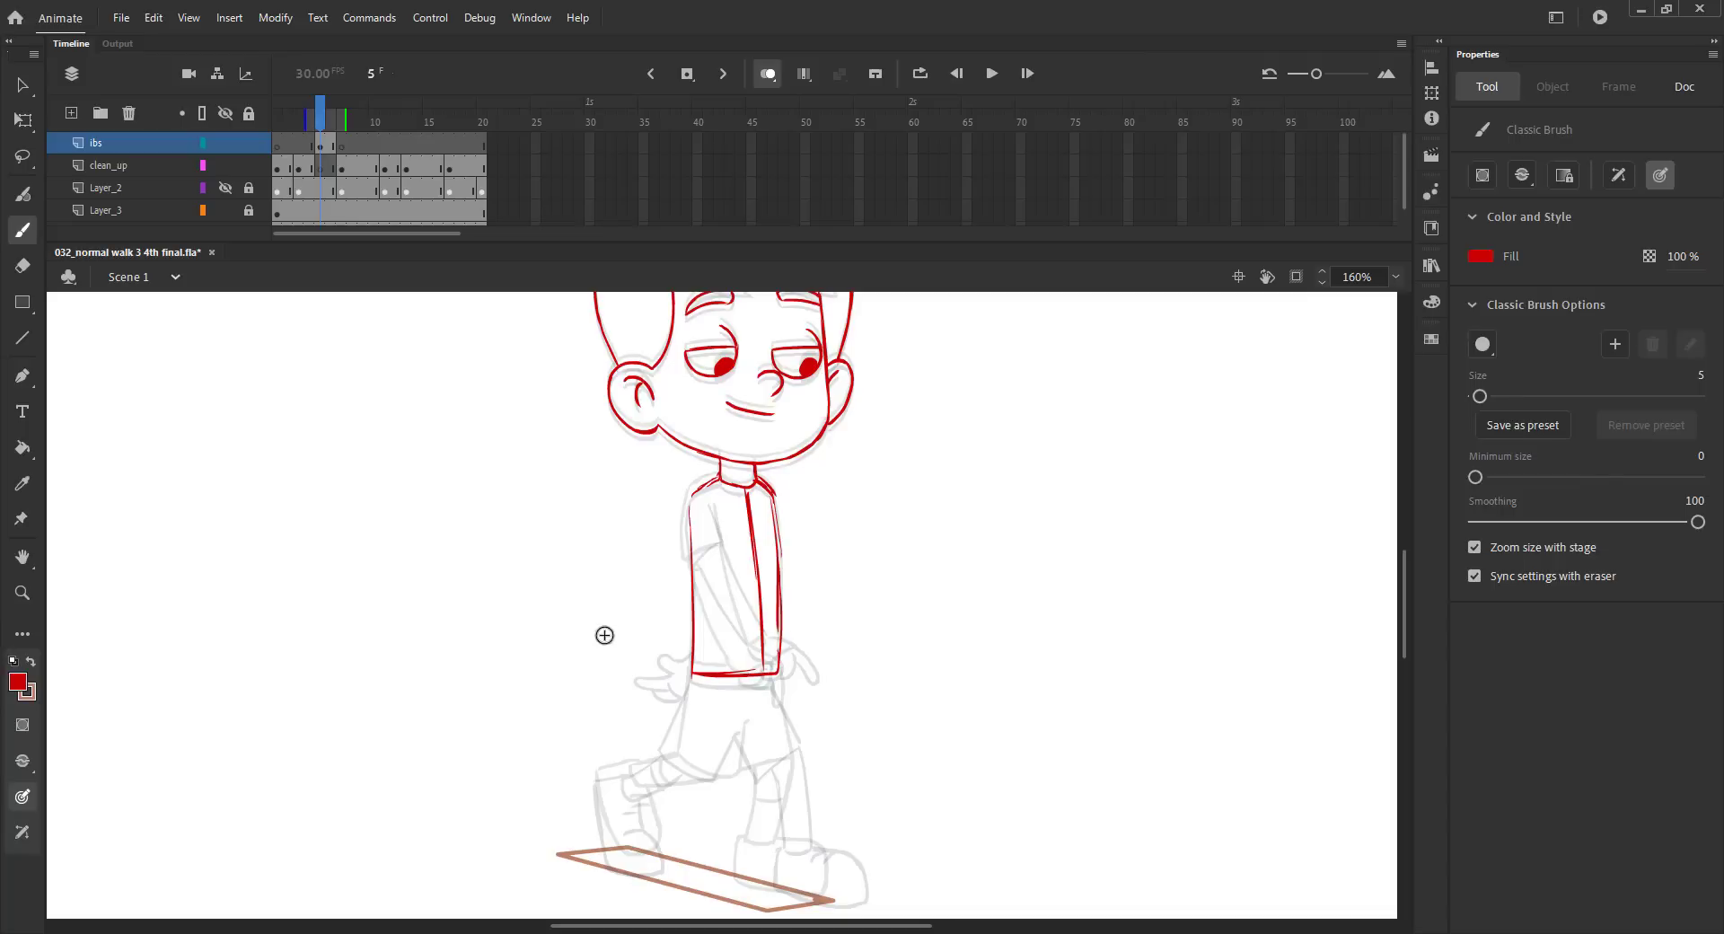
mouse_move(692, 697)
left_mouse_down()
mouse_move(779, 680)
mouse_move(772, 709)
mouse_move(703, 717)
mouse_move(727, 708)
mouse_move(678, 637)
left_mouse_up()
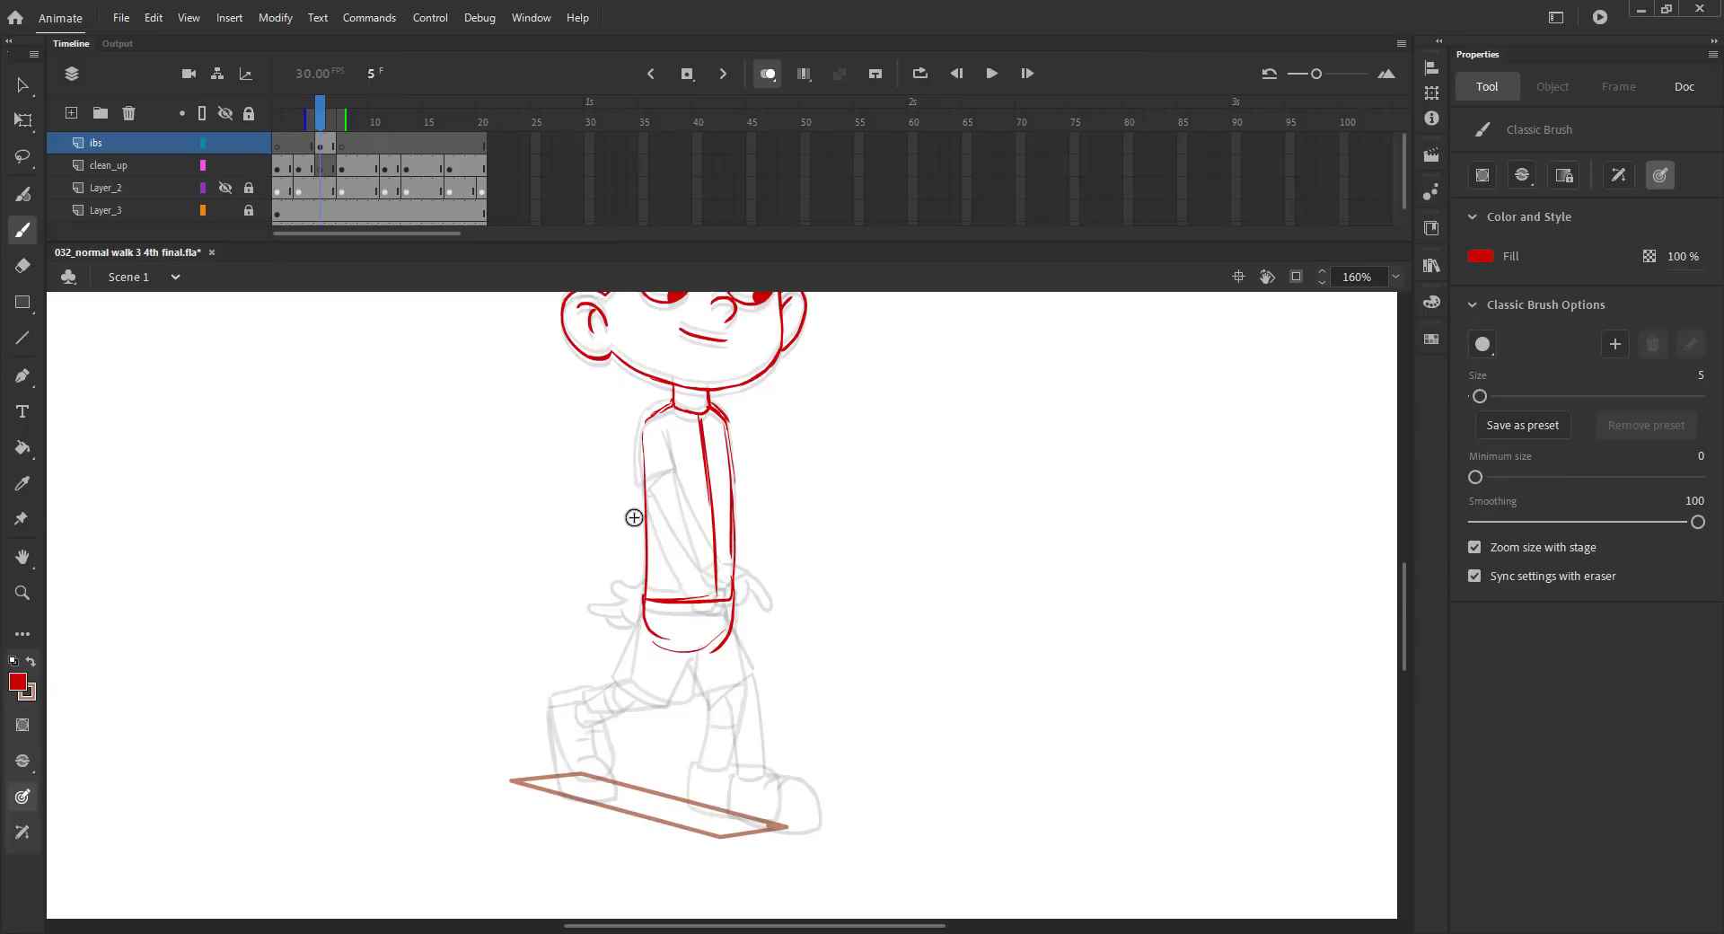
Sketch the outer and inner edges of the shorts around the rear thigh.
left_click_drag(637, 654, 646, 591)
left_click_drag(630, 651, 619, 679)
left_click_drag(696, 639, 682, 698)
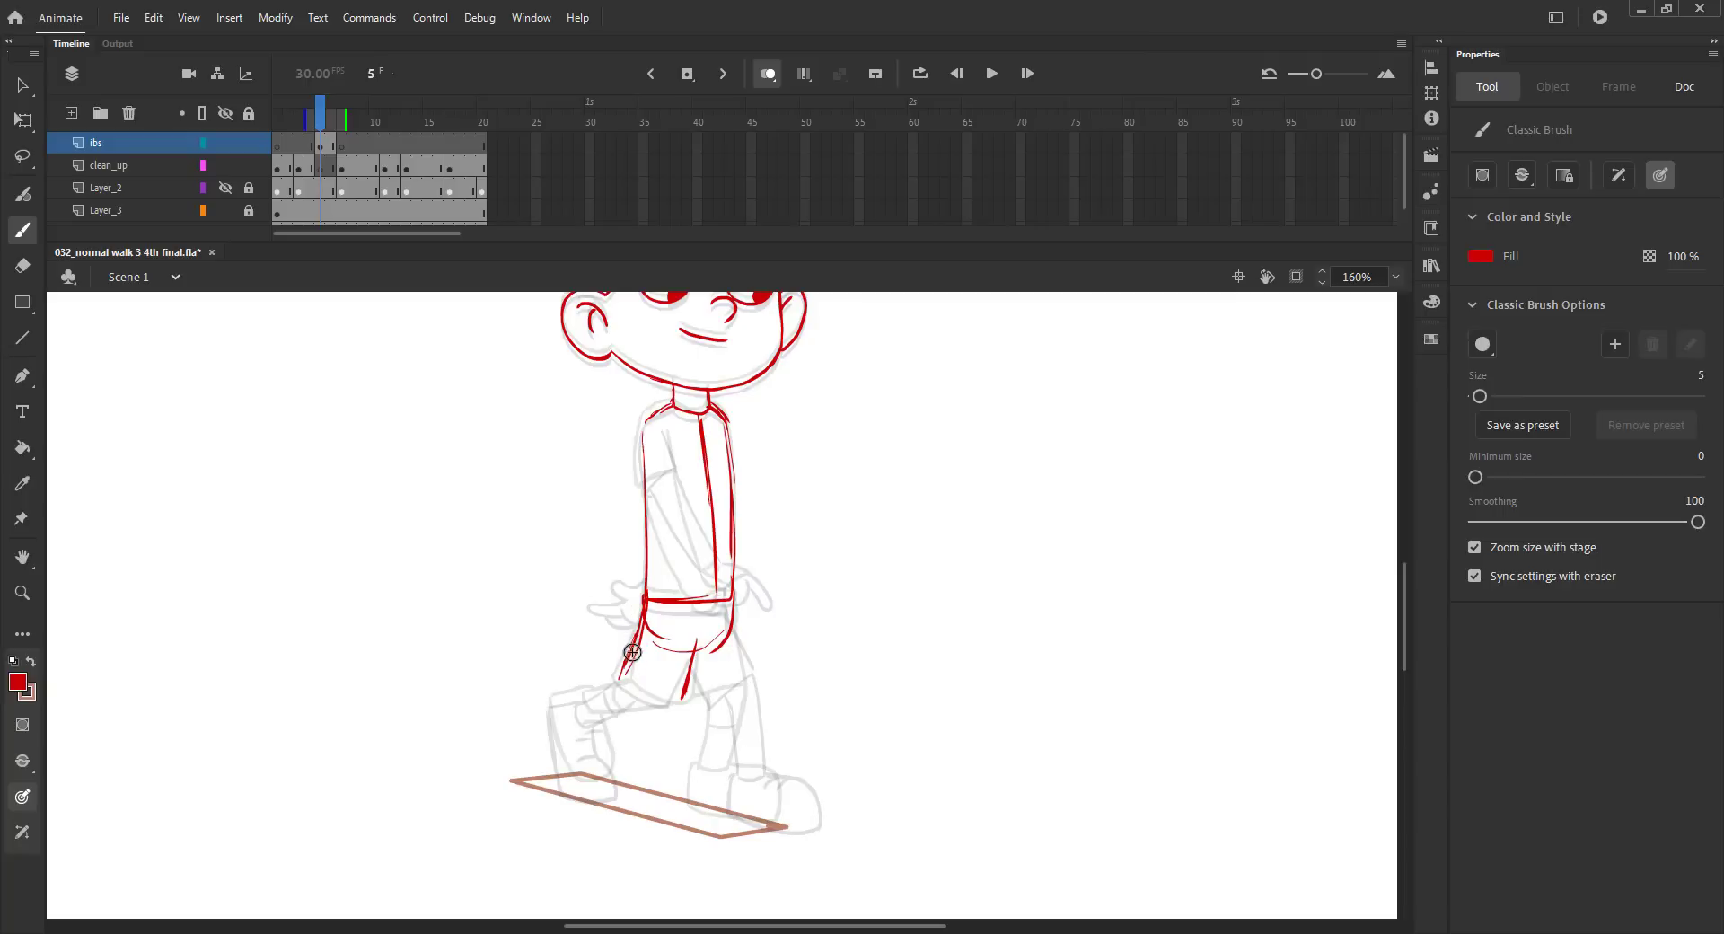
Sketch the bent rear lower leg, its boot and the hem of the rear shorts leg.
mouse_move(632, 652)
left_mouse_down()
mouse_move(595, 696)
mouse_move(544, 705)
mouse_move(556, 766)
left_mouse_up()
mouse_move(590, 725)
left_mouse_down()
mouse_move(612, 775)
mouse_move(565, 788)
left_mouse_up()
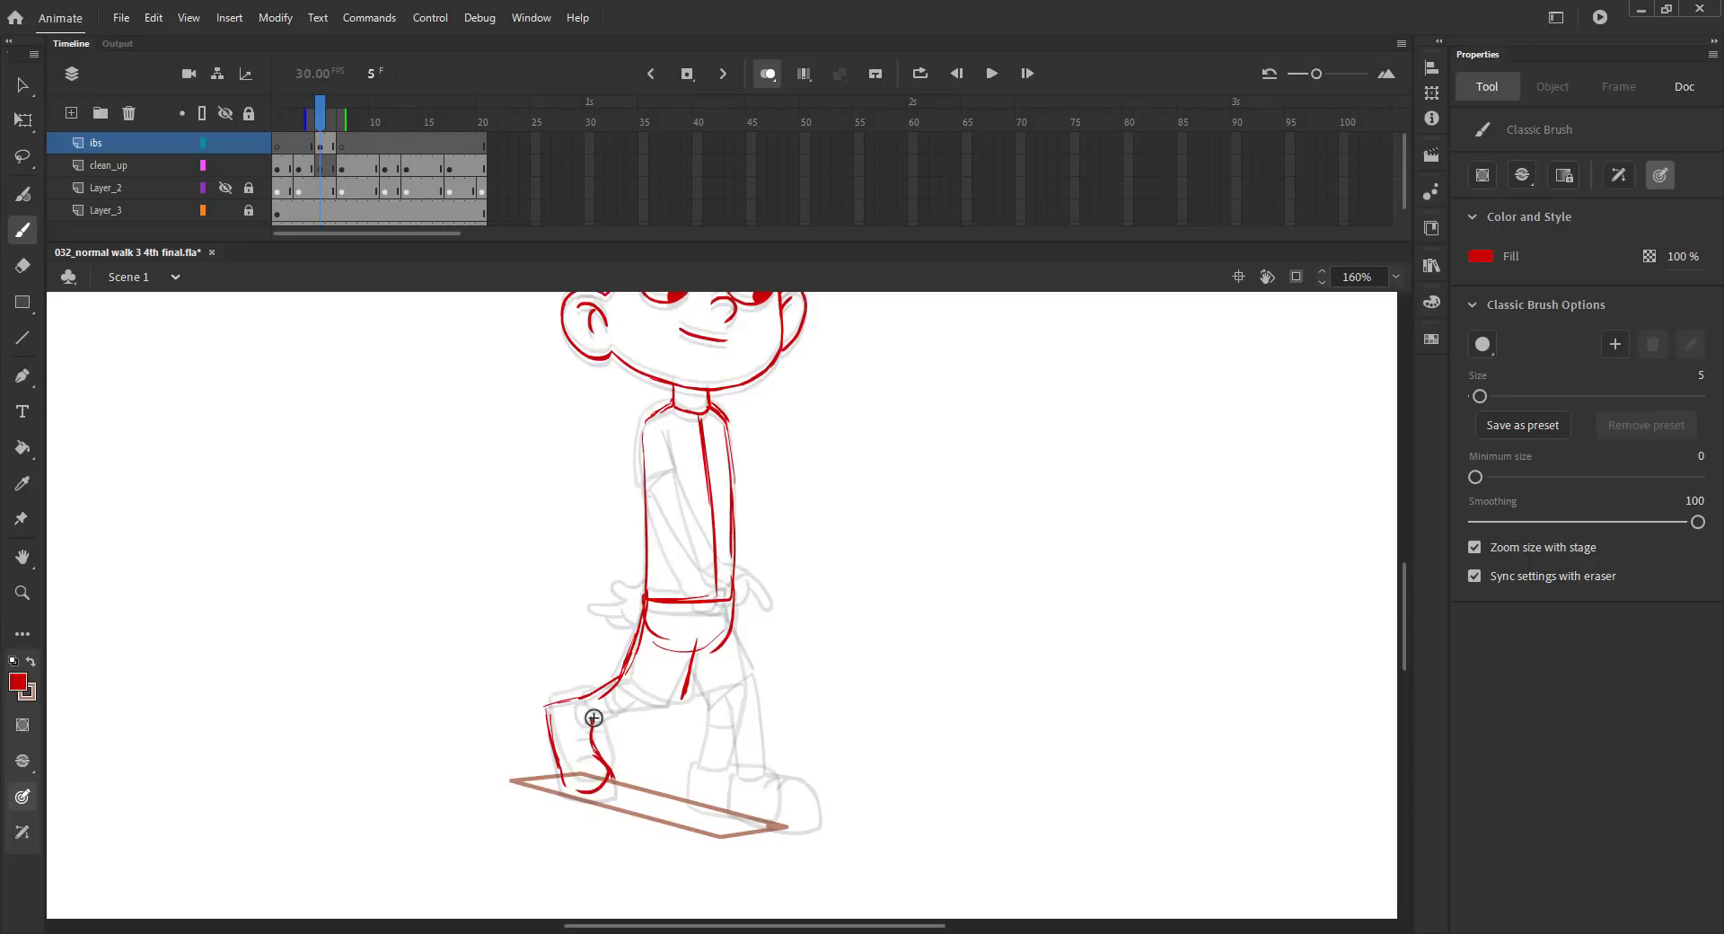
mouse_move(636, 693)
left_mouse_down()
mouse_move(589, 716)
mouse_move(680, 699)
left_mouse_up()
Check the rear leg against the adjacent frames, reinforce the boot's outline and add the sock line across the shin.
key("comma")
key("period")
key("comma")
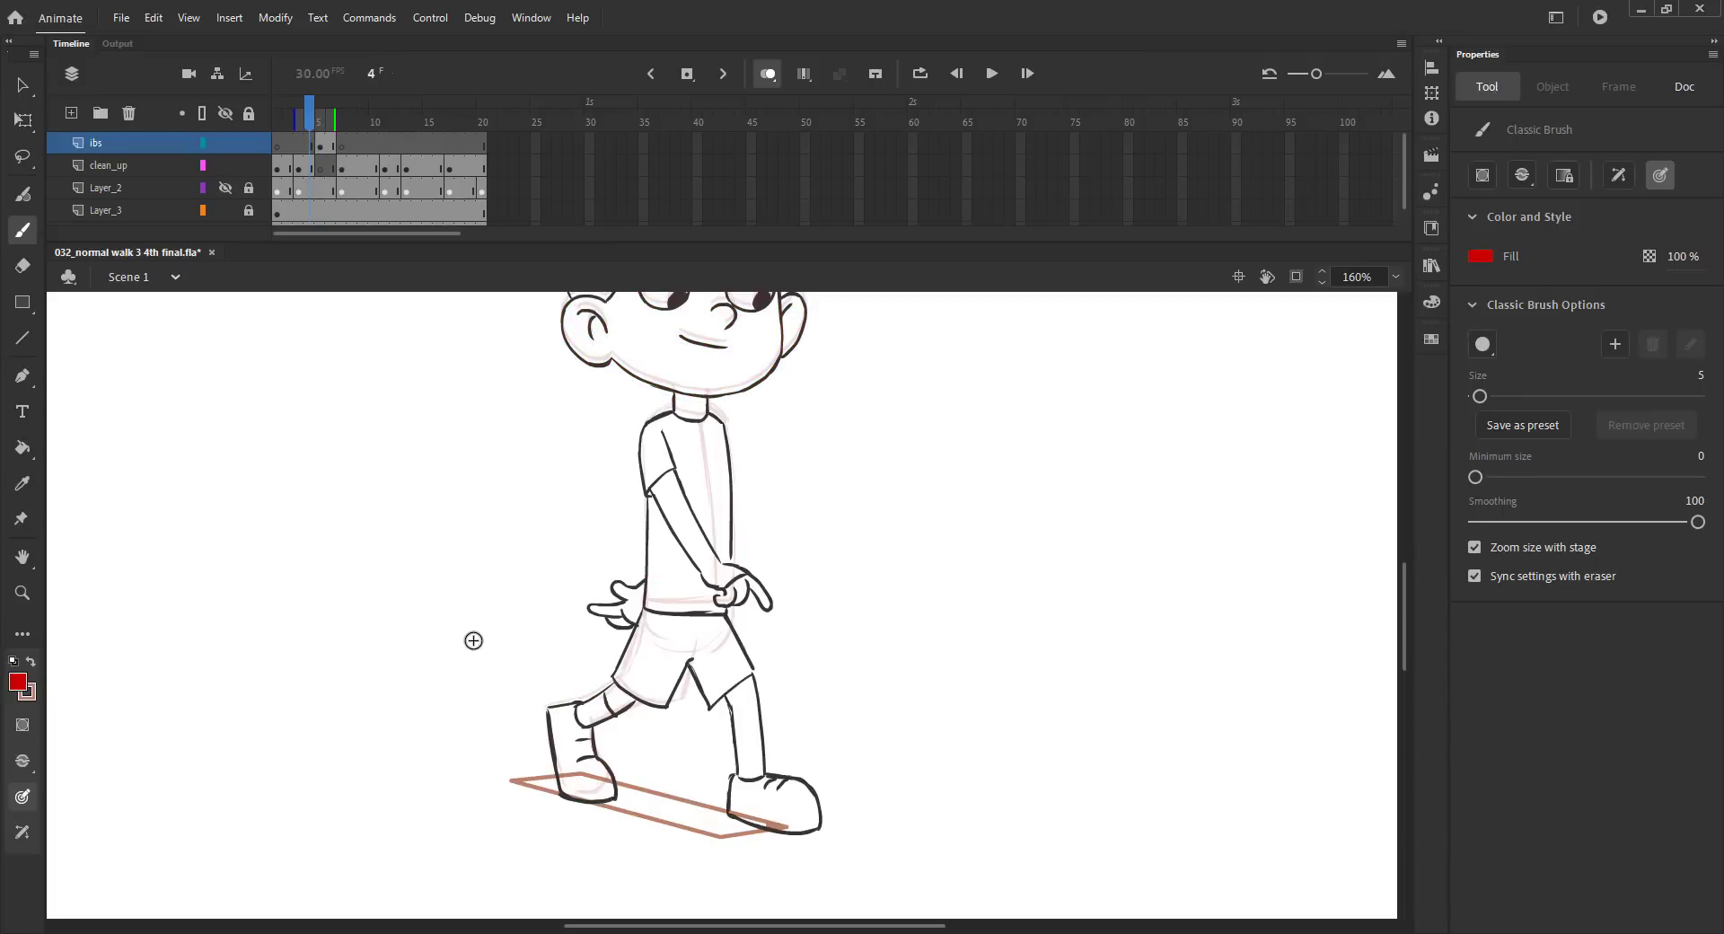
key("period")
key("period")
left_click_drag(591, 726, 588, 791)
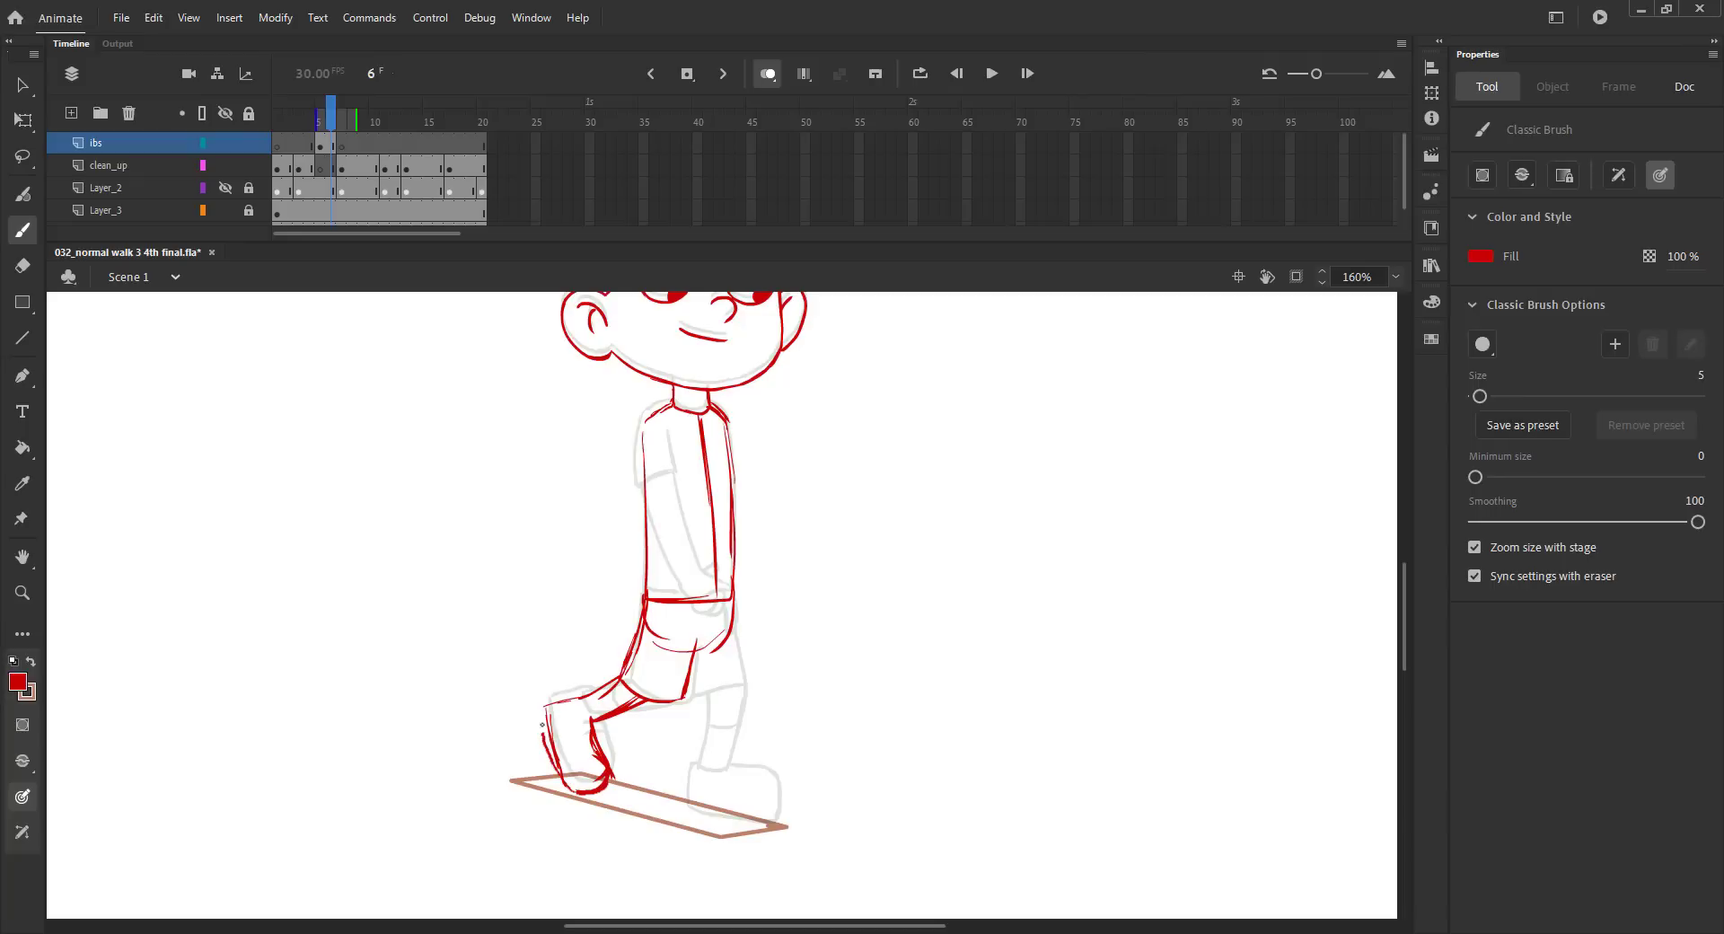
mouse_move(542, 724)
left_mouse_down()
mouse_move(548, 705)
mouse_move(564, 785)
left_mouse_up()
key("ctrl+z")
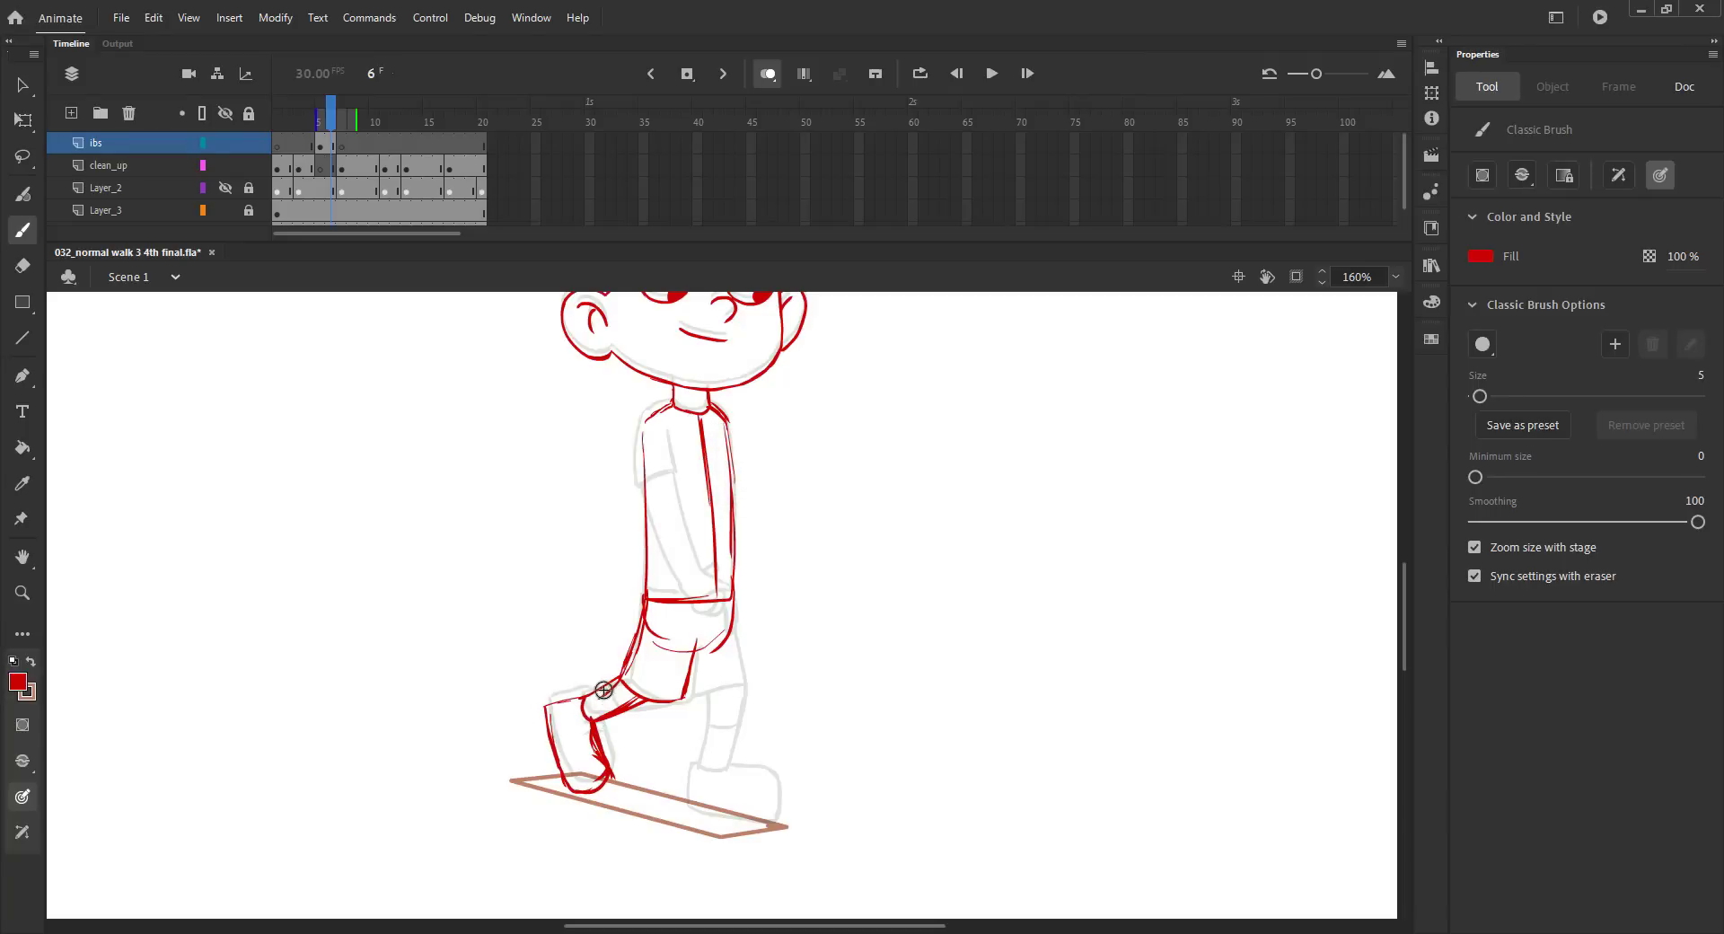
left_click_drag(604, 687, 616, 709)
Flip through frames 4 to 7 to check the rear leg's motion against the neighbouring poses.
key("m")
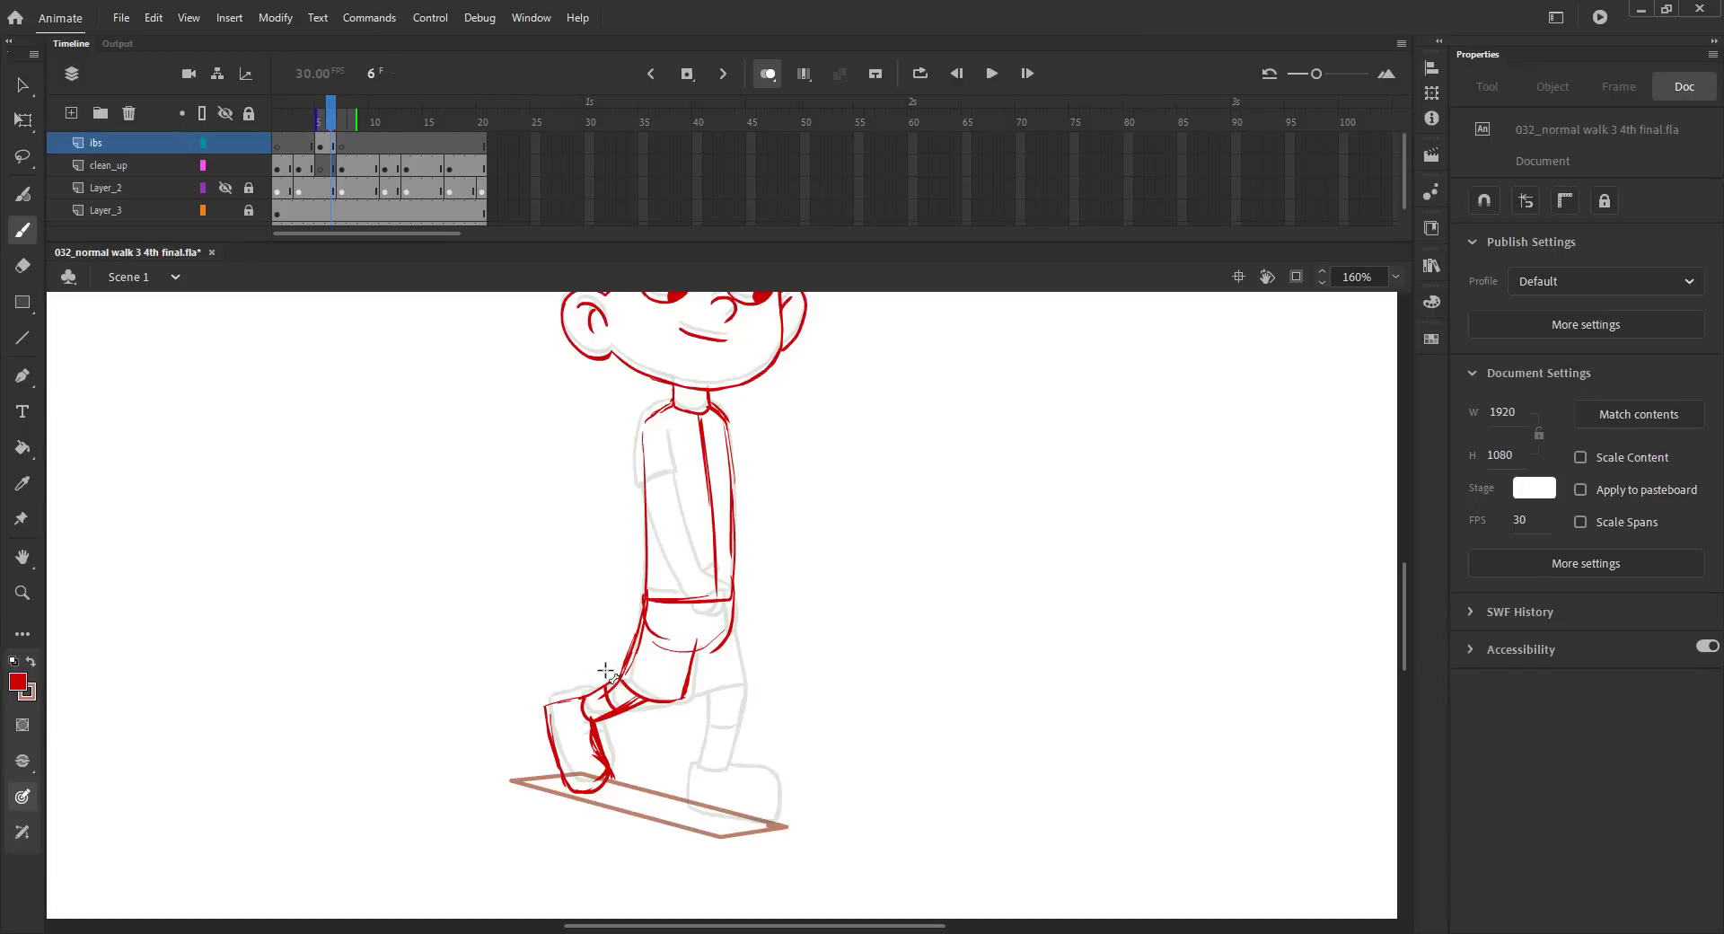
key("comma")
key("comma")
key("period")
key("comma")
key("period")
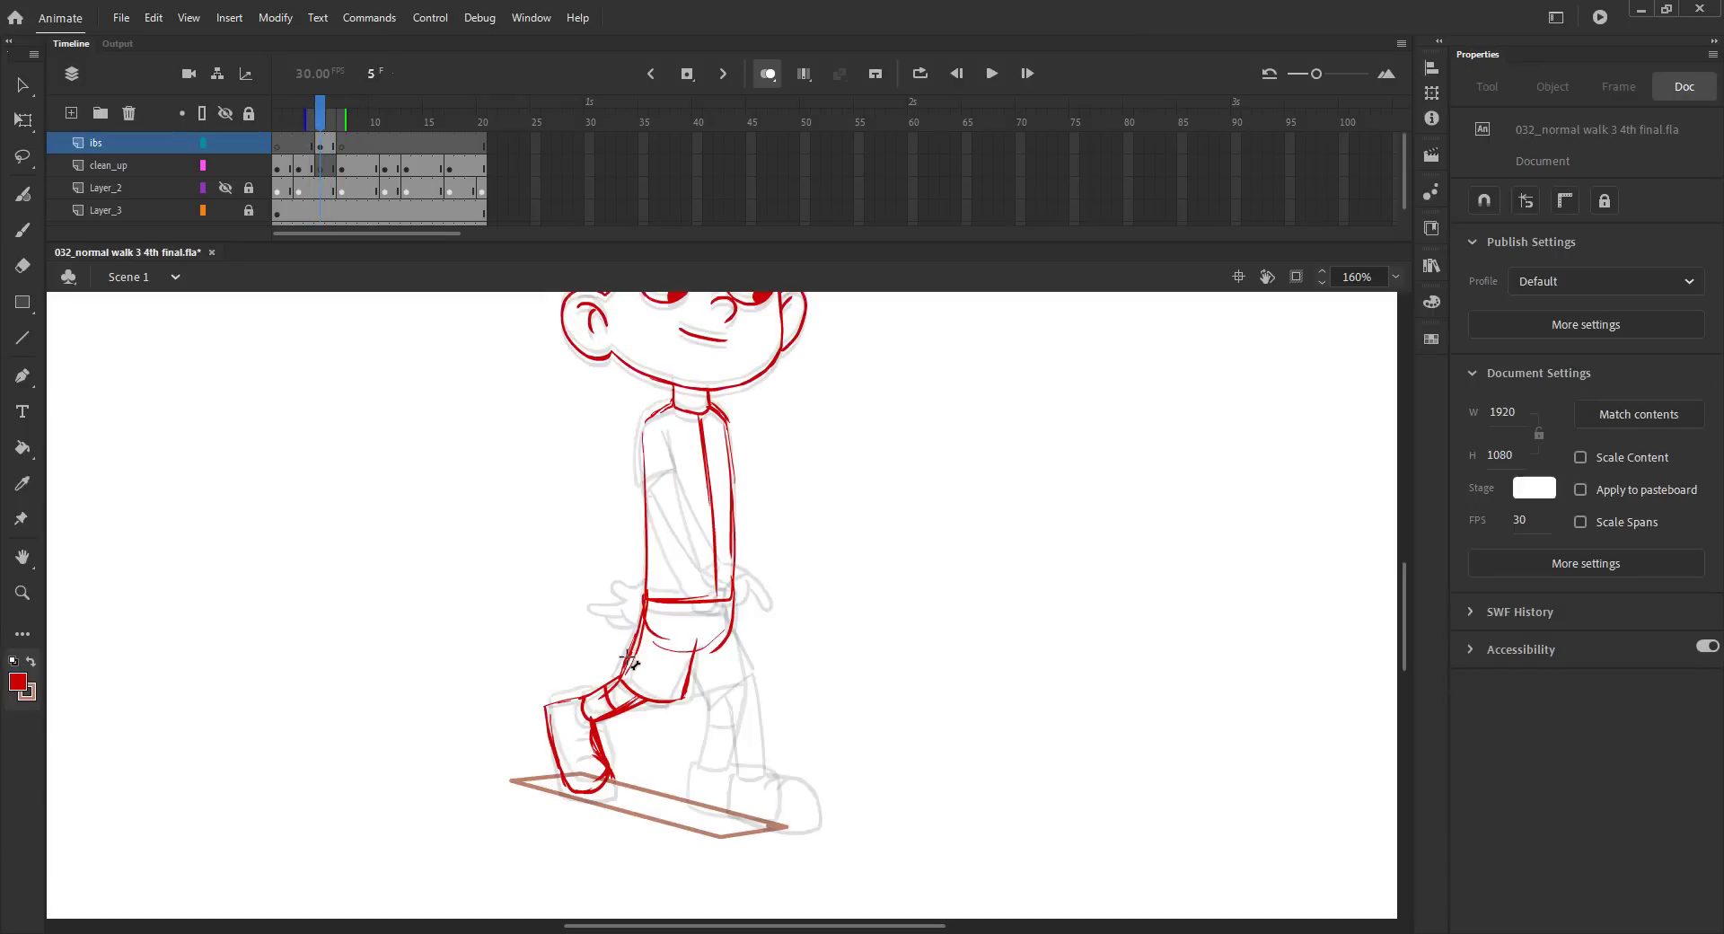
key("comma")
key("period")
key("period")
key("period")
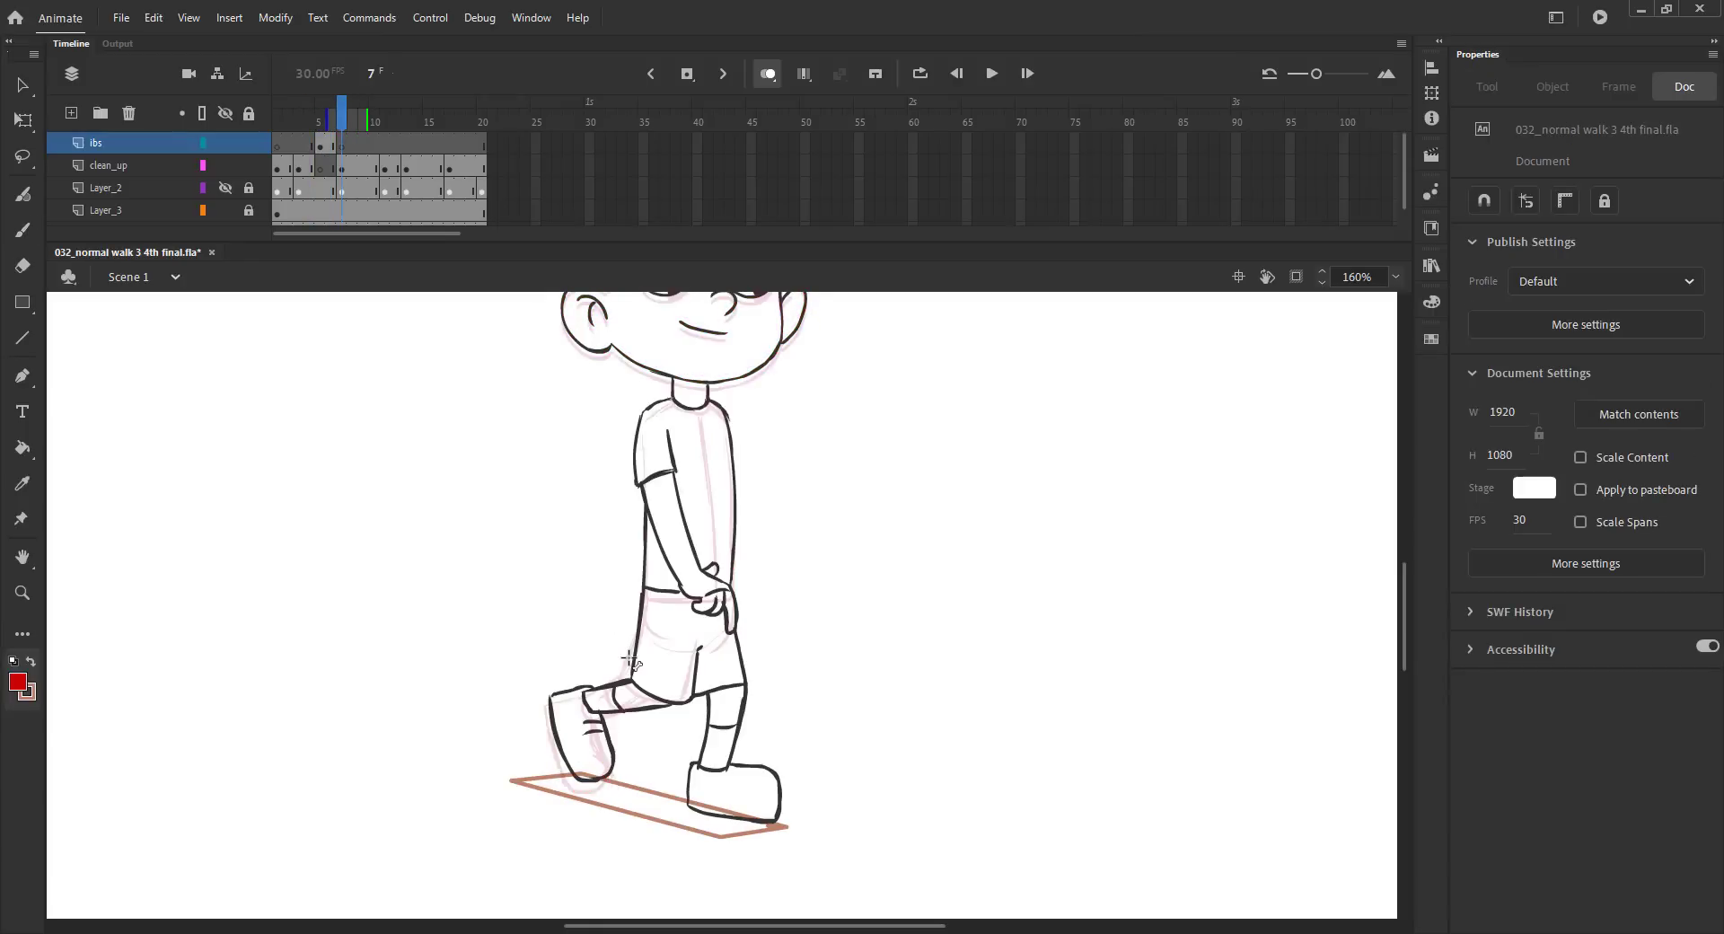
key("comma")
key("comma")
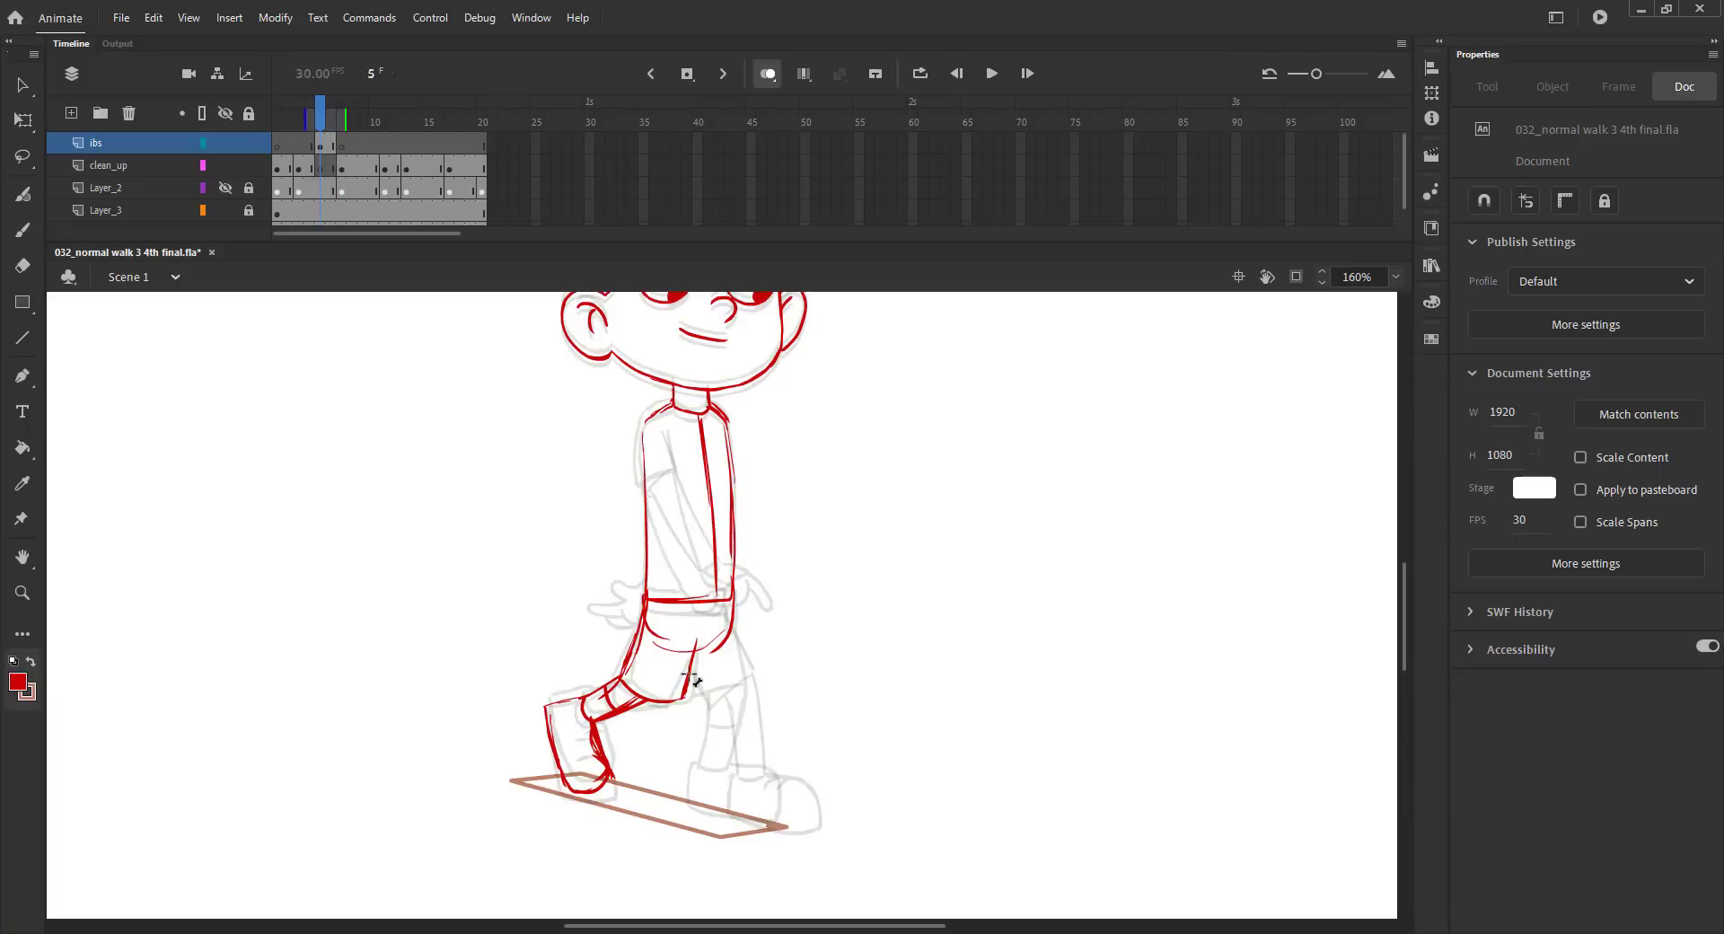
Sketch the front leg's shorts edge and hem, the shin lines and the ankle line, using the neighbouring poses as reference.
key("b")
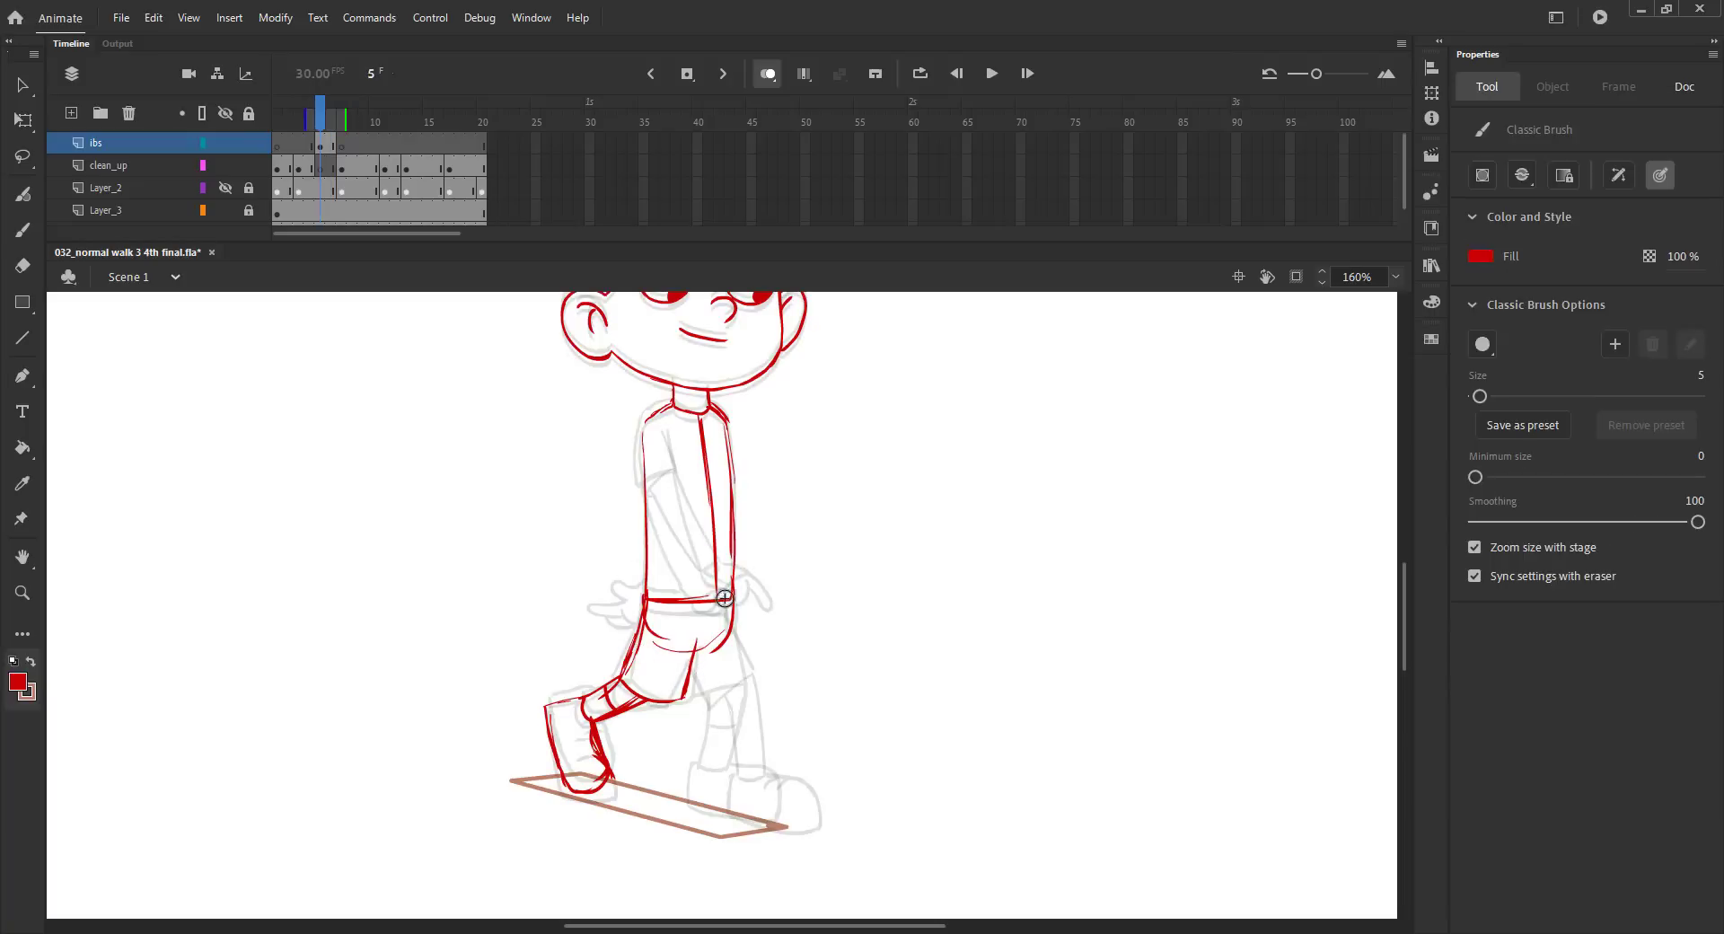
left_click_drag(731, 599, 746, 660)
key("comma")
key("comma")
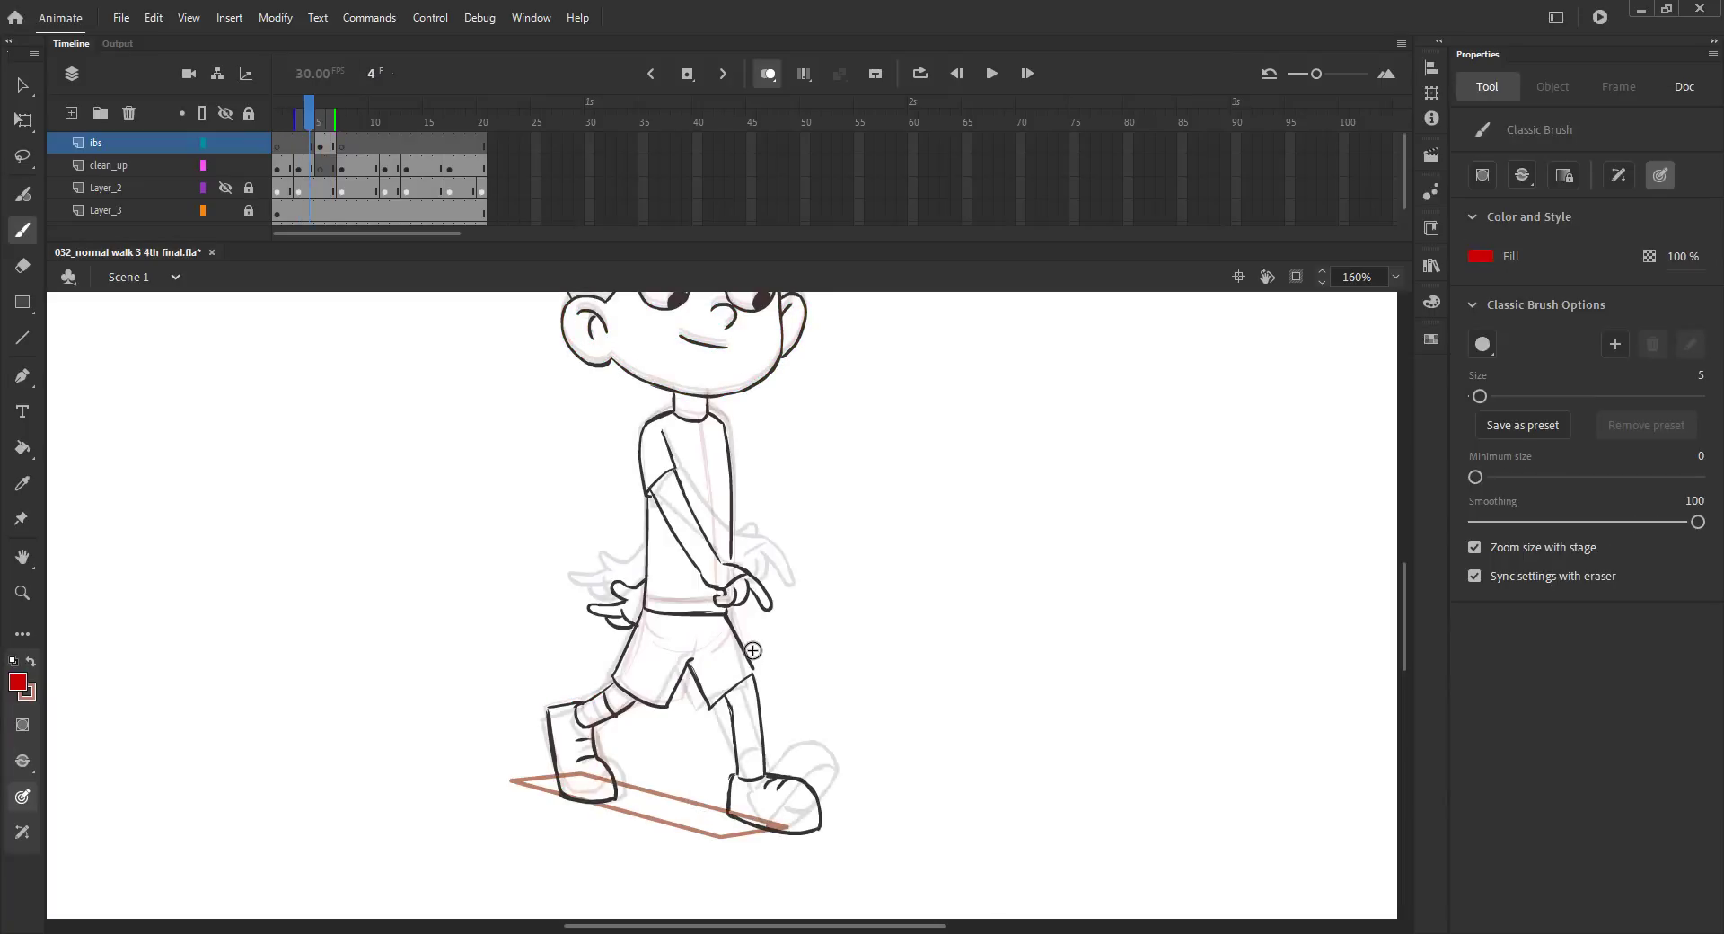
key("period")
key("period")
key("period")
key("period")
key("comma")
key("comma")
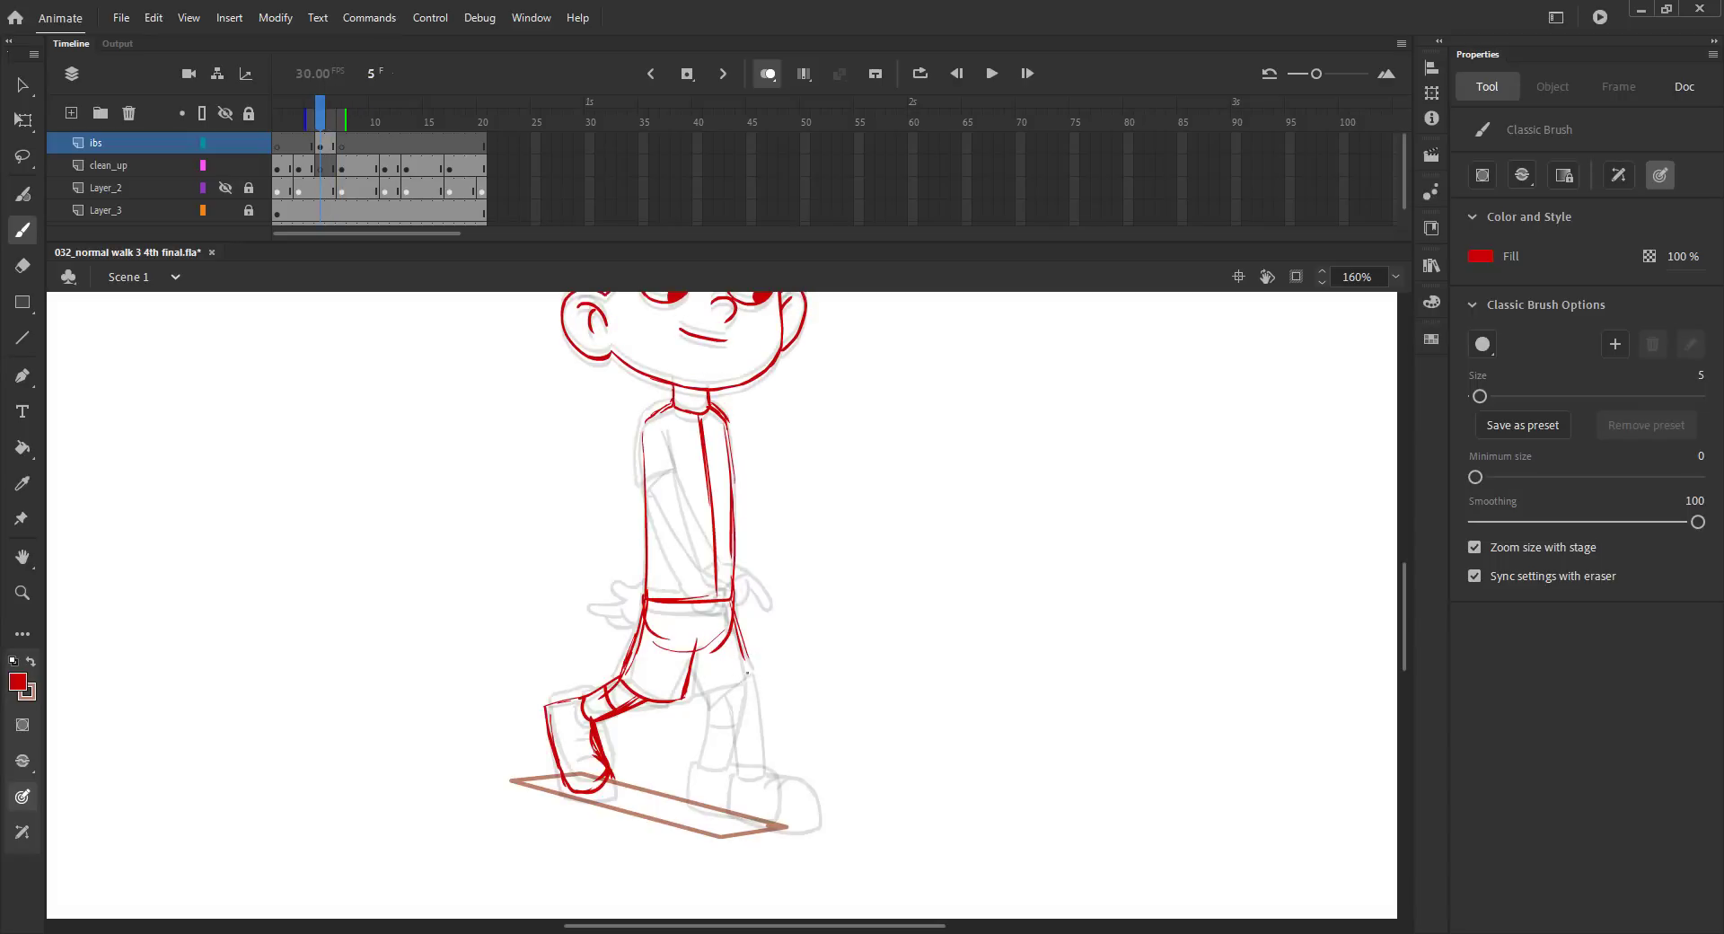
mouse_move(745, 671)
left_mouse_down()
mouse_move(748, 770)
mouse_move(719, 767)
left_mouse_up()
left_click_drag(717, 690, 719, 767)
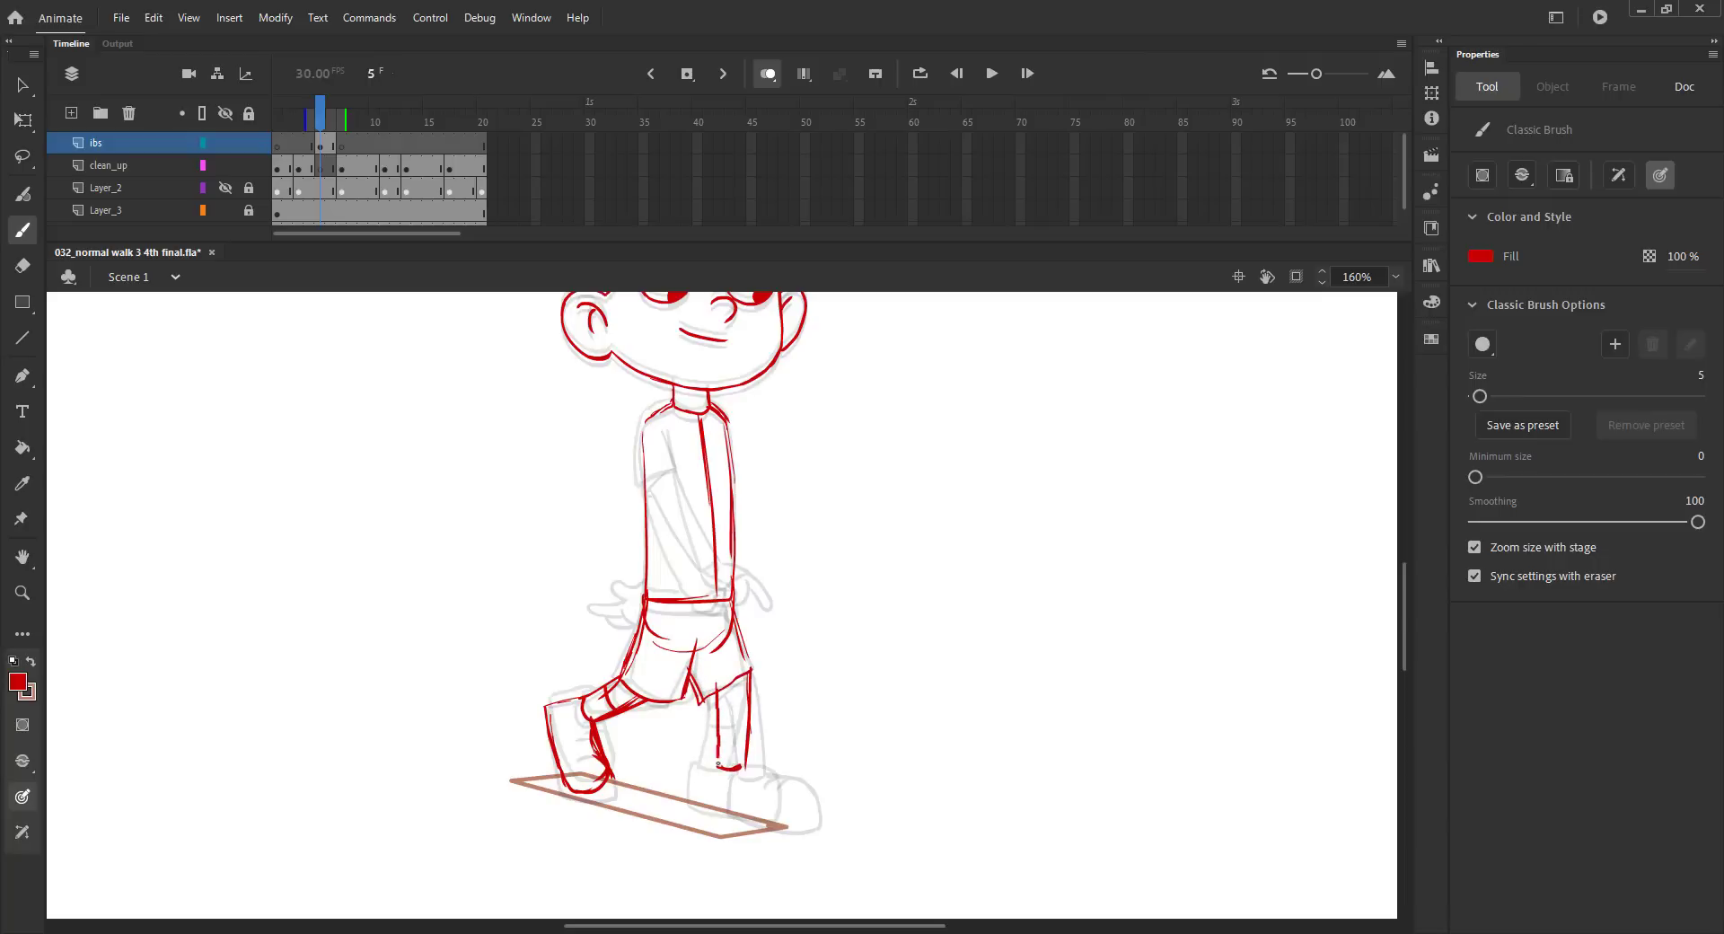
Try to sketch the front leg's inner shin edge, sock line and boot, saving the file along the way.
key("ctrl+z")
key("ctrl+z")
key("ctrl+s")
mouse_move(752, 737)
left_mouse_down()
mouse_move(722, 776)
mouse_move(783, 765)
mouse_move(805, 824)
left_mouse_up()
key("ctrl+z")
left_click_drag(774, 769, 799, 821)
mouse_move(715, 766)
left_mouse_down()
mouse_move(713, 812)
mouse_move(757, 820)
mouse_move(718, 815)
mouse_move(796, 823)
mouse_move(797, 801)
mouse_move(711, 772)
left_mouse_up()
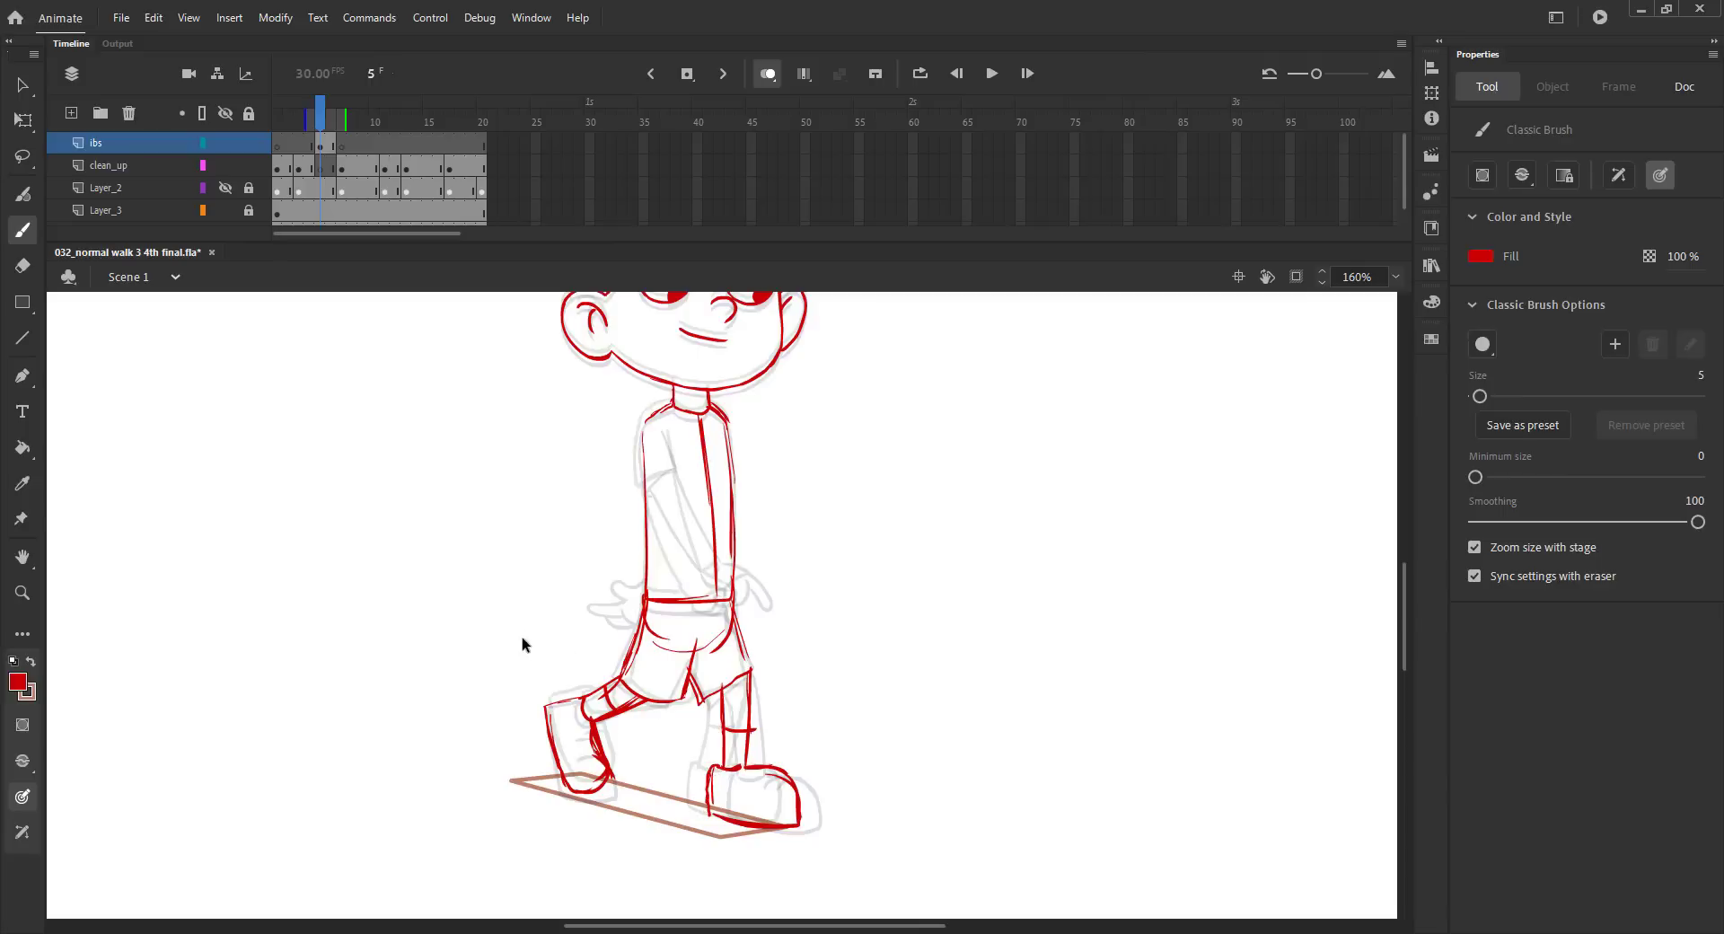
Undo the front boot, sock line and inner shin strokes, keeping the shorts hem and the Classic Brush active.
key("ctrl+z")
key("ctrl+z")
key("ctrl+z")
key("ctrl+z")
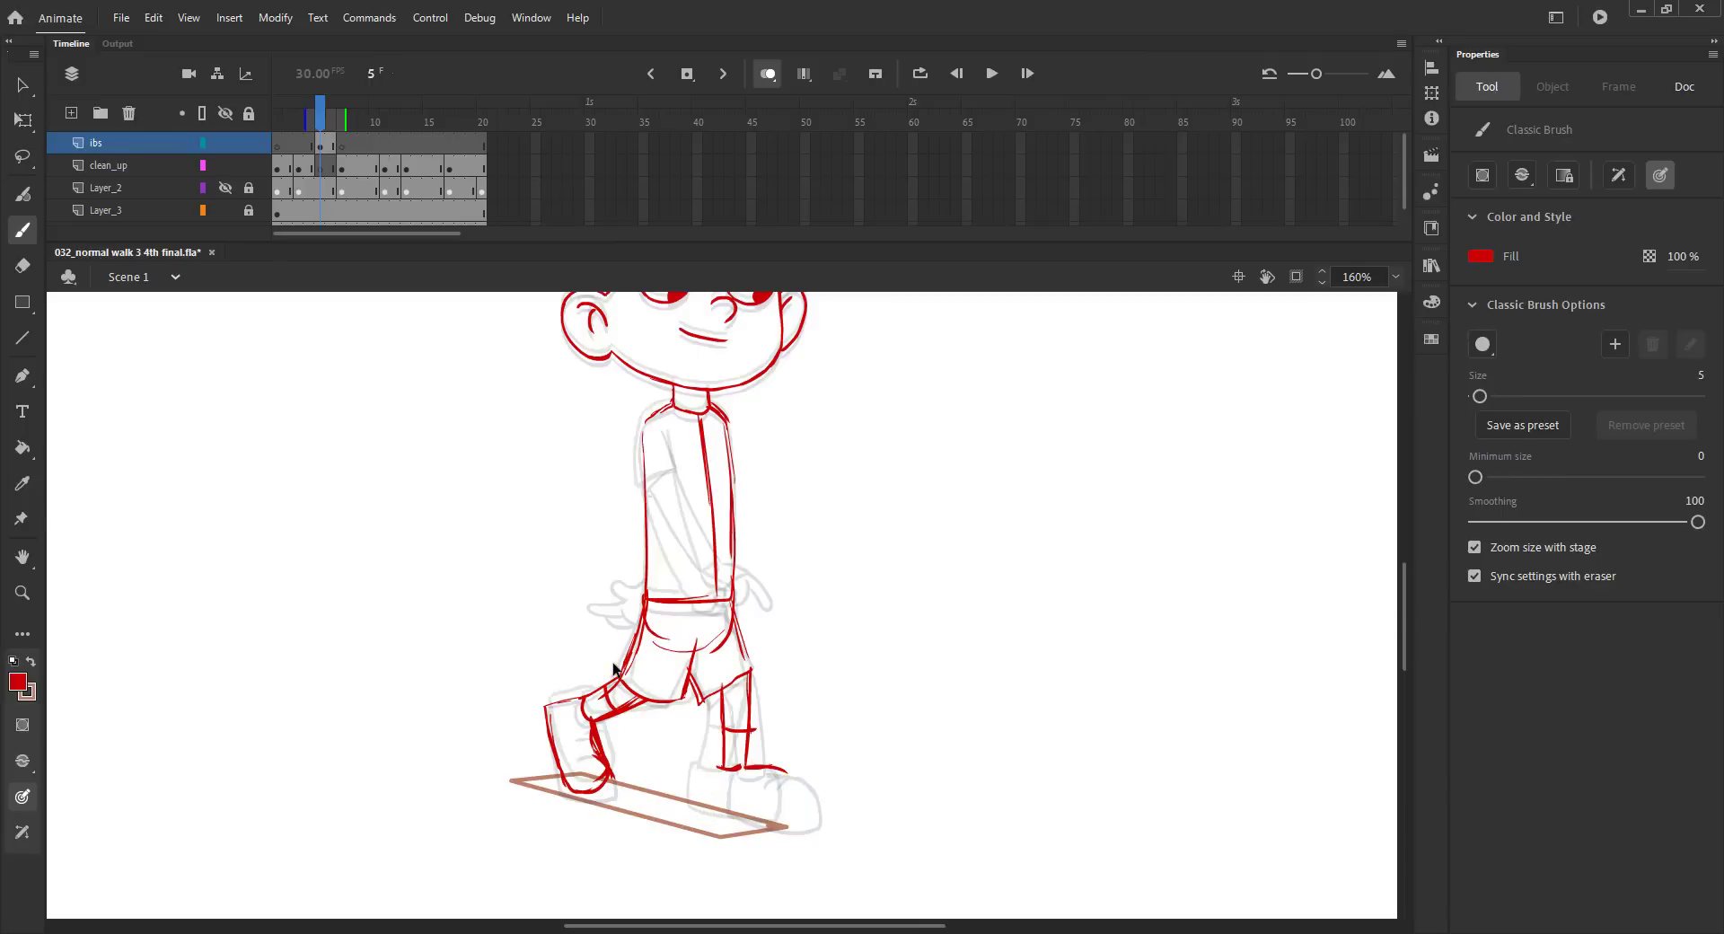
key("ctrl+z")
key("ctrl+z")
key("ctrl+z")
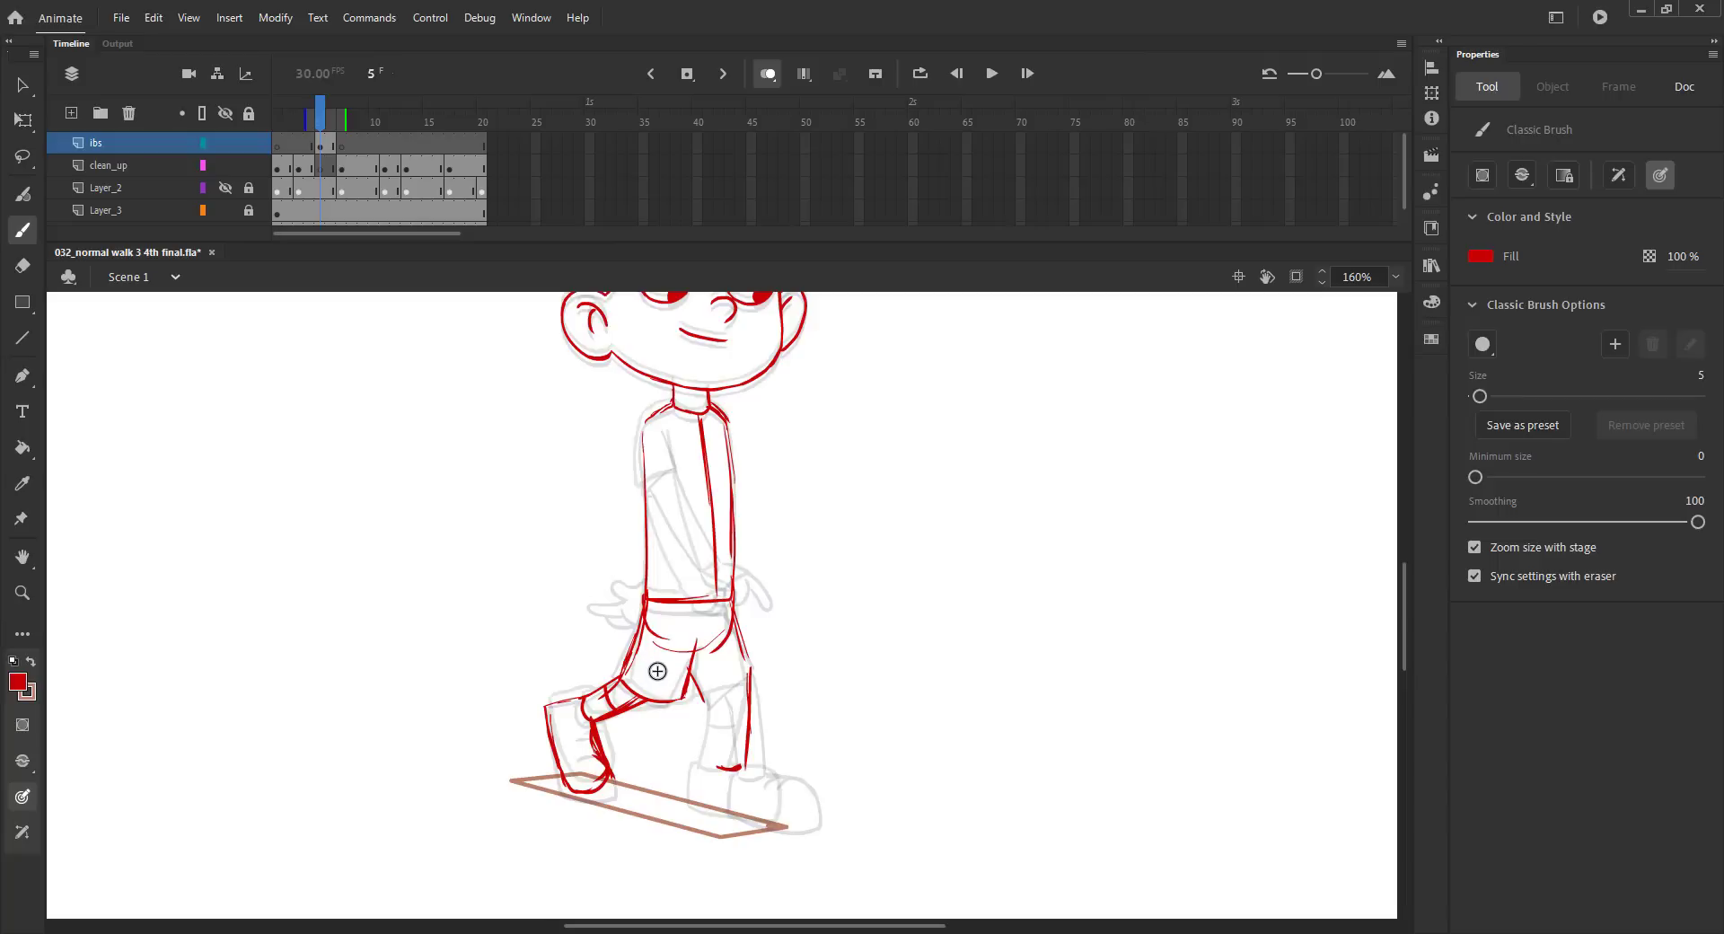
key("shift+y")
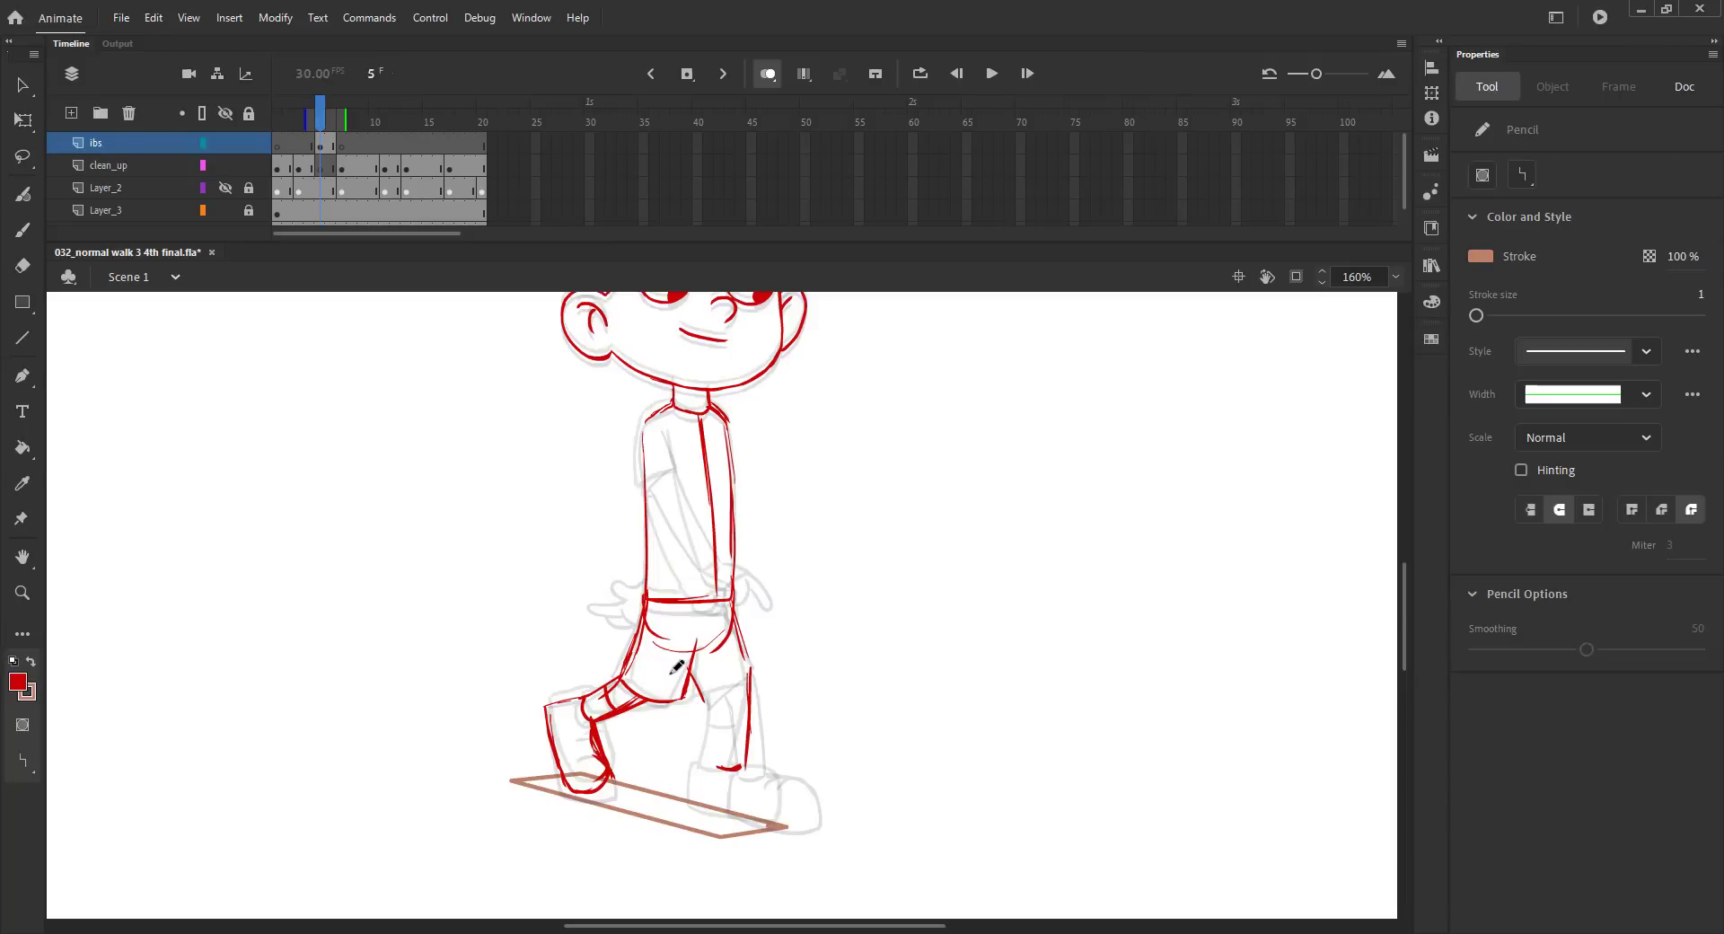
key("b")
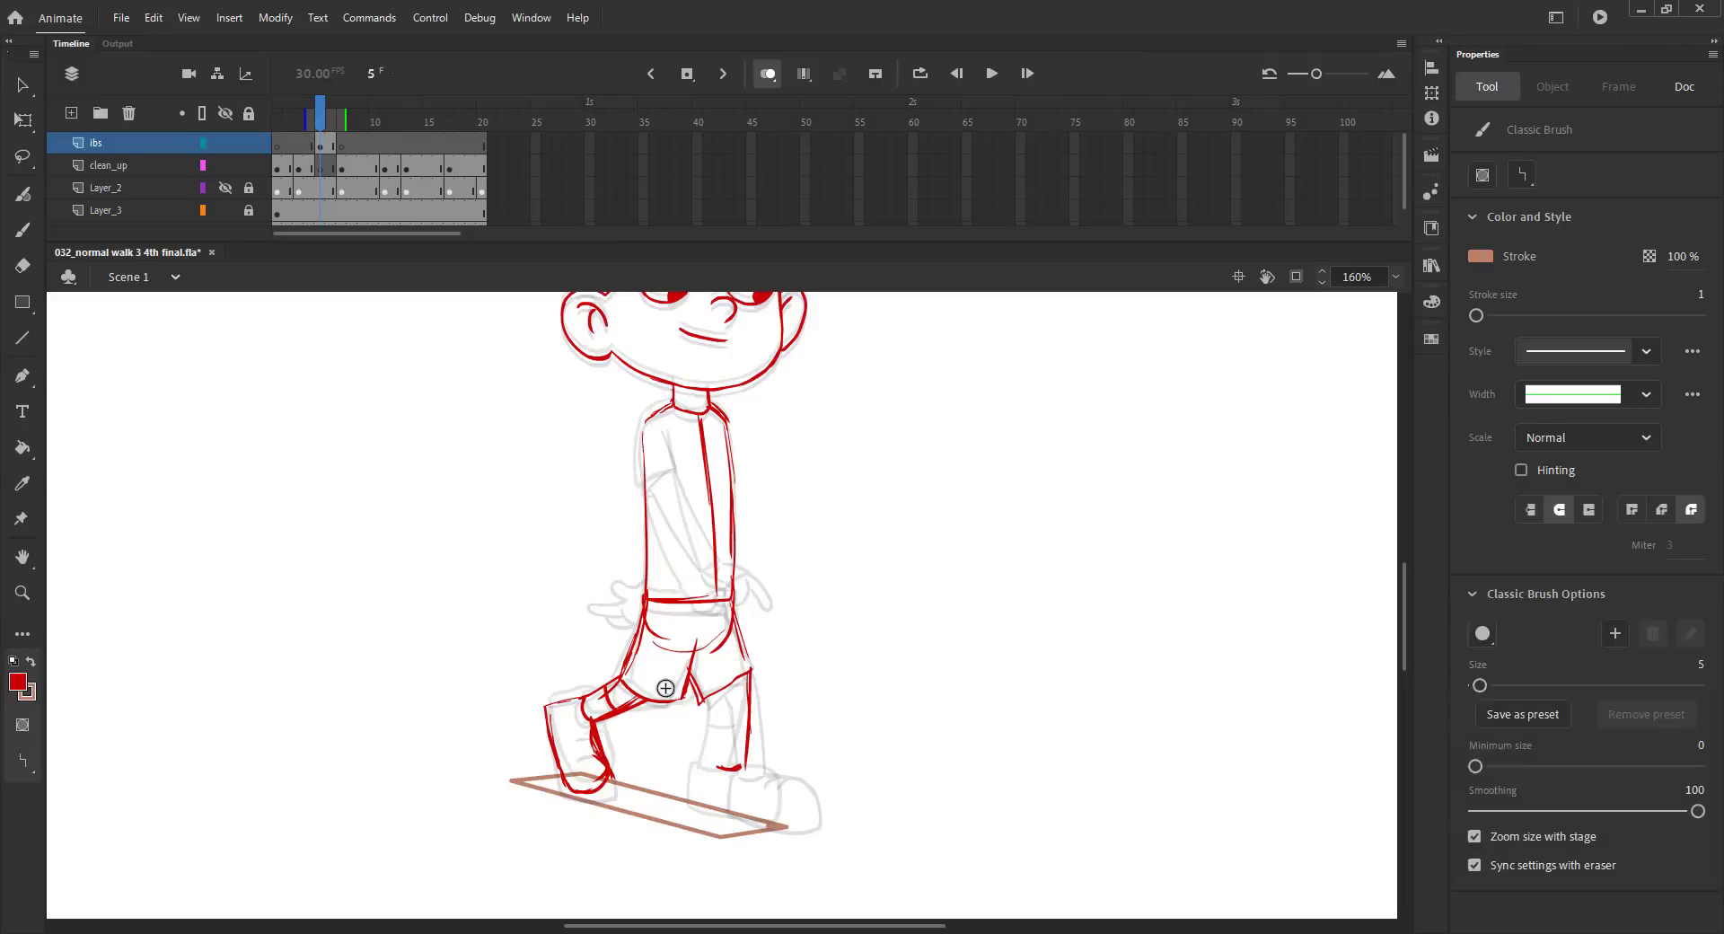
Lasso the front ankle line and move it slightly lower, then redraw the shin's inner edge and the sock line.
key("l")
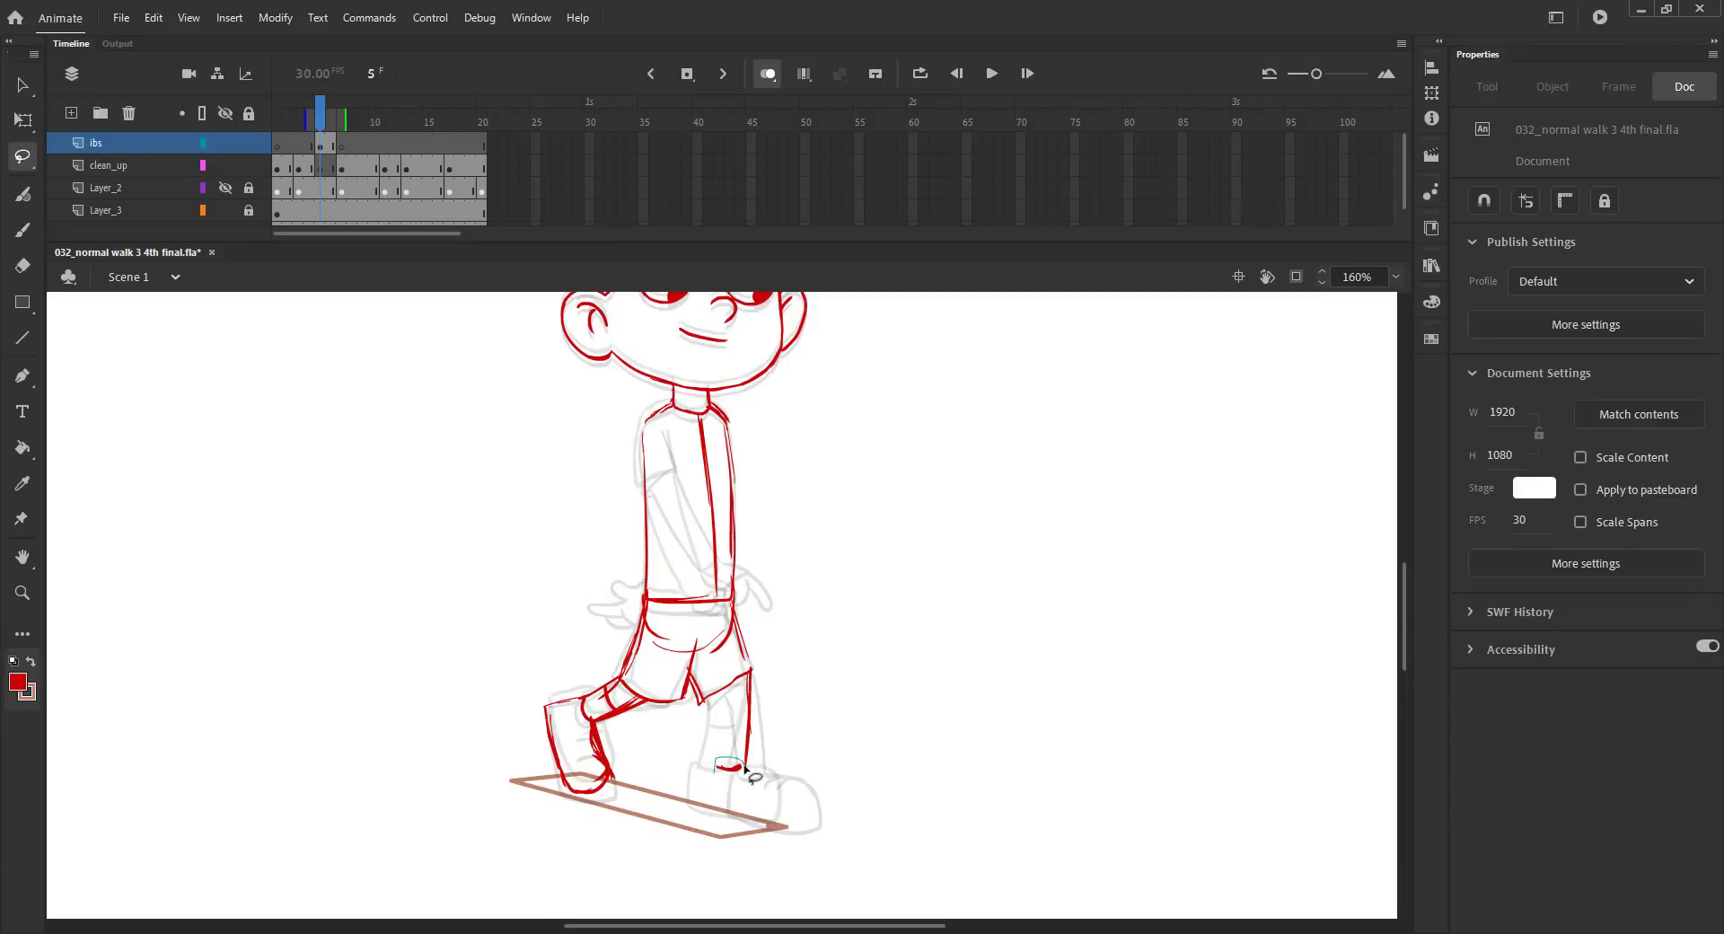
mouse_move(712, 766)
left_mouse_down()
mouse_move(758, 777)
mouse_move(685, 761)
left_mouse_up()
key("b")
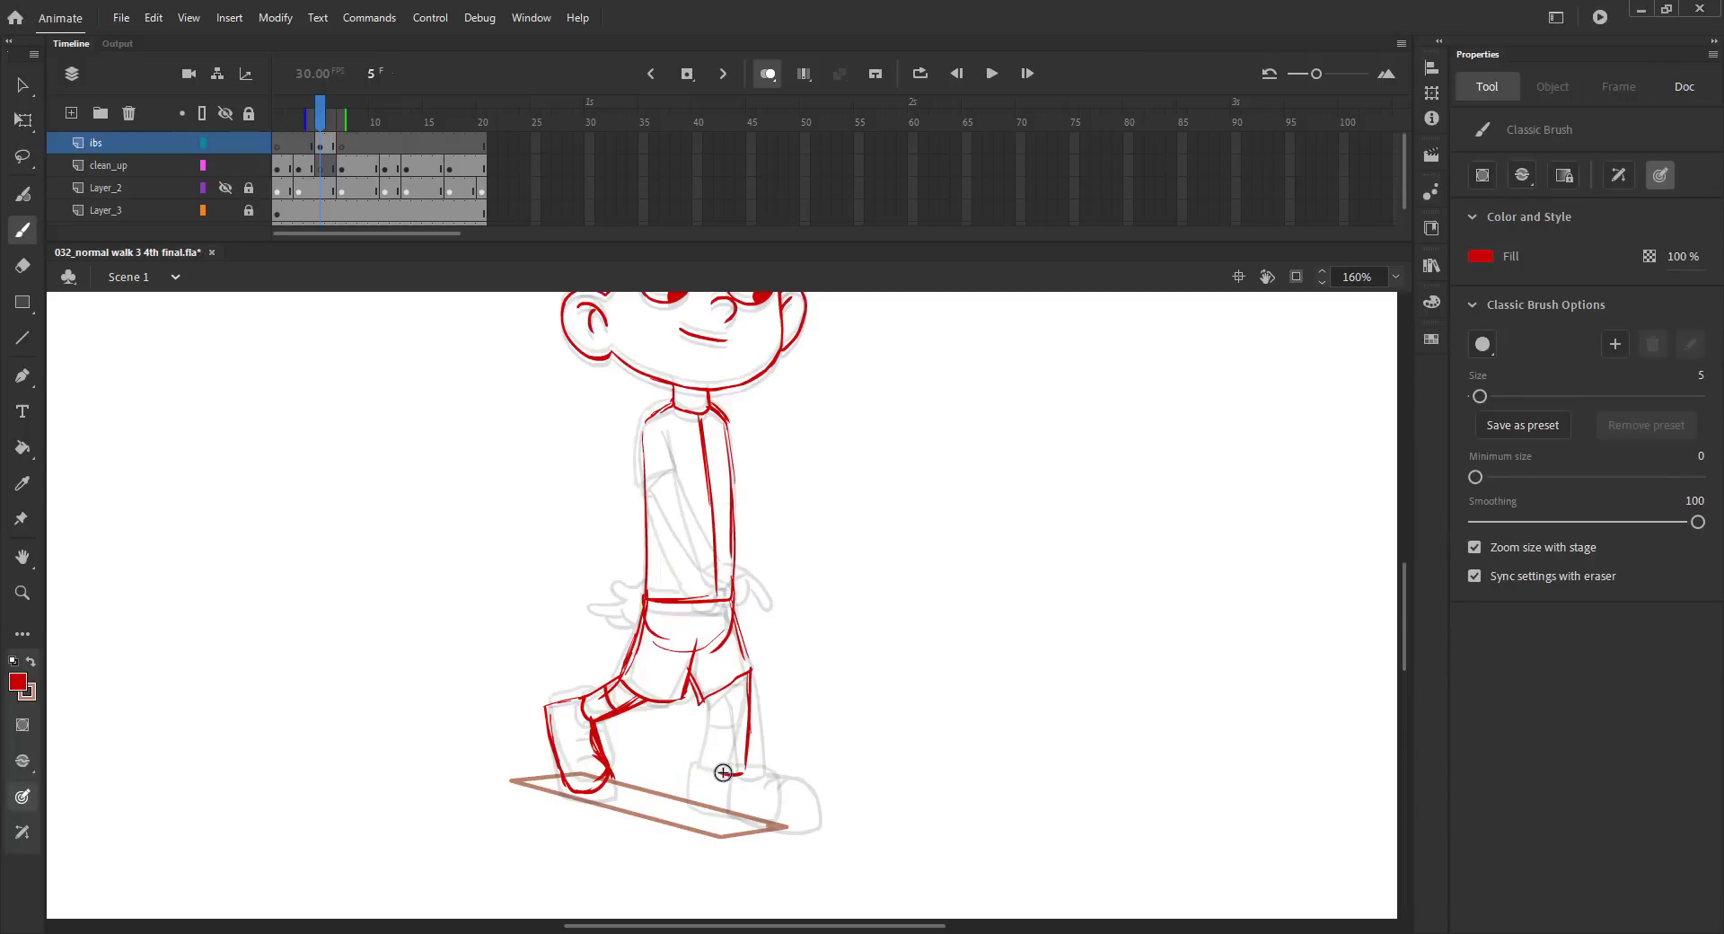
left_click_drag(723, 772, 715, 773)
left_click_drag(722, 687, 729, 749)
key("ctrl+z")
left_click_drag(727, 689, 719, 768)
left_click_drag(738, 646, 749, 711)
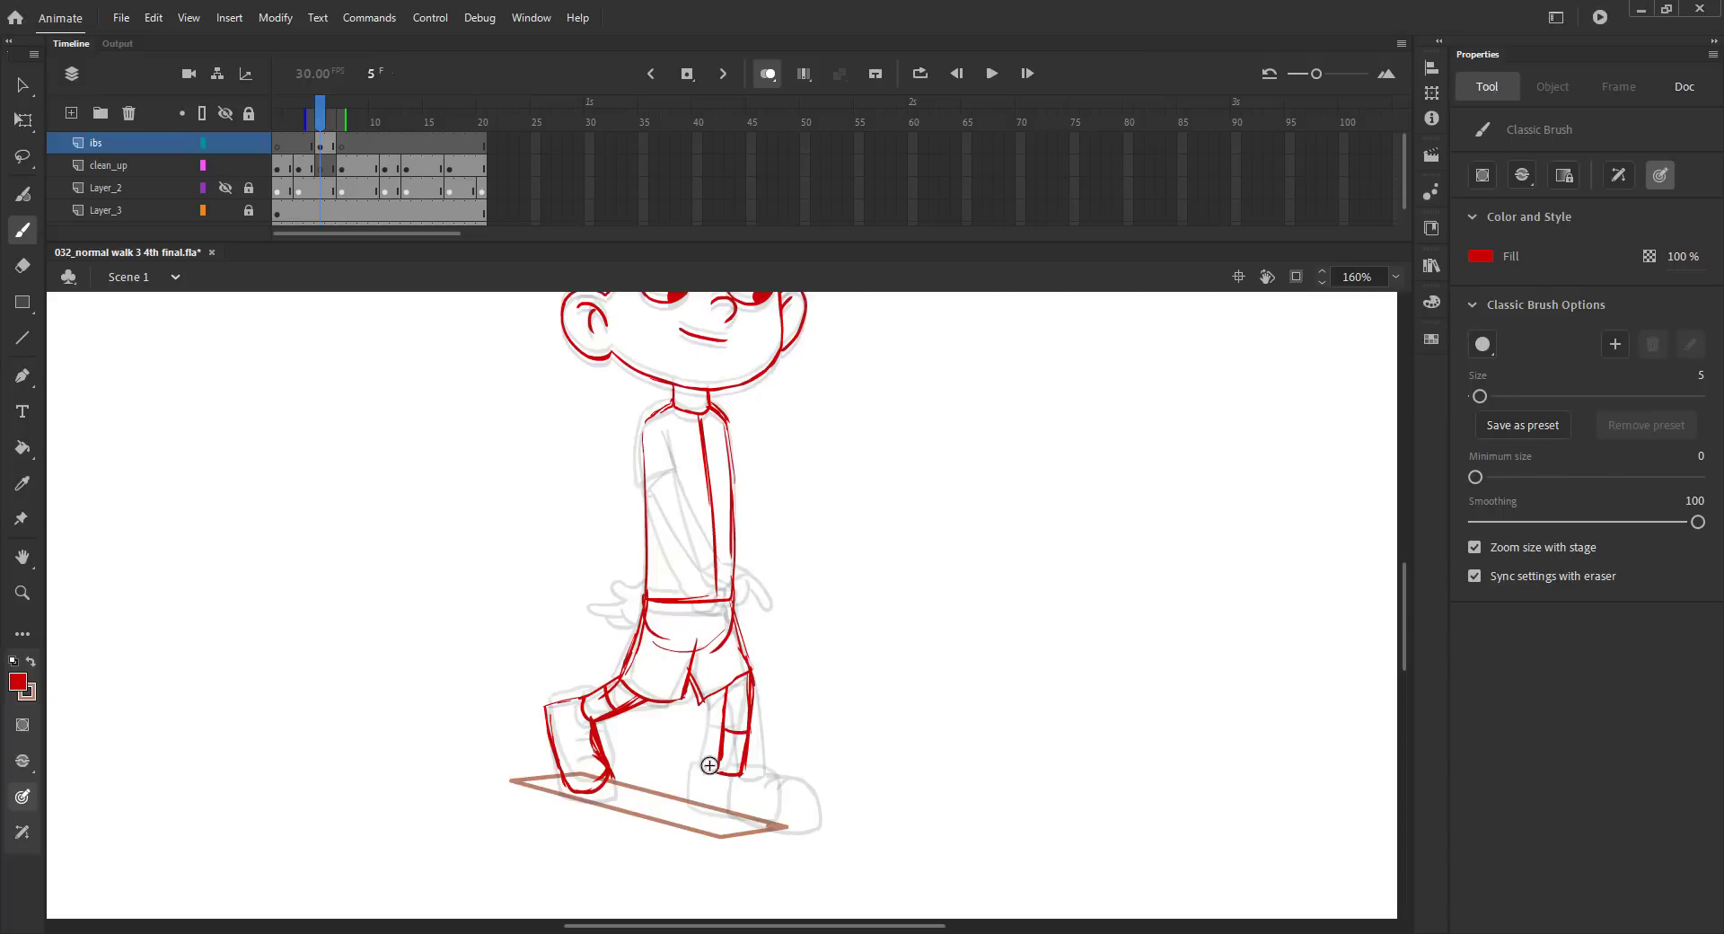
Sketch the front boot below the ankle line, with its sole on the ground guide, and save the file.
key("ctrl+s")
left_click_drag(712, 813, 756, 821)
left_click_drag(786, 823, 702, 811)
key("ctrl+s")
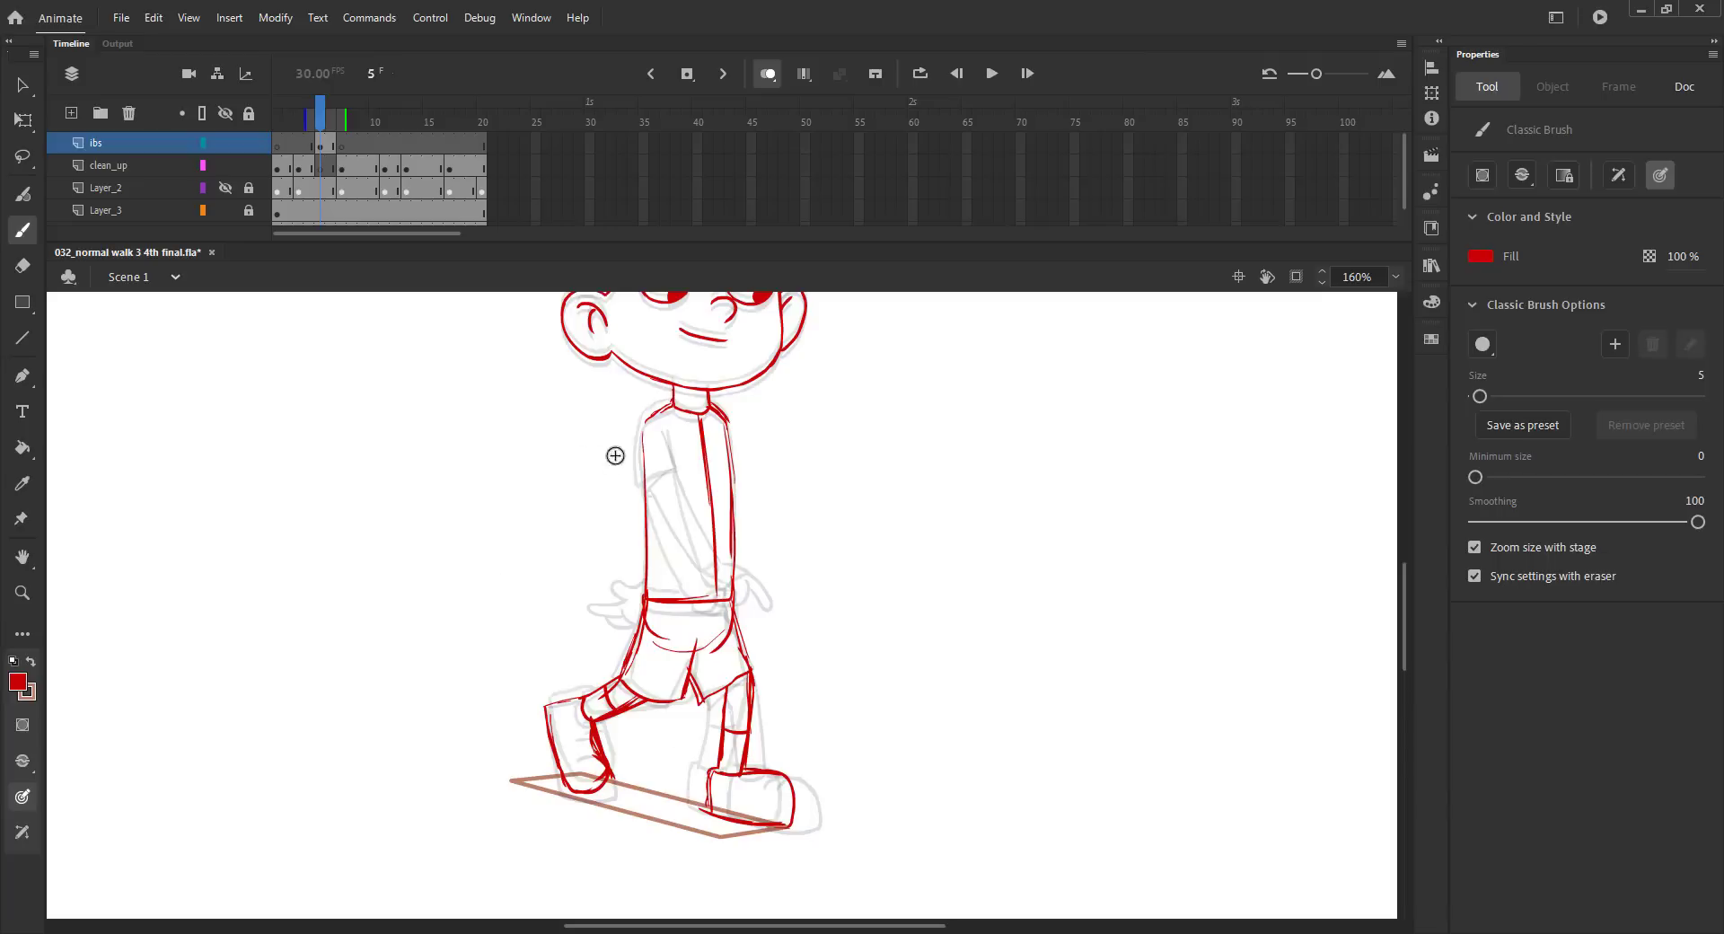
Sketch the near arm's sleeve and both forearm edges reaching across the torso to the front hip.
mouse_move(640, 450)
left_mouse_down()
mouse_move(644, 486)
mouse_move(673, 468)
mouse_move(646, 489)
mouse_move(714, 572)
left_mouse_up()
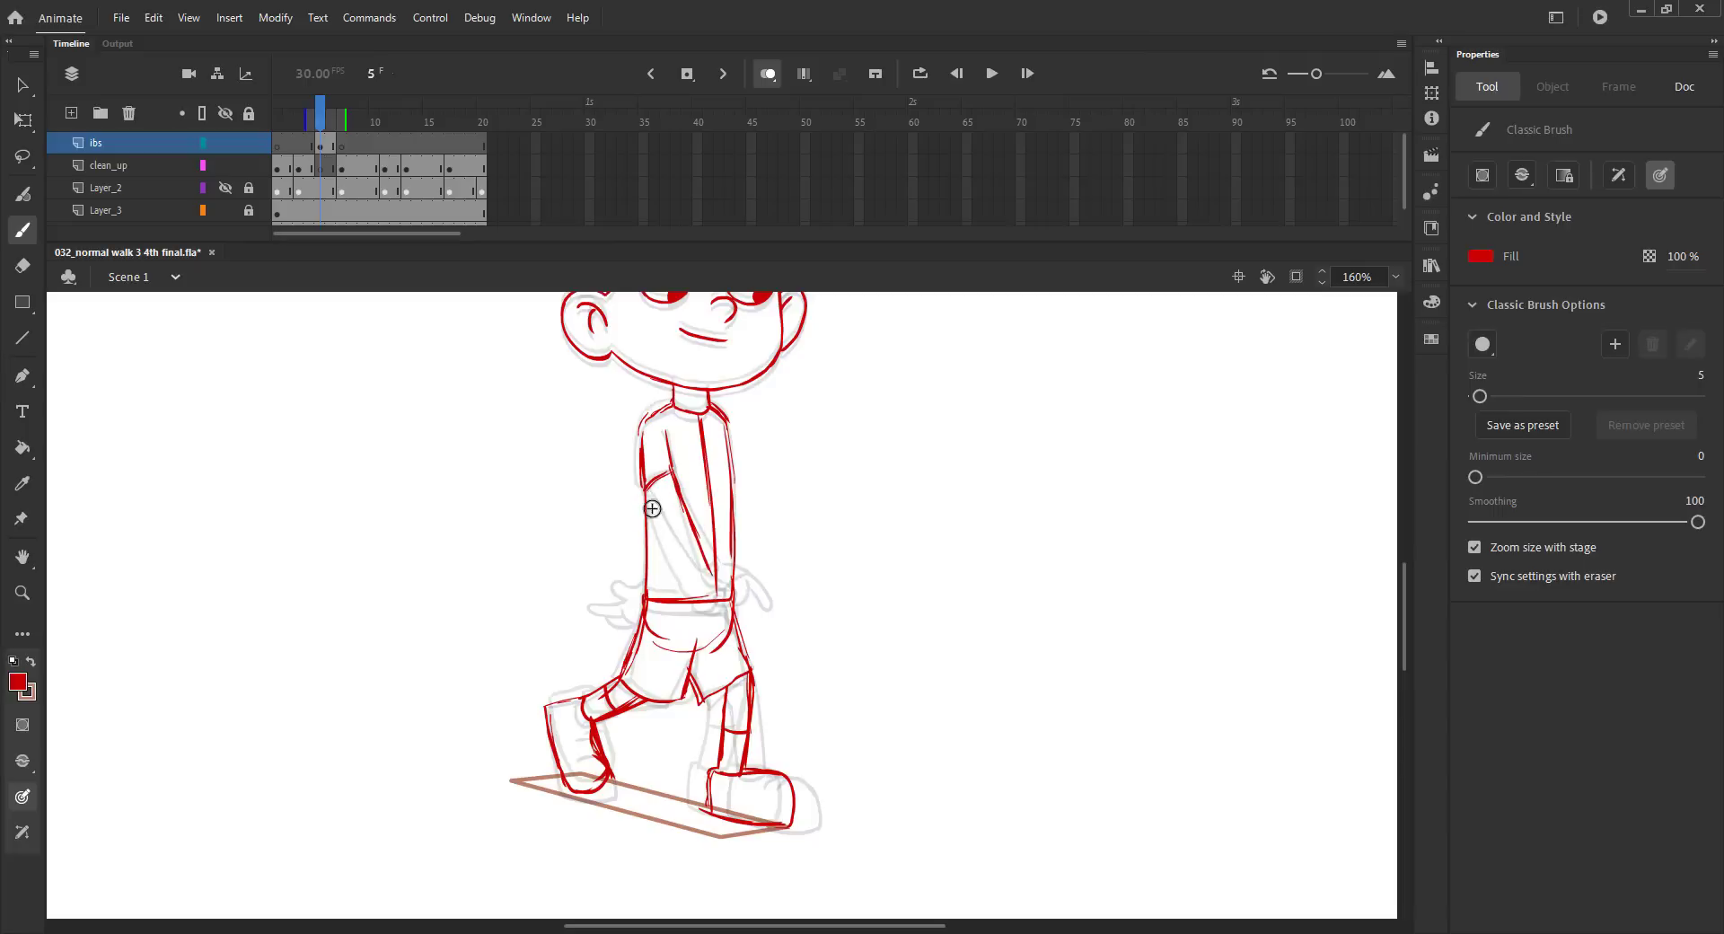
key("ctrl+z")
left_click_drag(645, 488, 673, 548)
Sketch the near hand at the front hip and the far hand behind the shorts, saving the file after each.
left_click_drag(716, 572, 755, 624)
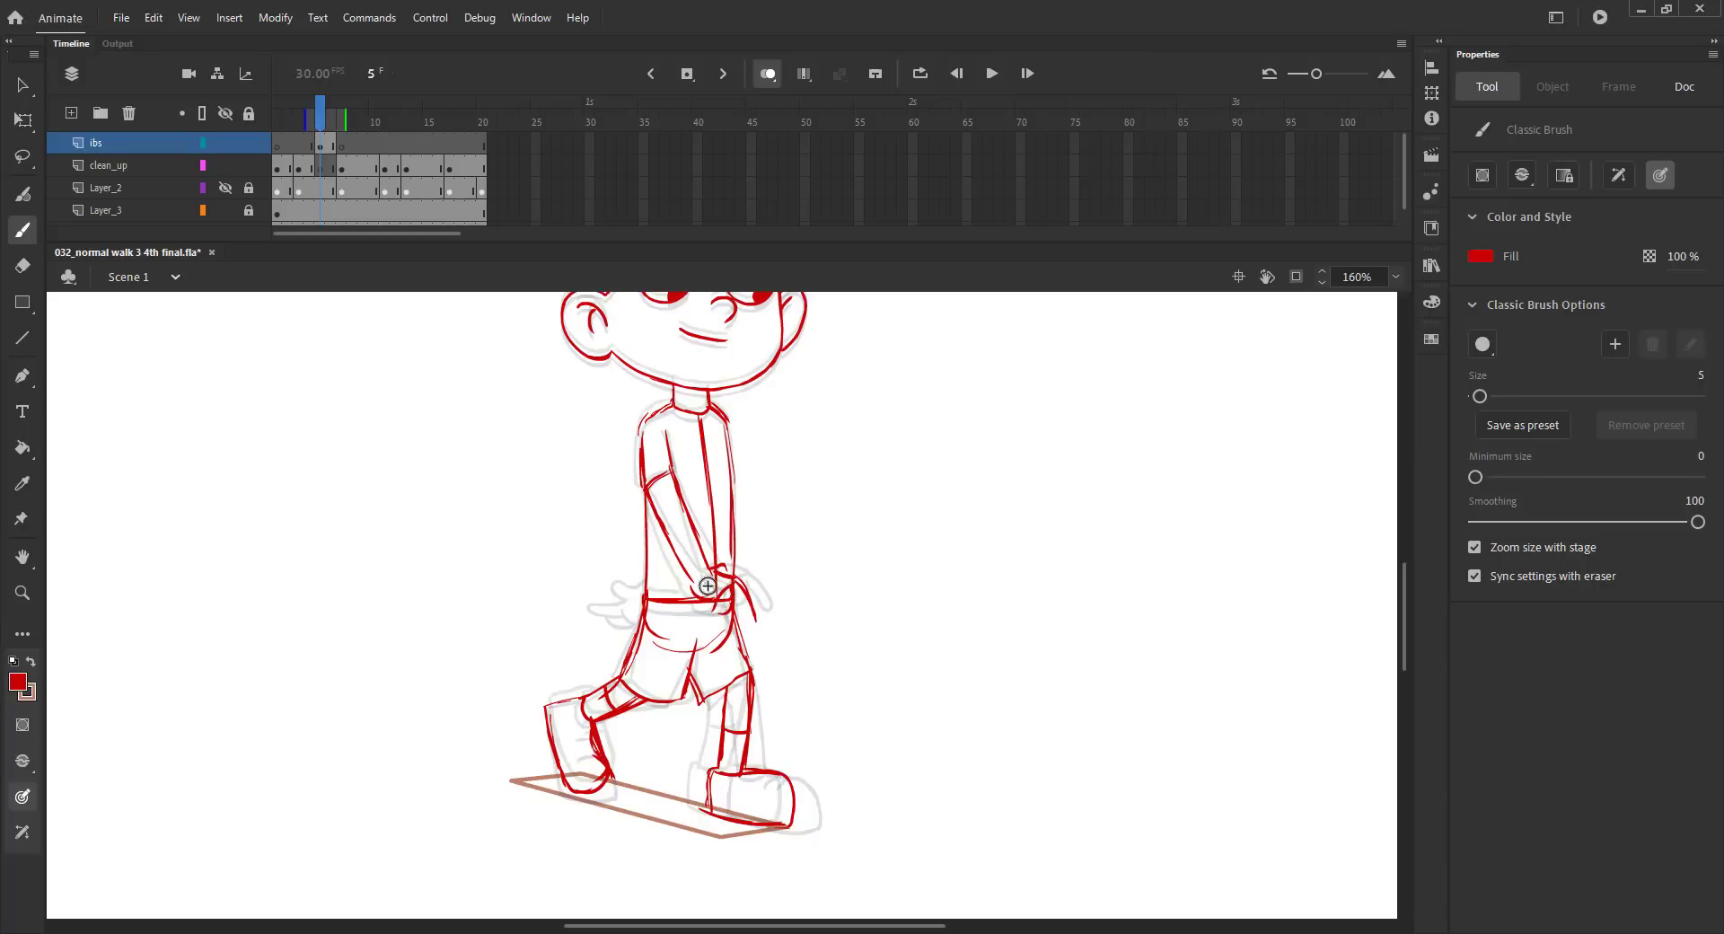
key("ctrl+s")
mouse_move(599, 612)
left_mouse_down()
mouse_move(640, 624)
mouse_move(591, 610)
mouse_move(622, 613)
left_mouse_up()
key("ctrl+s")
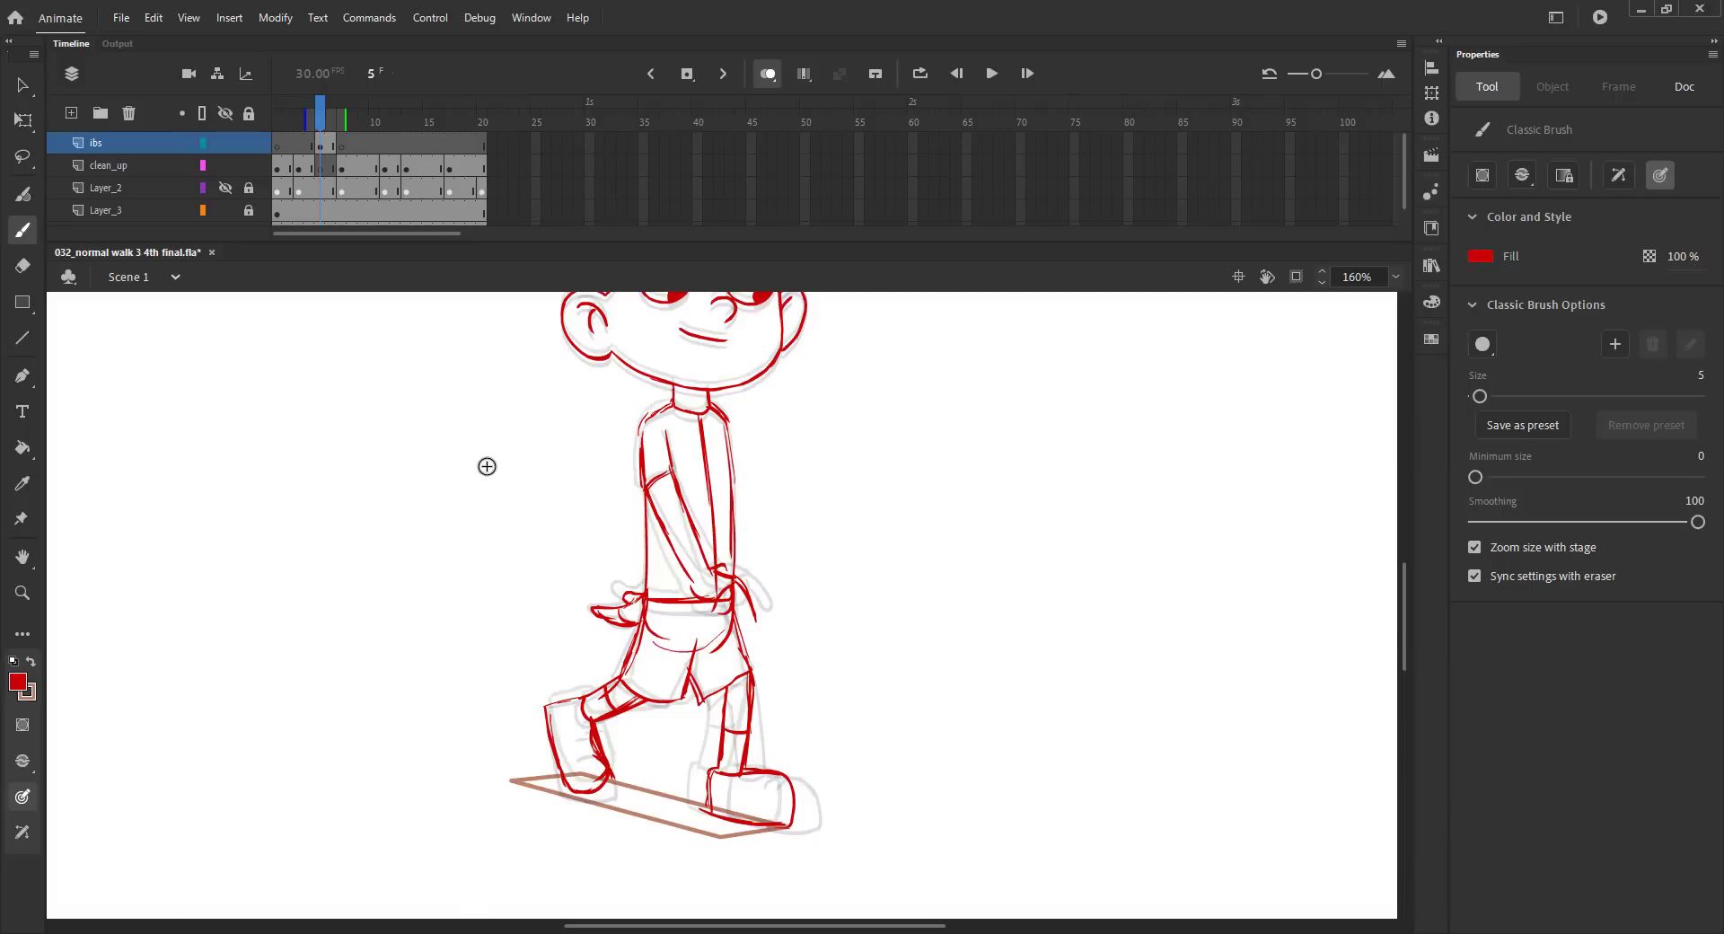
Turn off onion skinning, save the file, and scrub from frame 4 to 8 to review the in-between pose at normal view.
key("ctrl+2")
left_click(765, 73)
key("ctrl+s")
key("v")
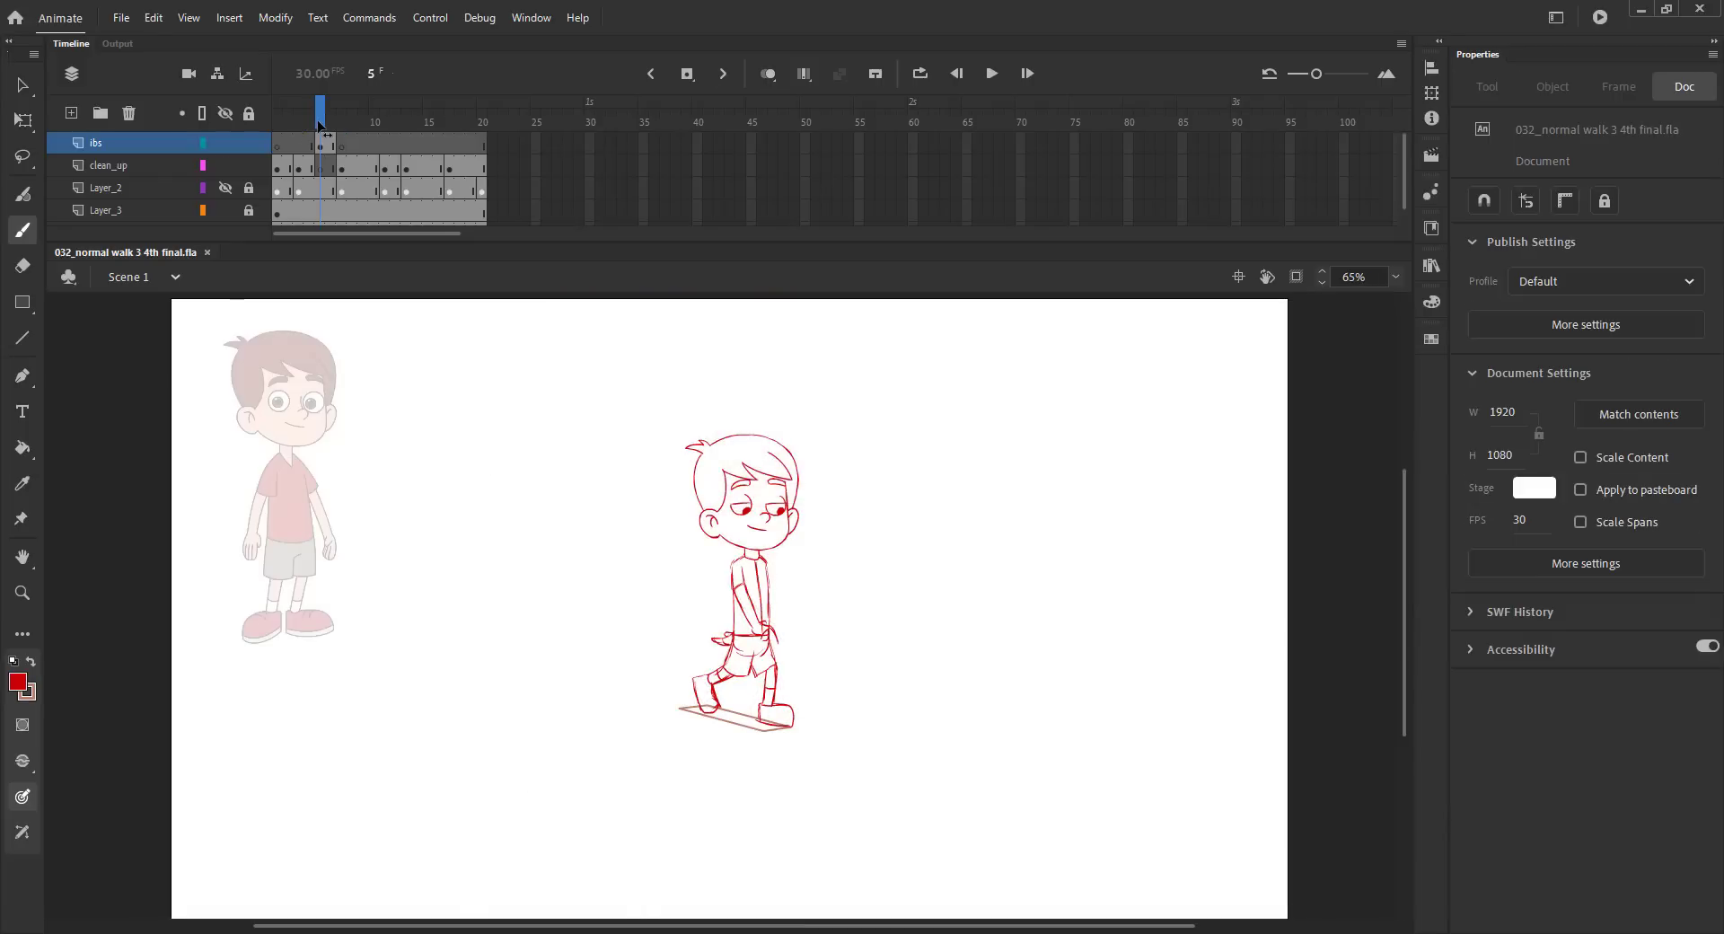
left_click(301, 129)
mouse_move(320, 132)
left_mouse_down()
mouse_move(298, 133)
mouse_move(350, 133)
mouse_move(270, 142)
mouse_move(368, 135)
mouse_move(289, 142)
mouse_move(353, 127)
left_mouse_up()
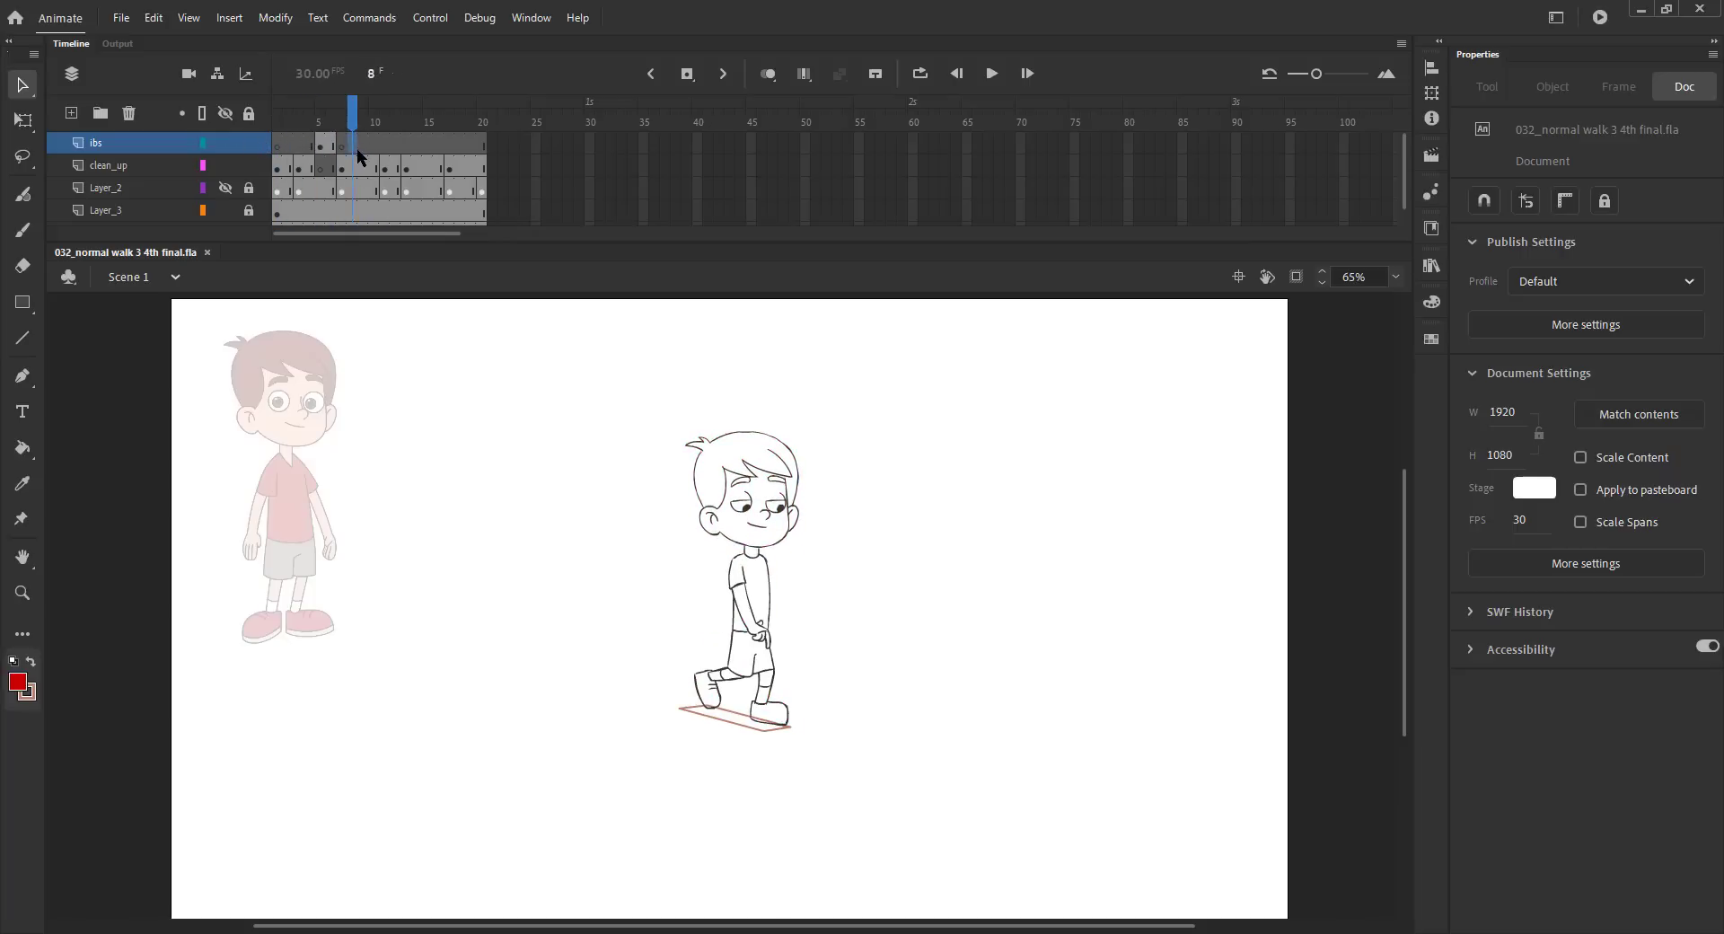
Insert a blank keyframe at frame 9 on both the clean_up and ibs layers.
left_click(364, 167)
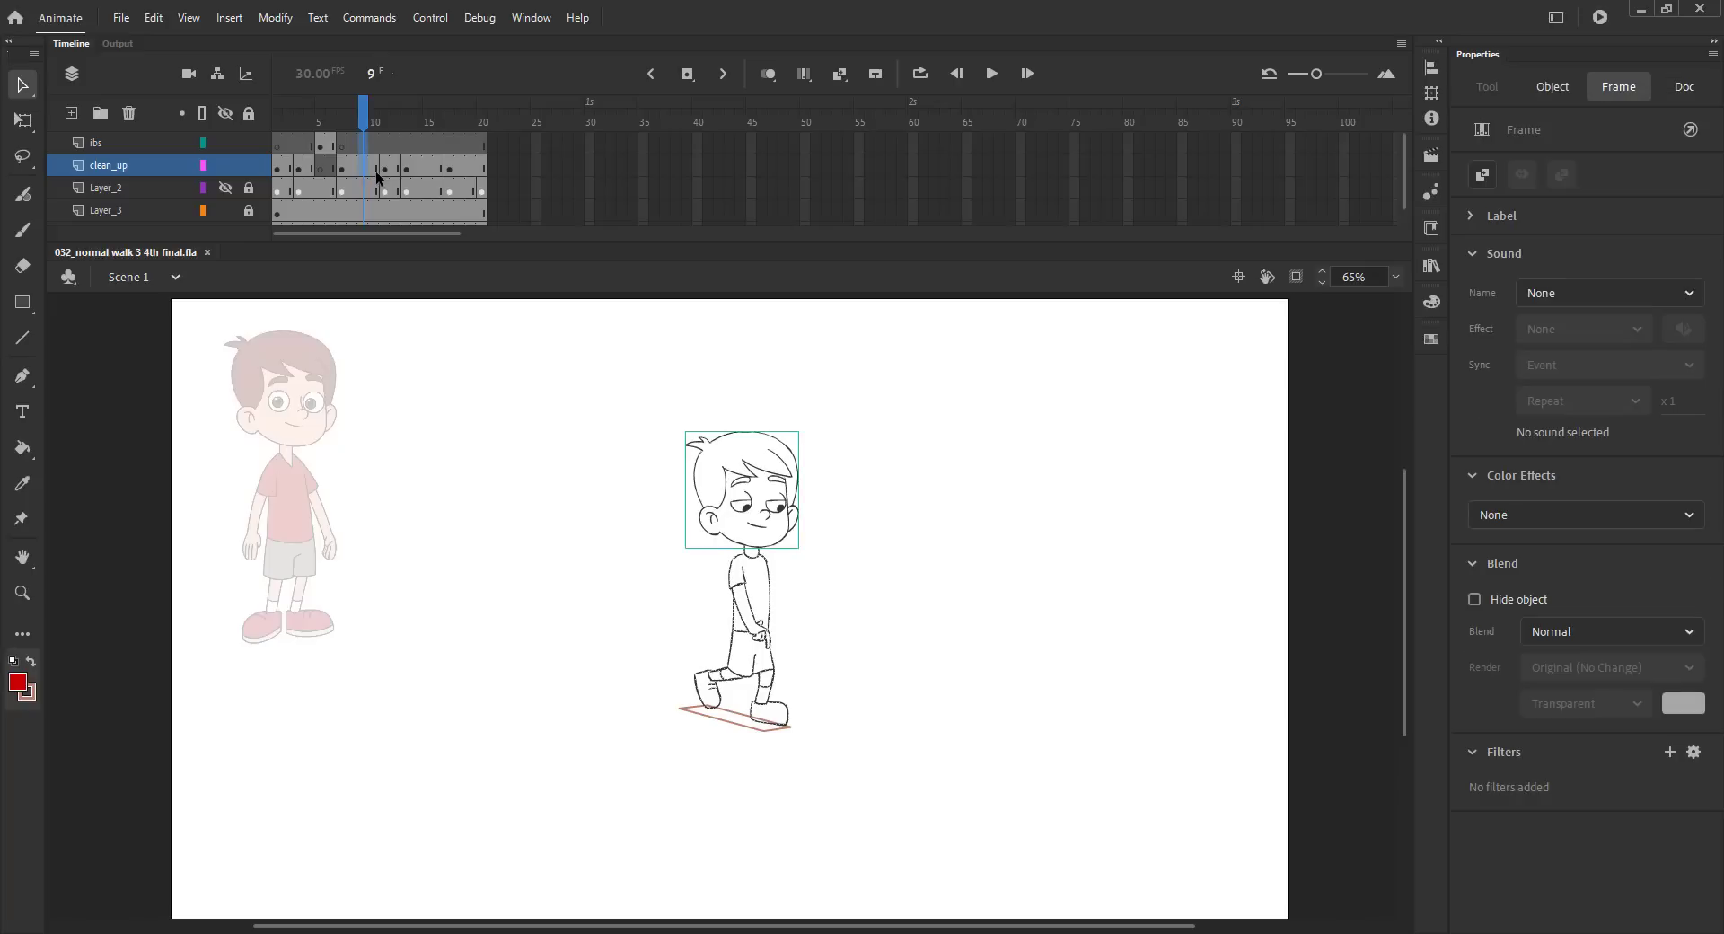
key("Delete")
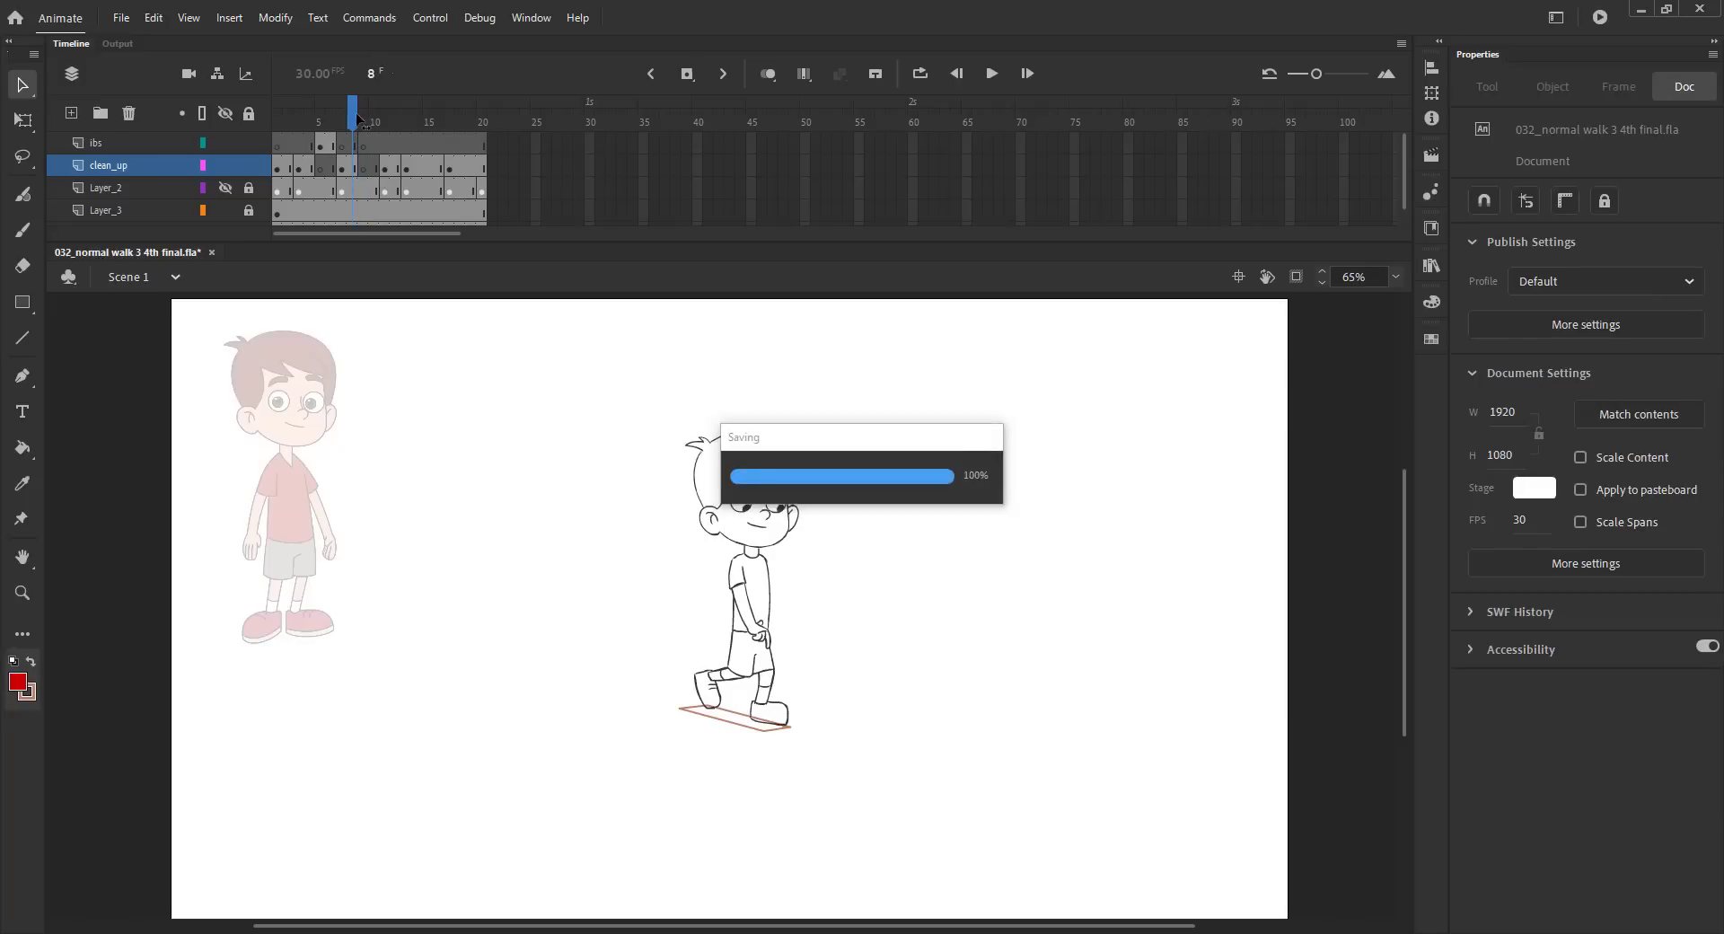
Copy the red head from frame 6 and paste it in place at frame 9 of the ibs layer, saving the file.
left_click_drag(365, 126, 331, 126)
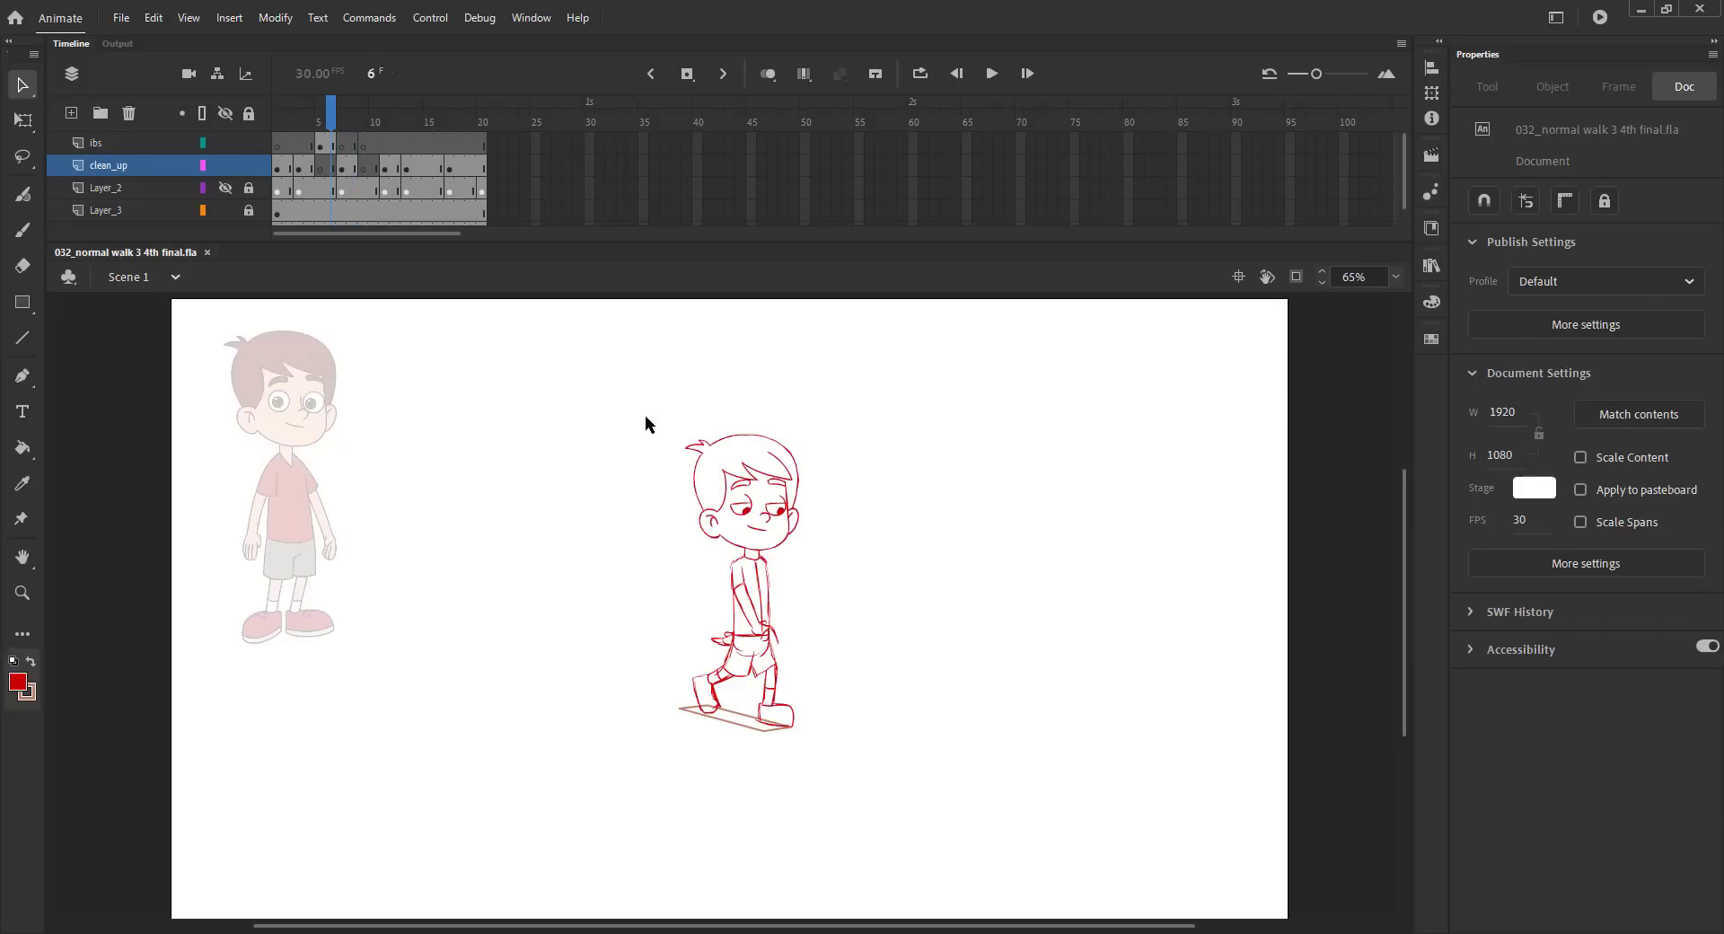
left_click_drag(633, 419, 740, 463)
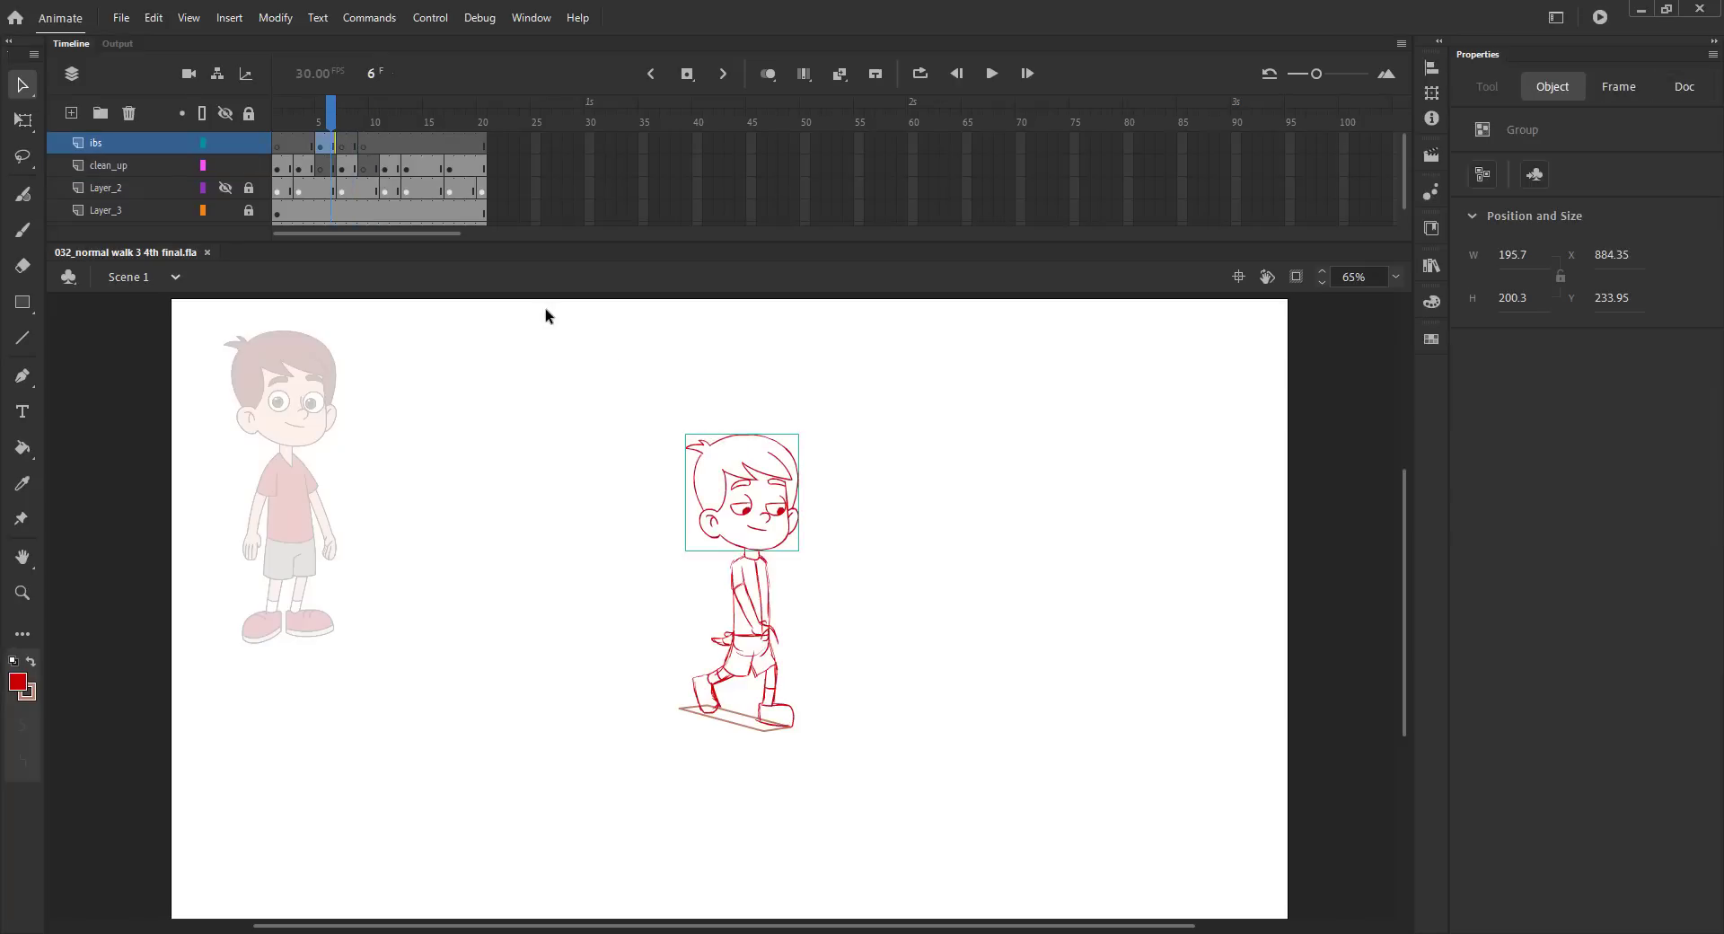
left_click(366, 127)
key("ctrl+shift+v")
key("ctrl+s")
Insert a blank keyframe at frame 11 of the ibs layer, save, and return to frame 9 with onion skinning on.
left_click(386, 148)
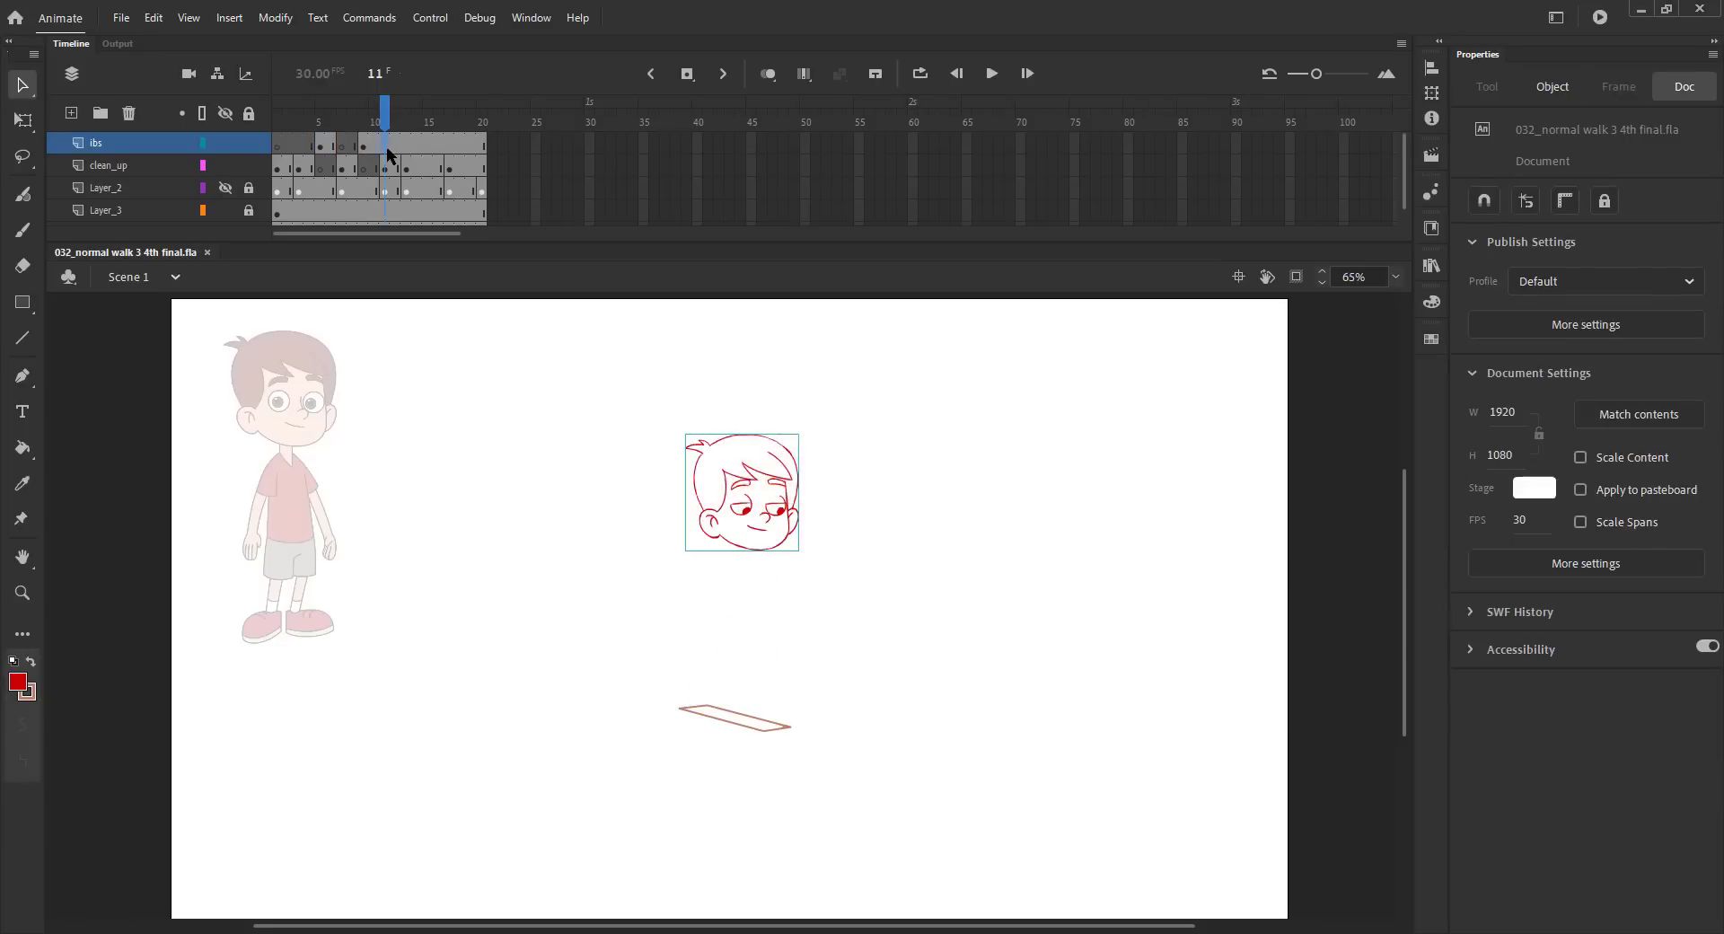
key("F7")
left_click_drag(383, 128, 357, 125)
key("ctrl+s")
left_click(364, 126)
left_click(767, 74)
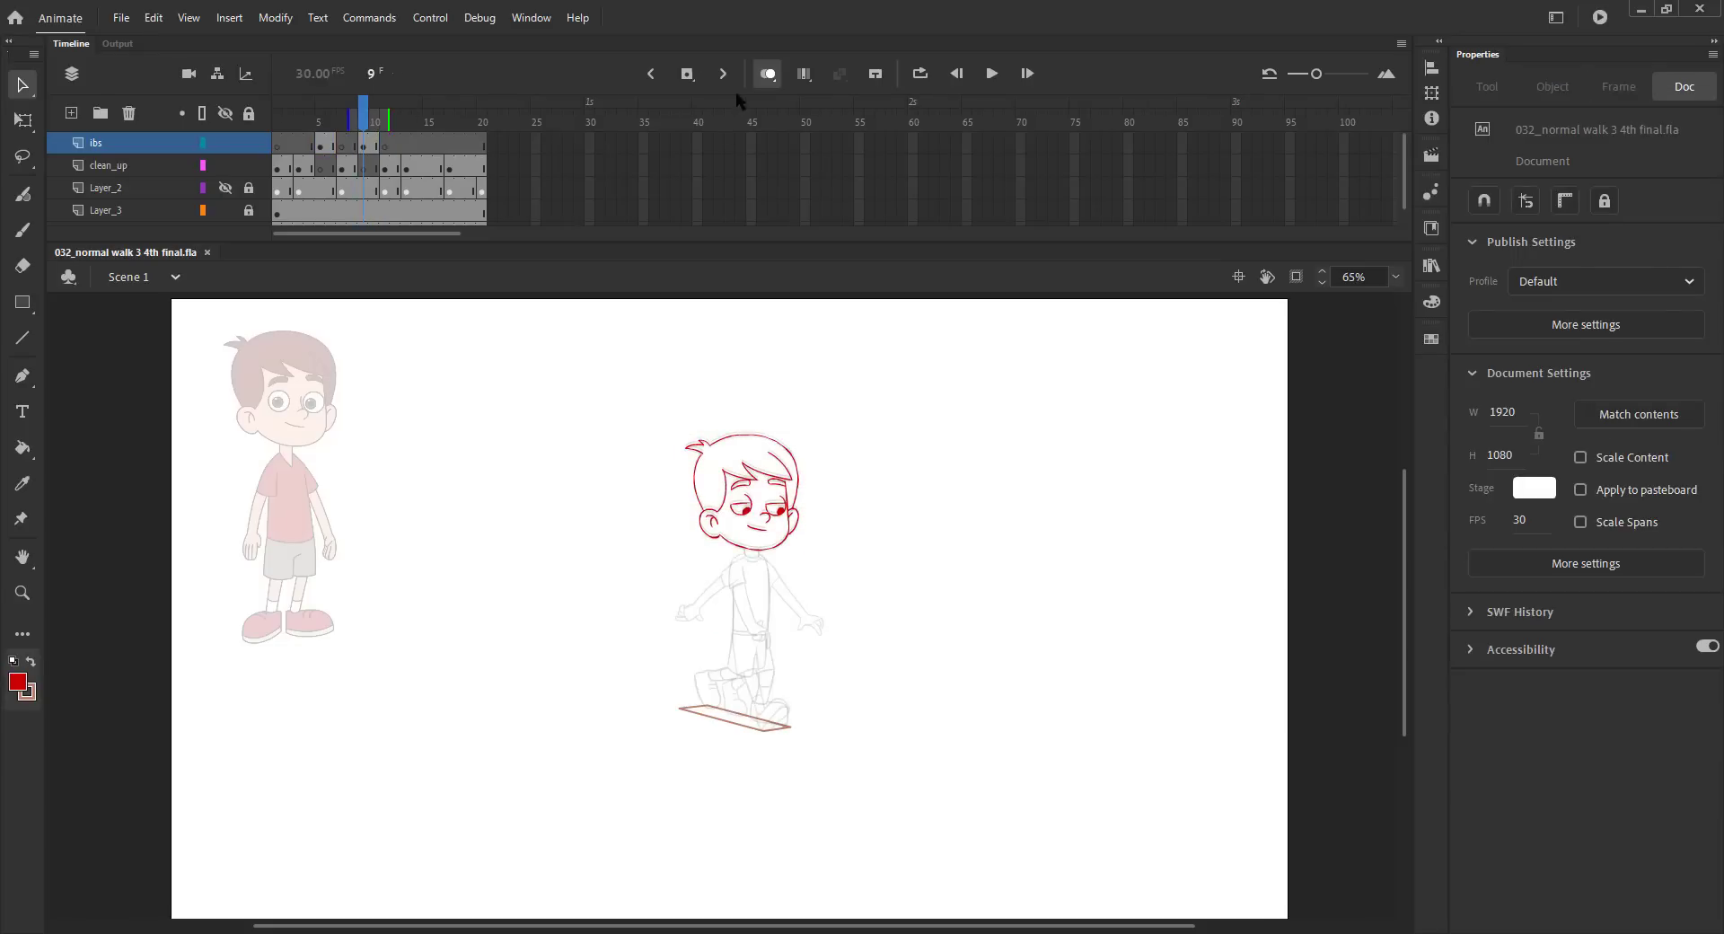
Nudge the red head at frame 9 slightly upward so it sits between the neighbouring onion-skinned heads.
key("z")
left_click_drag(598, 436, 884, 745)
left_click_drag(798, 583, 788, 618)
key("v")
left_click_drag(481, 385, 790, 420)
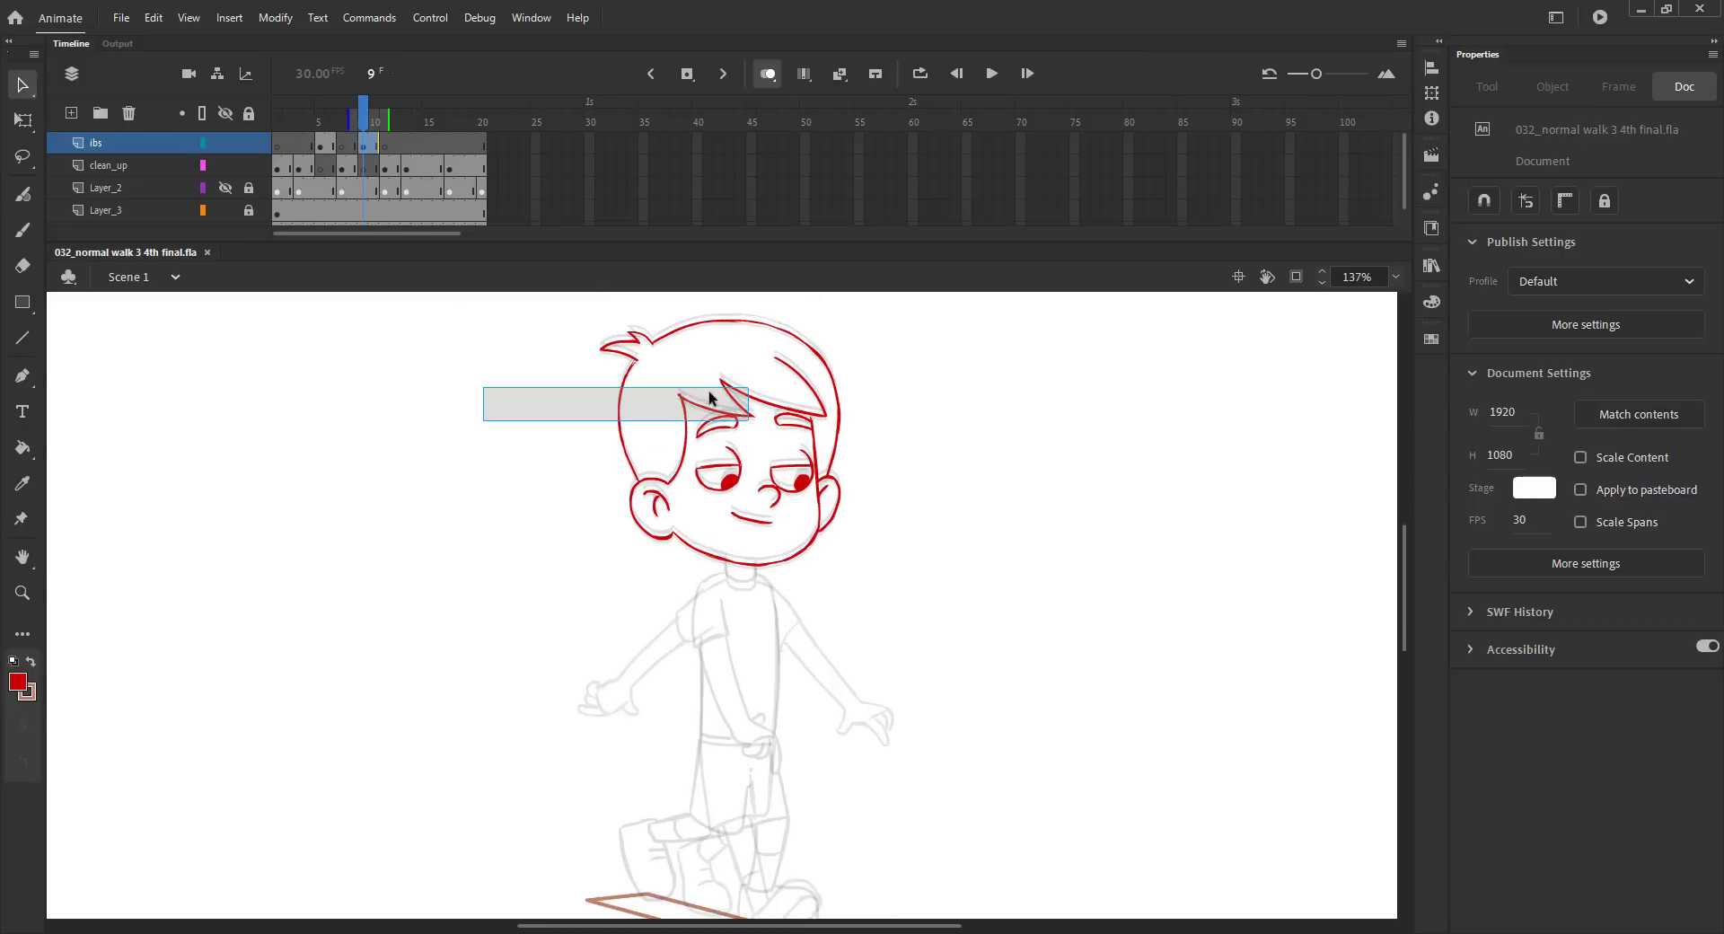
left_click(485, 435)
key("b")
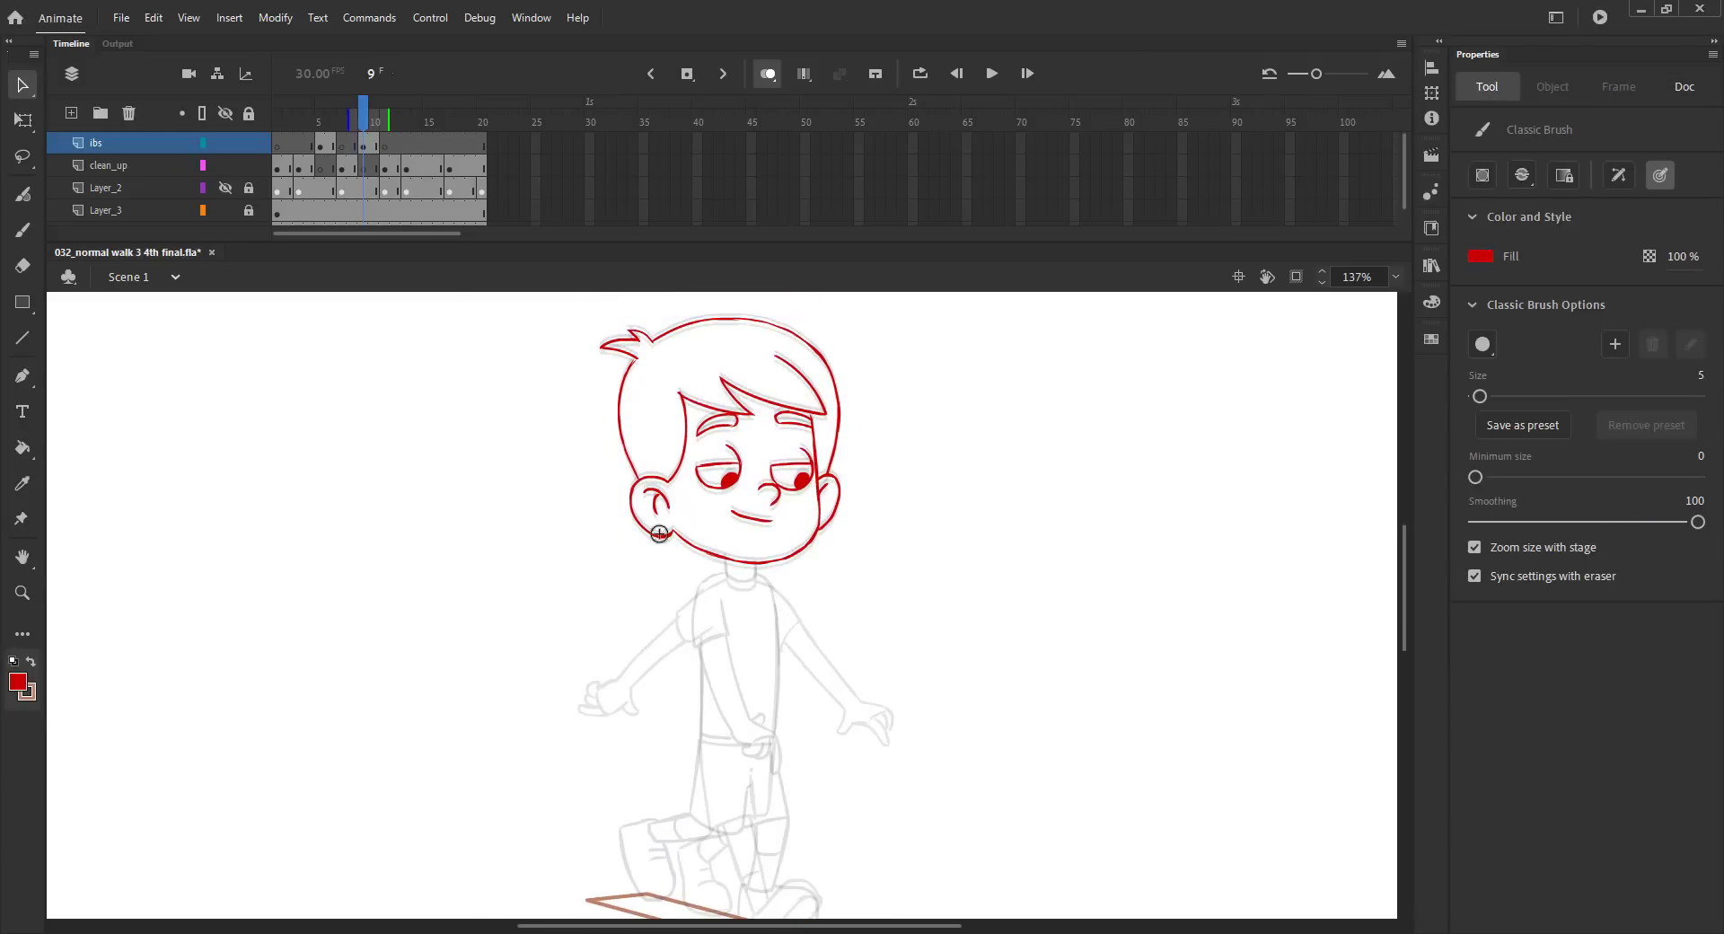
Sketch the neck, the shoulders and both sides of the torso down to a shirt hem at frame 9.
left_click_drag(683, 537, 684, 486)
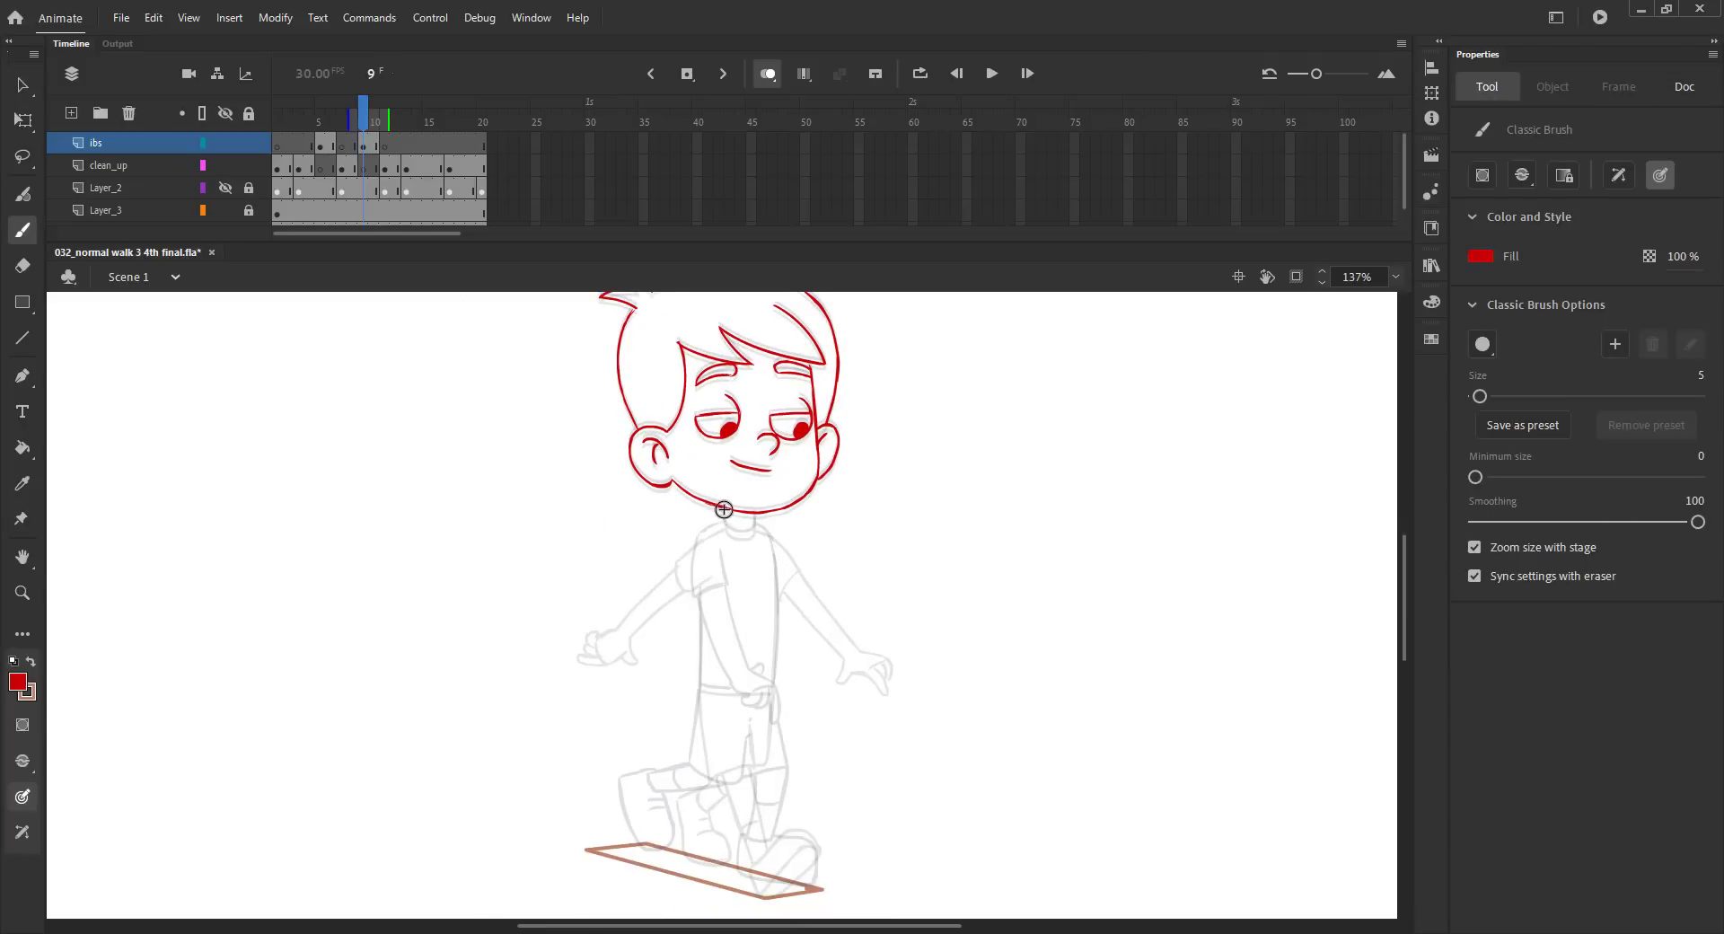
key("ctrl+z")
left_click_drag(773, 537, 780, 615)
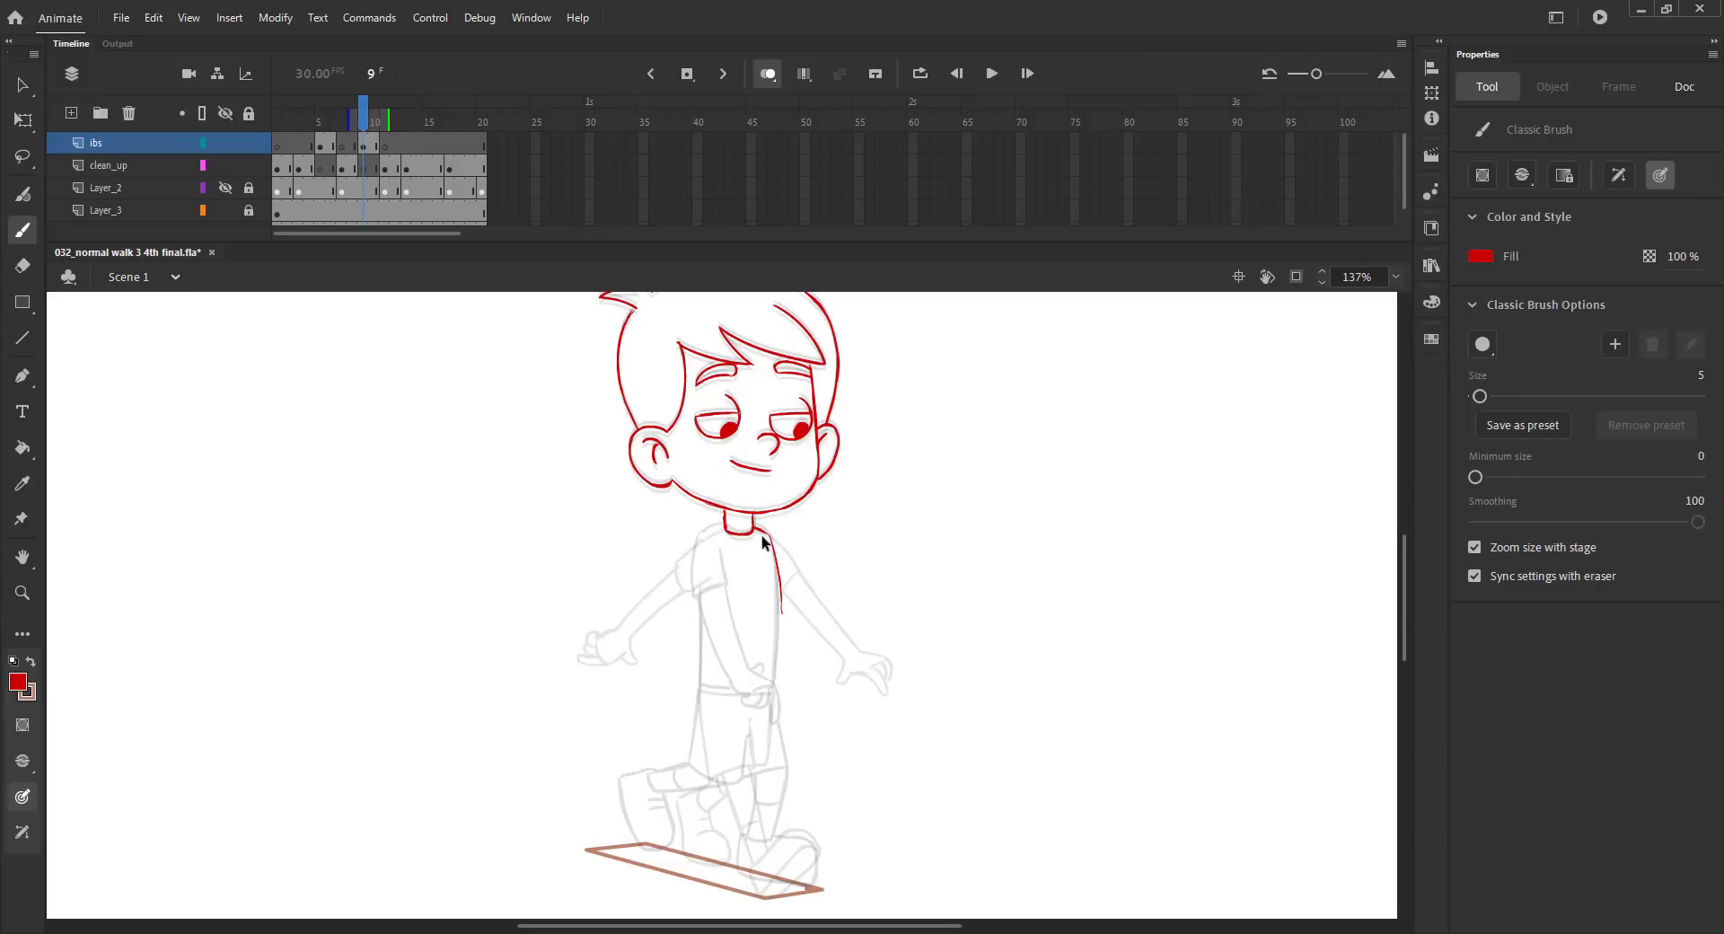
key("ctrl+z")
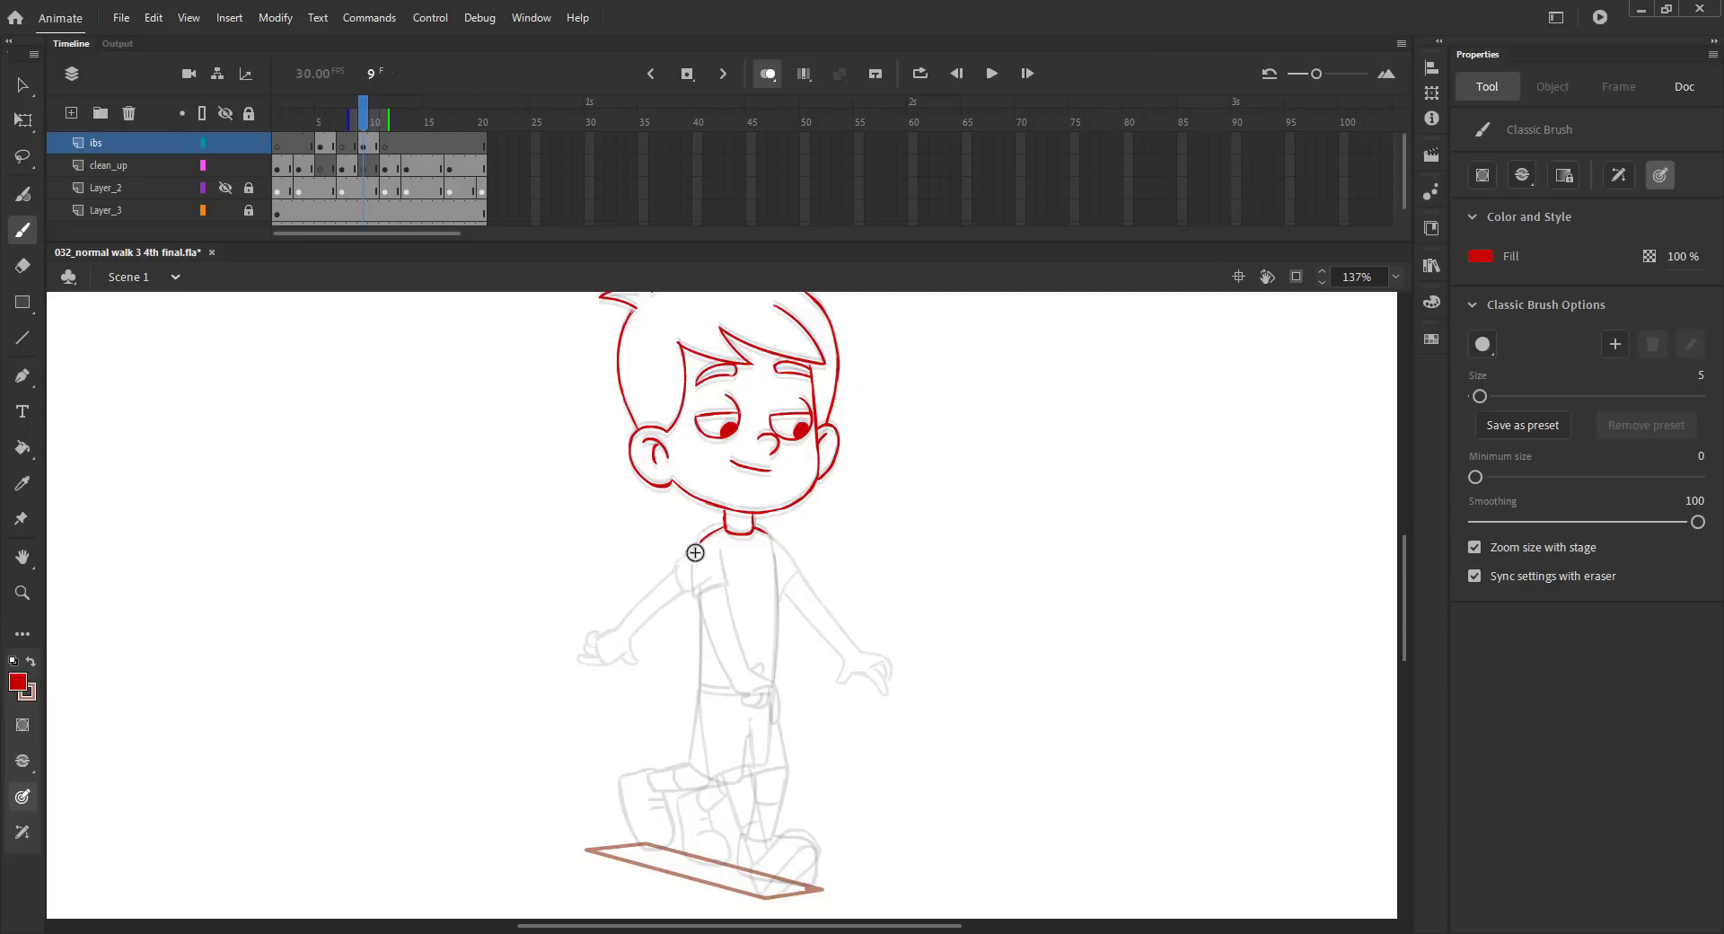
left_click_drag(700, 532, 701, 624)
left_click_drag(771, 537, 780, 666)
left_click_drag(774, 577, 777, 594)
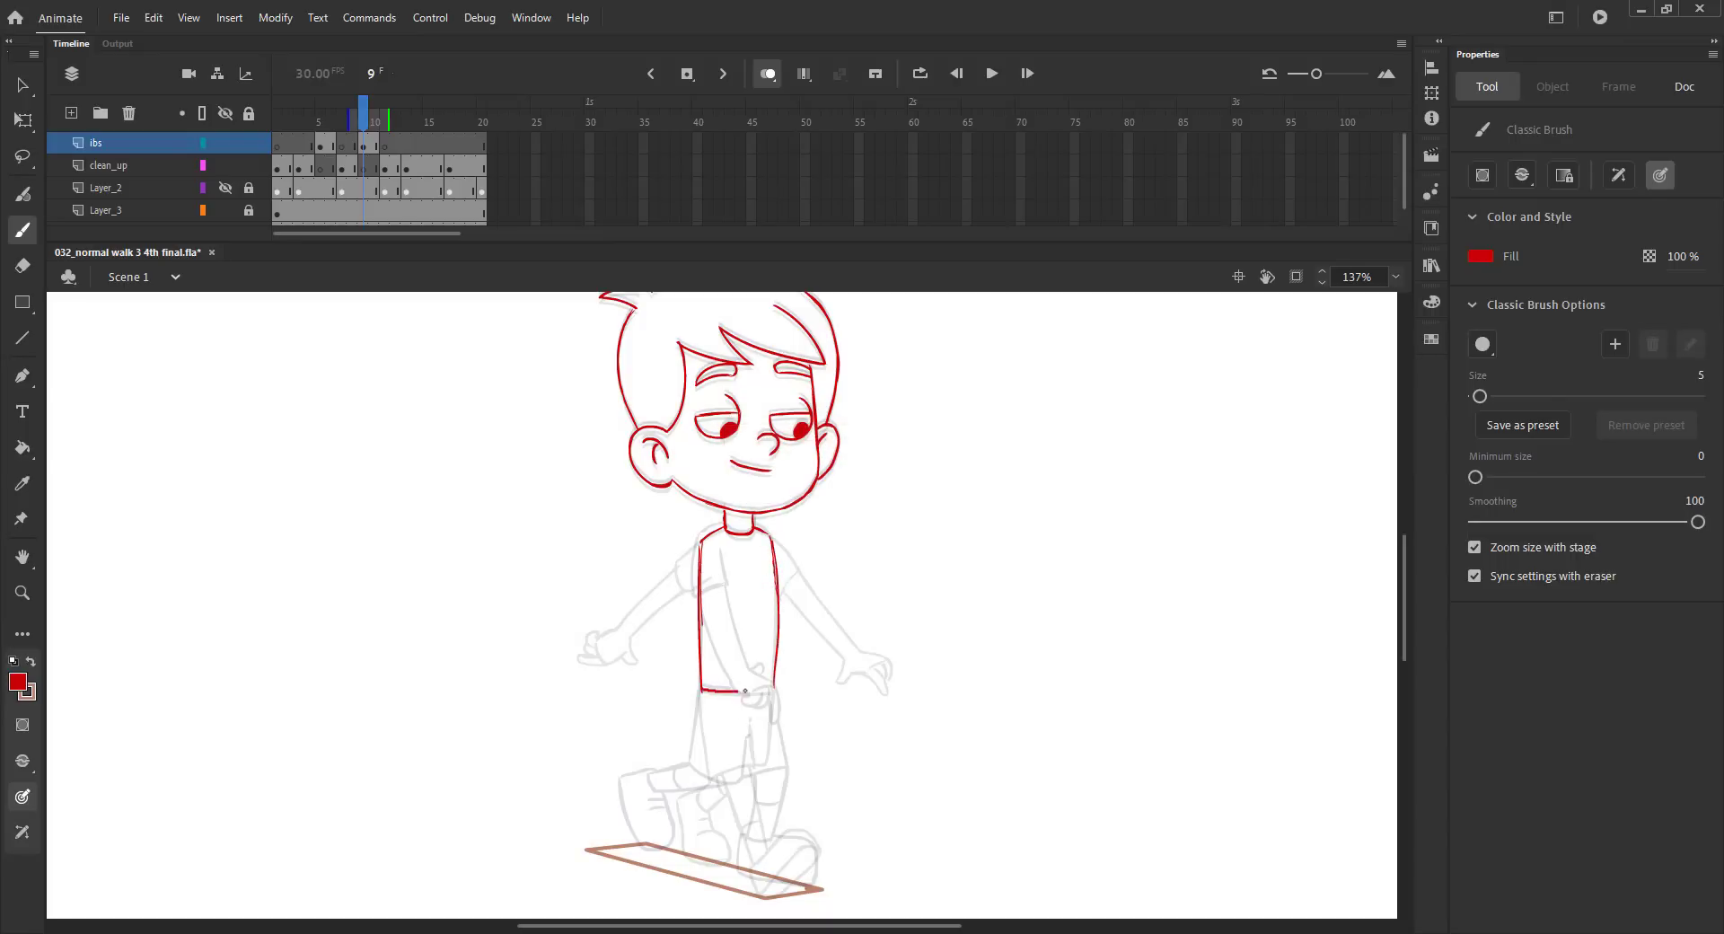
Sketch the near arm hanging slightly behind the torso, from the shoulder curve to the wrist, and save.
scroll(711, 639, "down", 3)
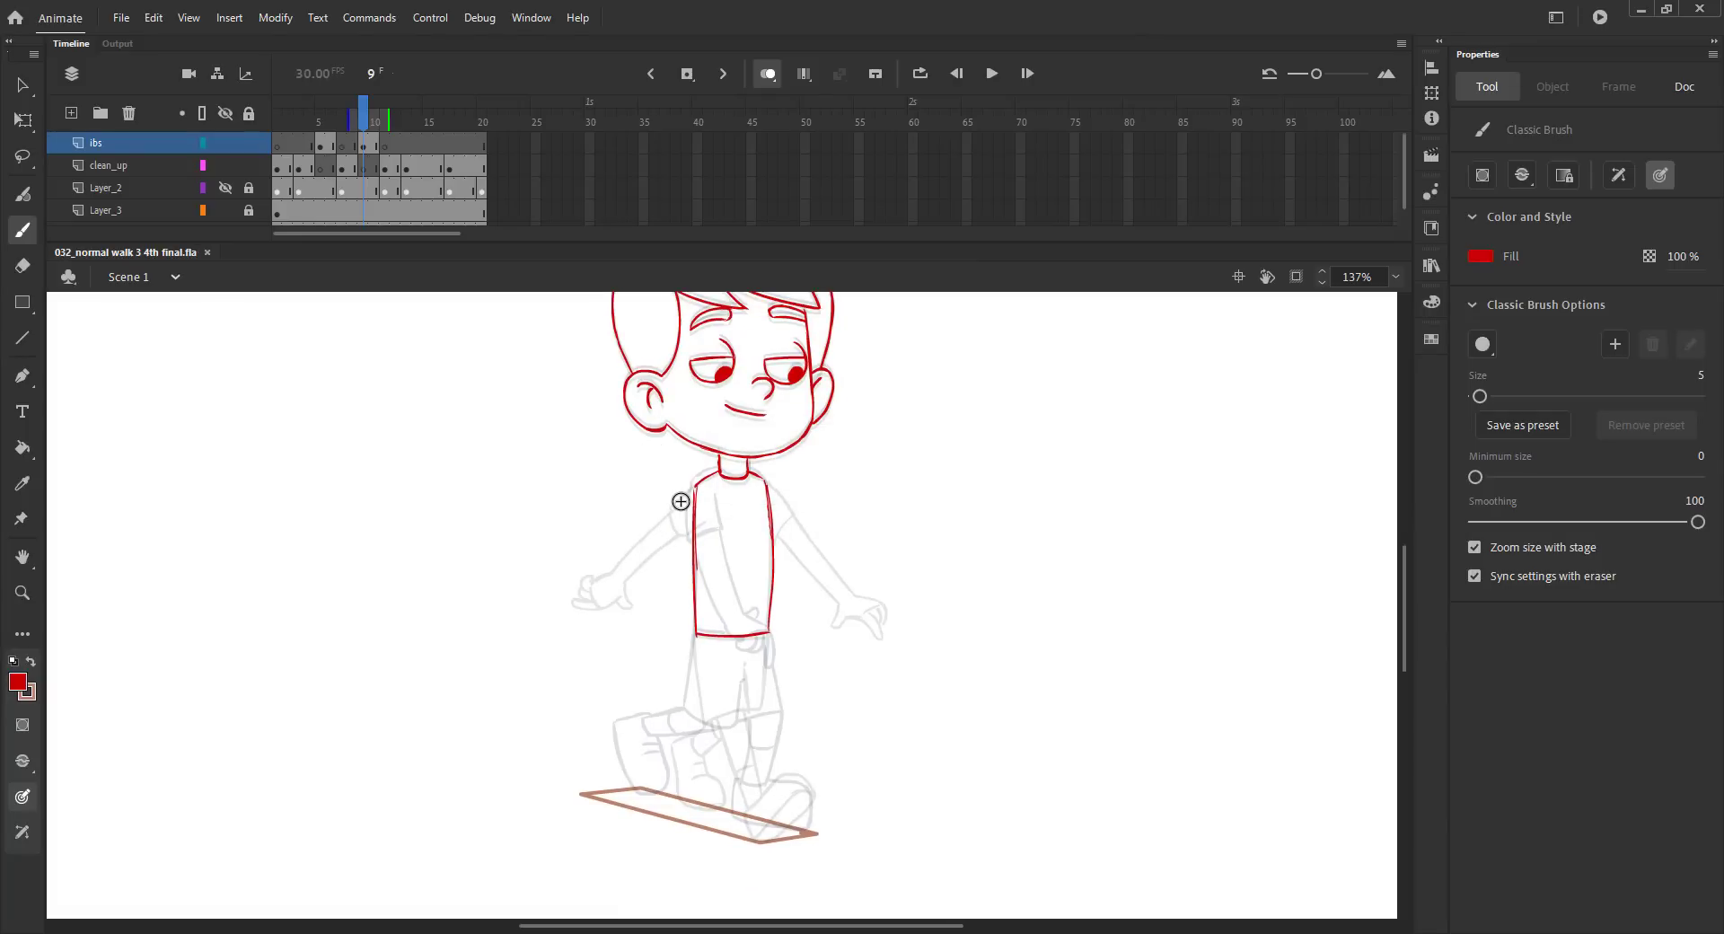
mouse_move(694, 485)
left_mouse_down()
mouse_move(676, 539)
mouse_move(711, 500)
mouse_move(682, 593)
left_mouse_up()
mouse_move(709, 514)
left_mouse_down()
mouse_move(679, 608)
mouse_move(693, 492)
left_mouse_up()
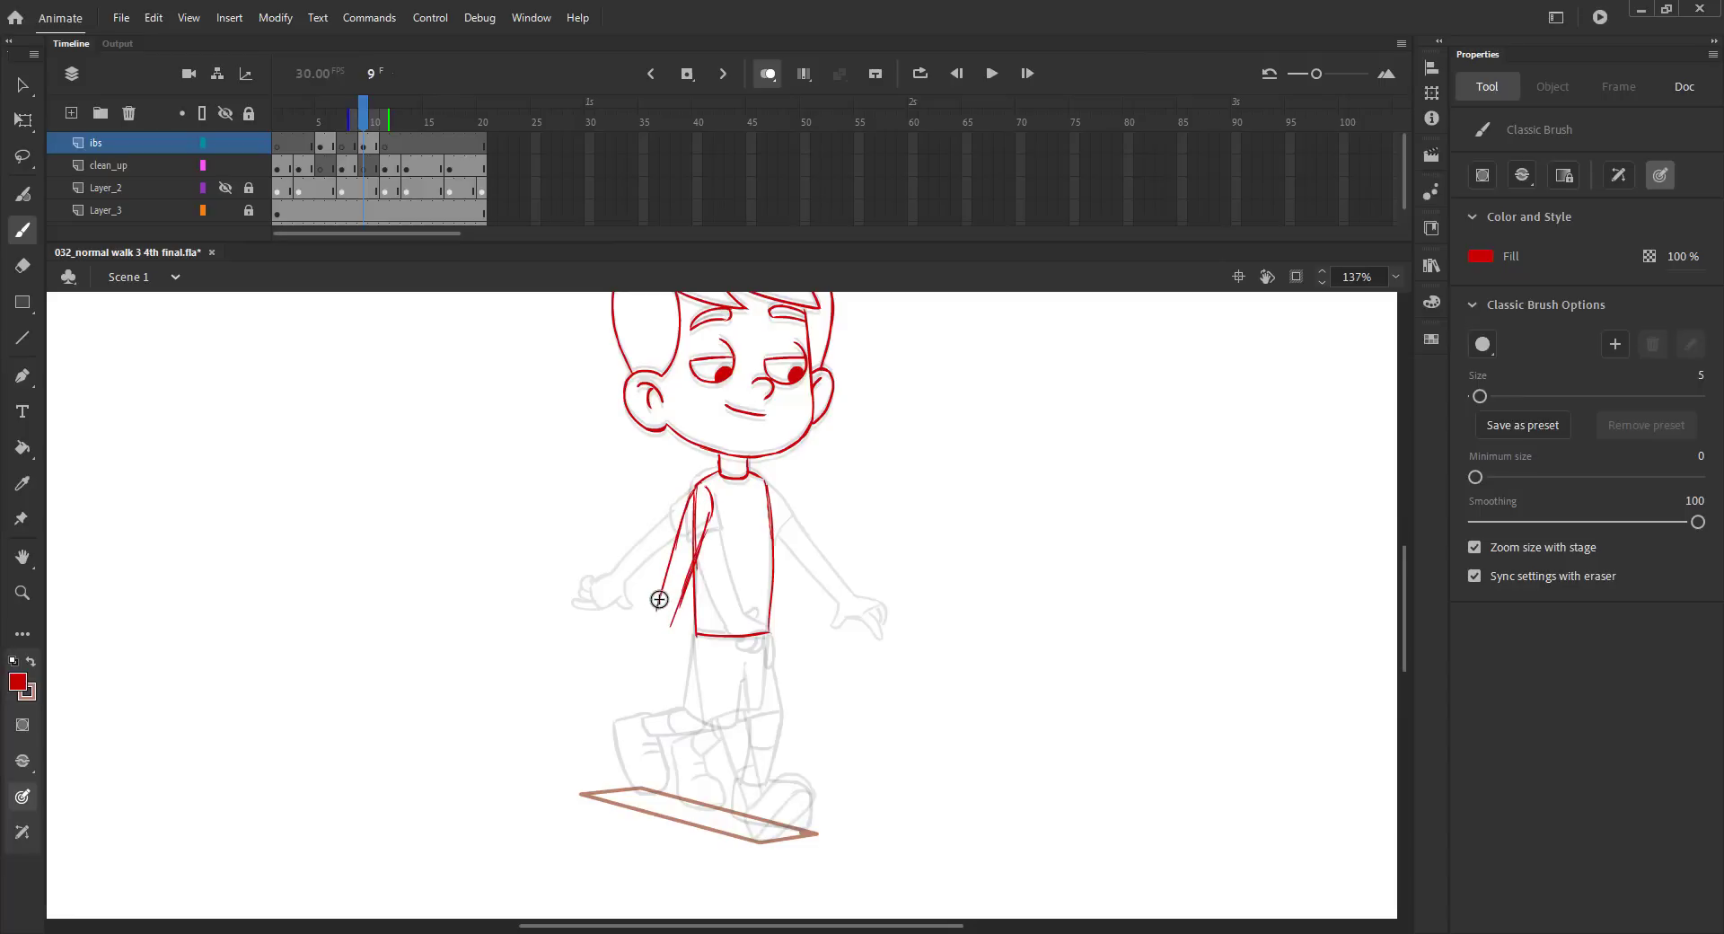
key("comma")
key("period")
left_click_drag(659, 604, 652, 626)
key("ctrl+s")
Sketch the near hand with its curled fingers and thumb below the wrist, and save the file.
left_click_drag(639, 635, 634, 638)
key("ctrl+z")
mouse_move(640, 648)
left_mouse_down()
mouse_move(655, 661)
mouse_move(634, 668)
mouse_move(638, 639)
left_mouse_up()
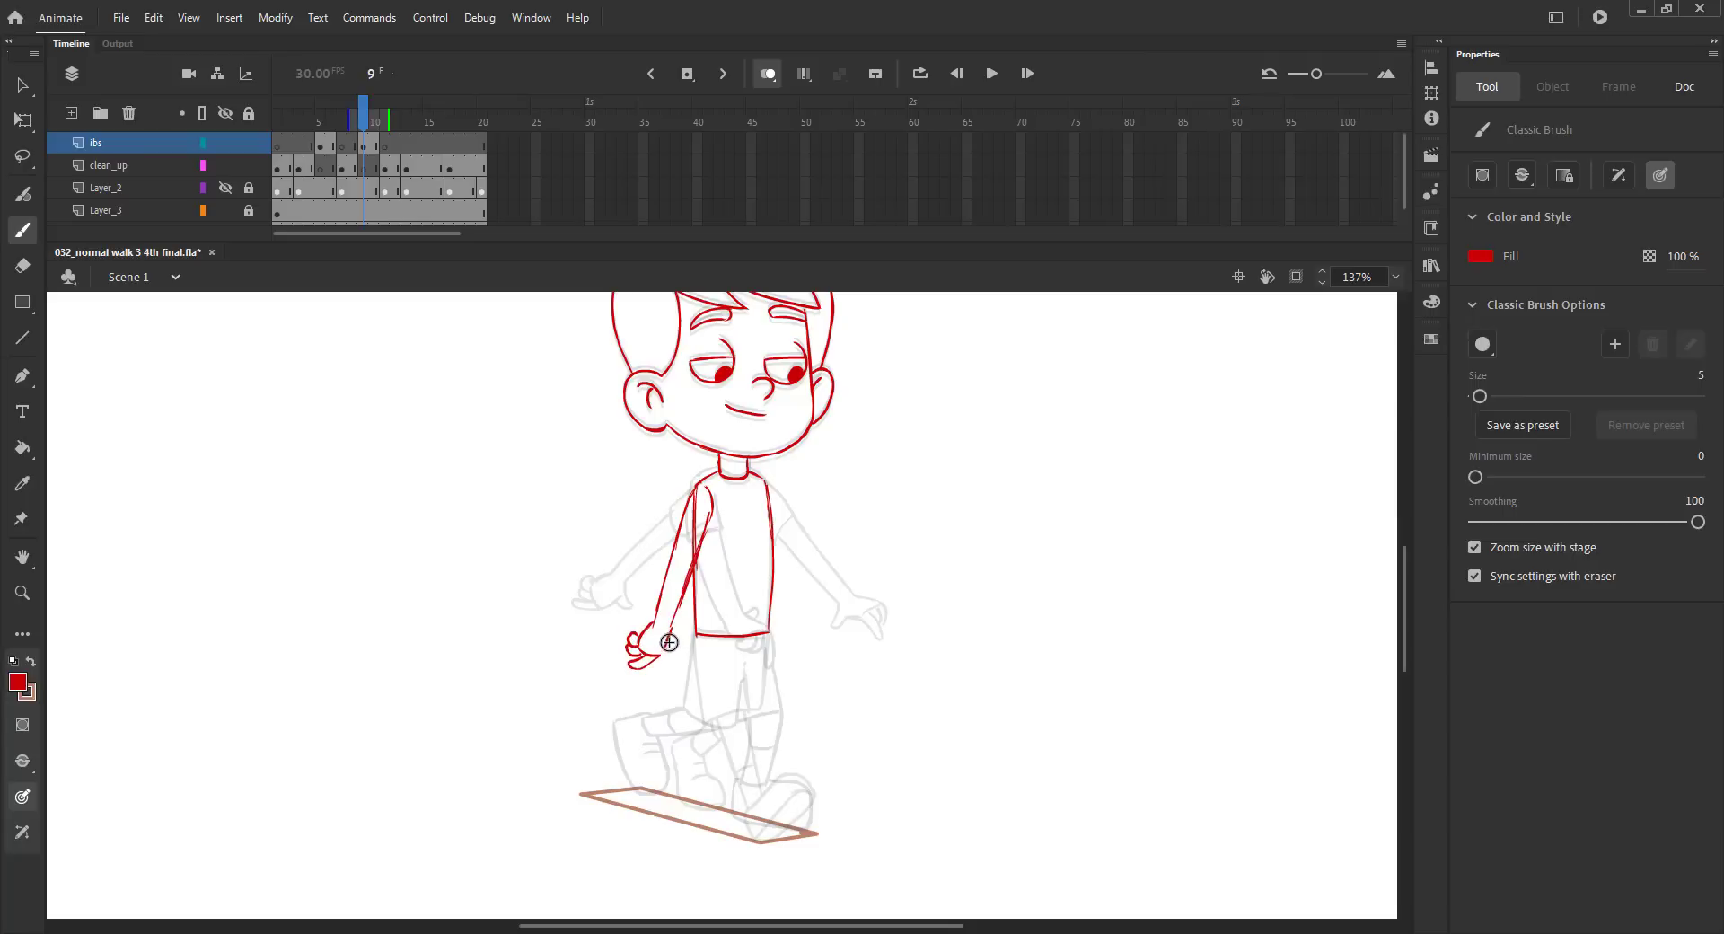
key("ctrl+s")
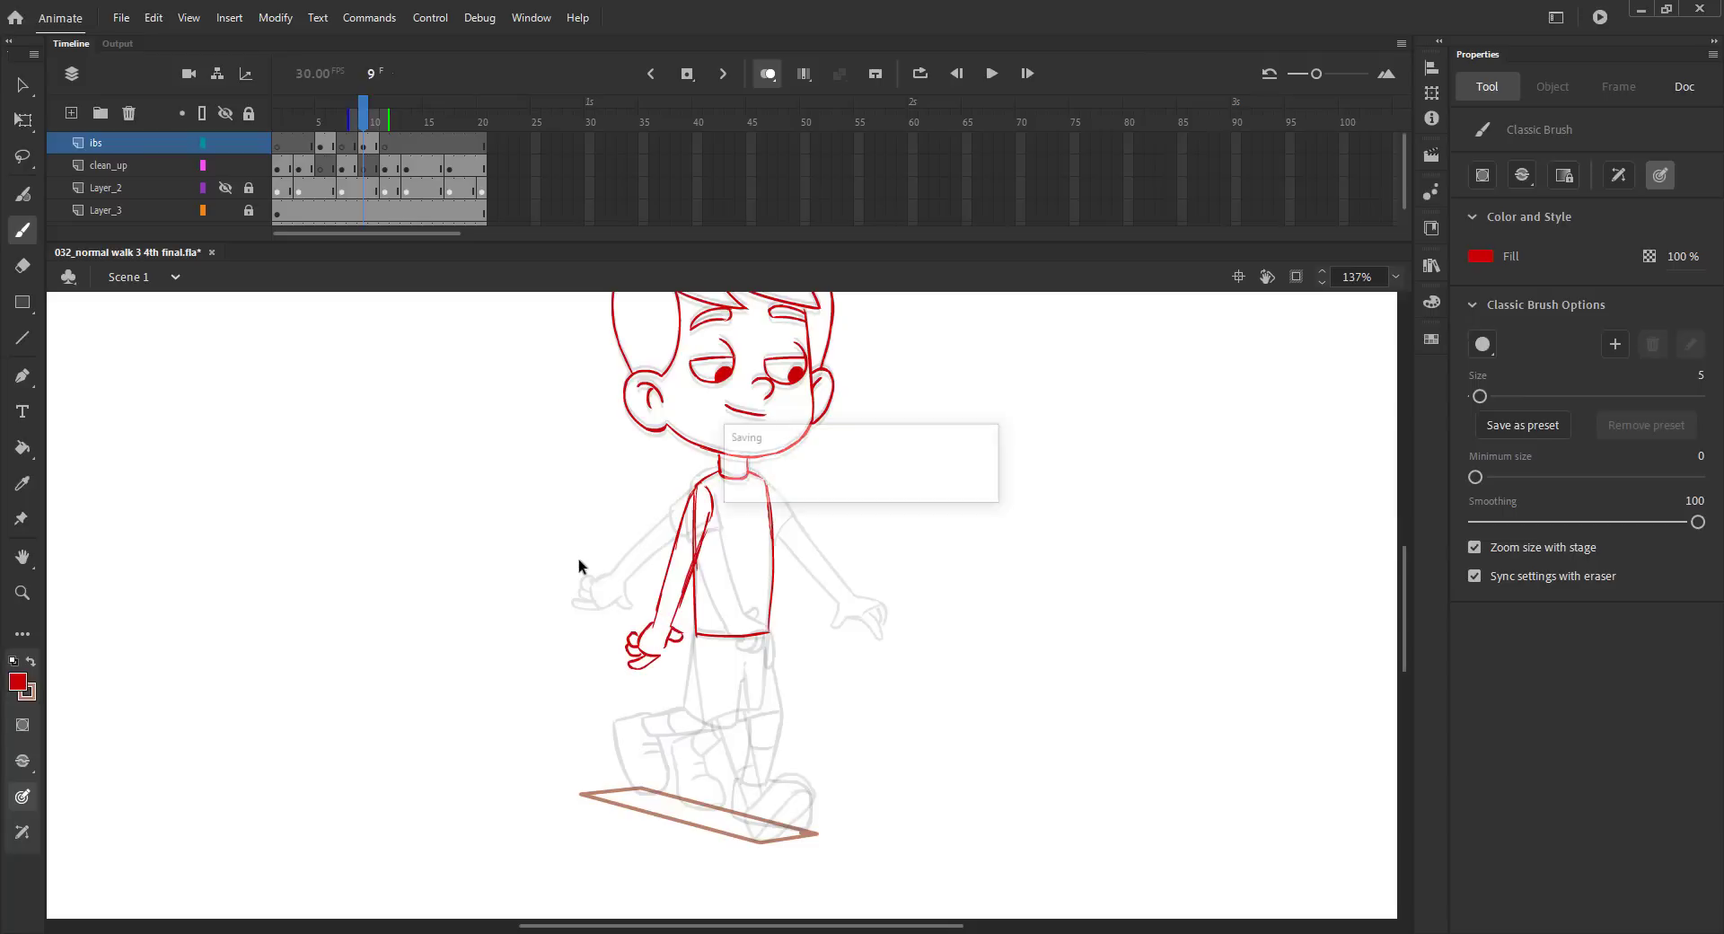
Flip between frames 8 and 11 to compare the near arm's position with the neighbouring poses.
key("comma")
key("period")
key("period")
key("period")
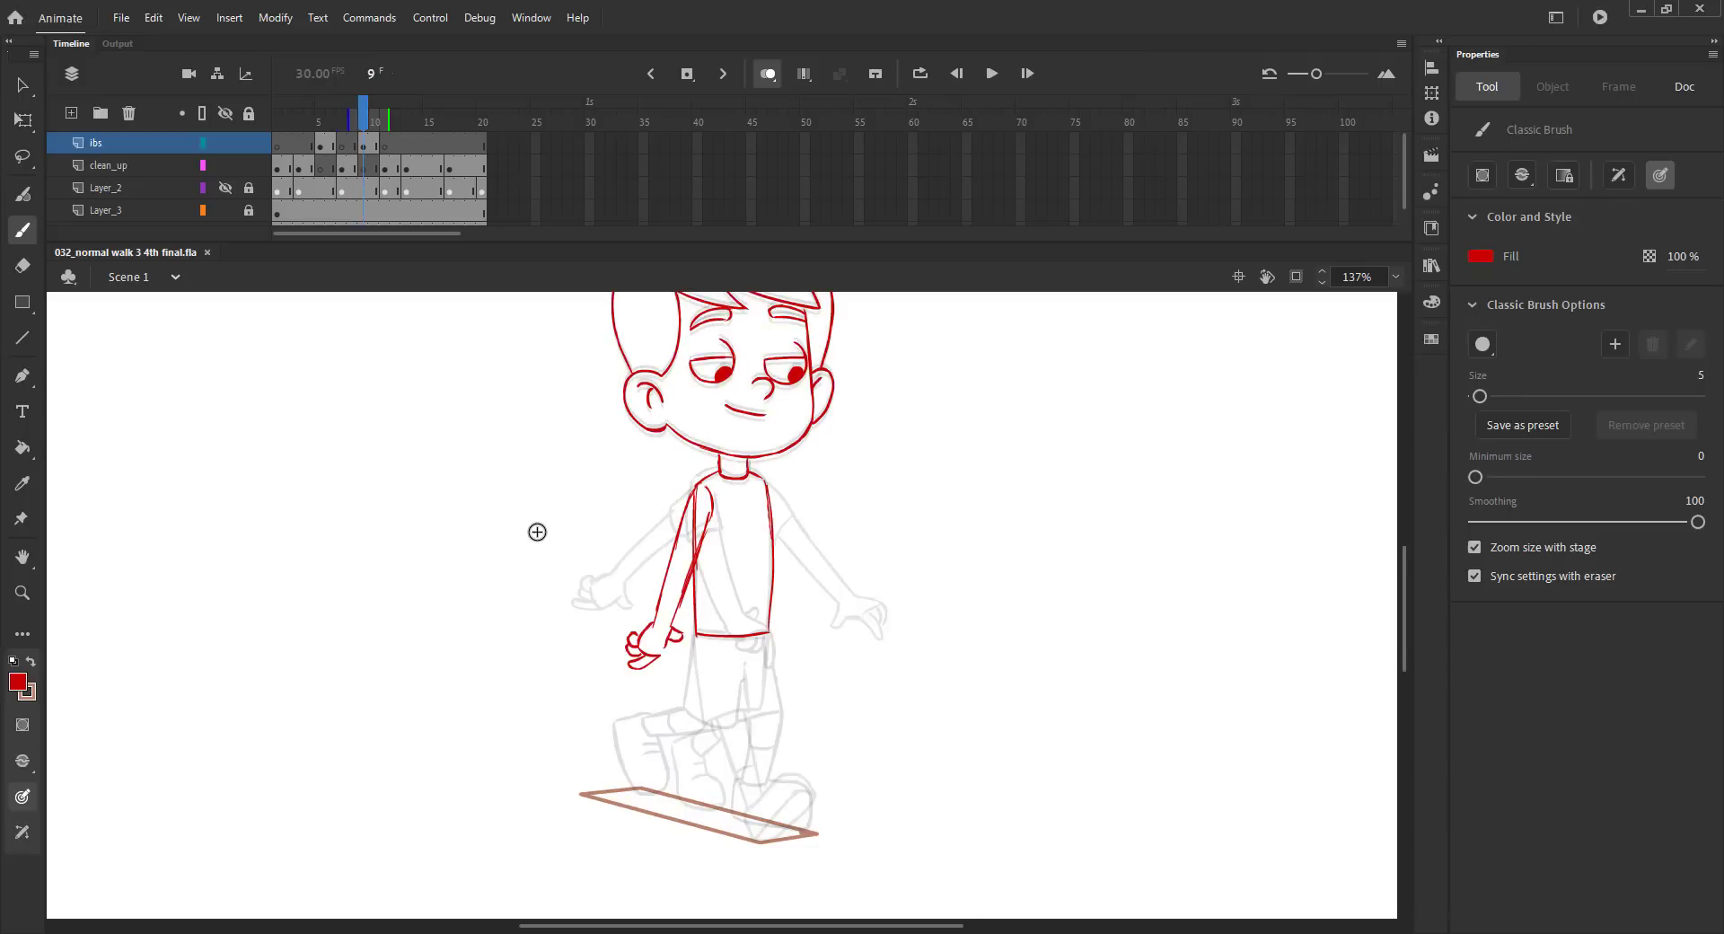
key("comma")
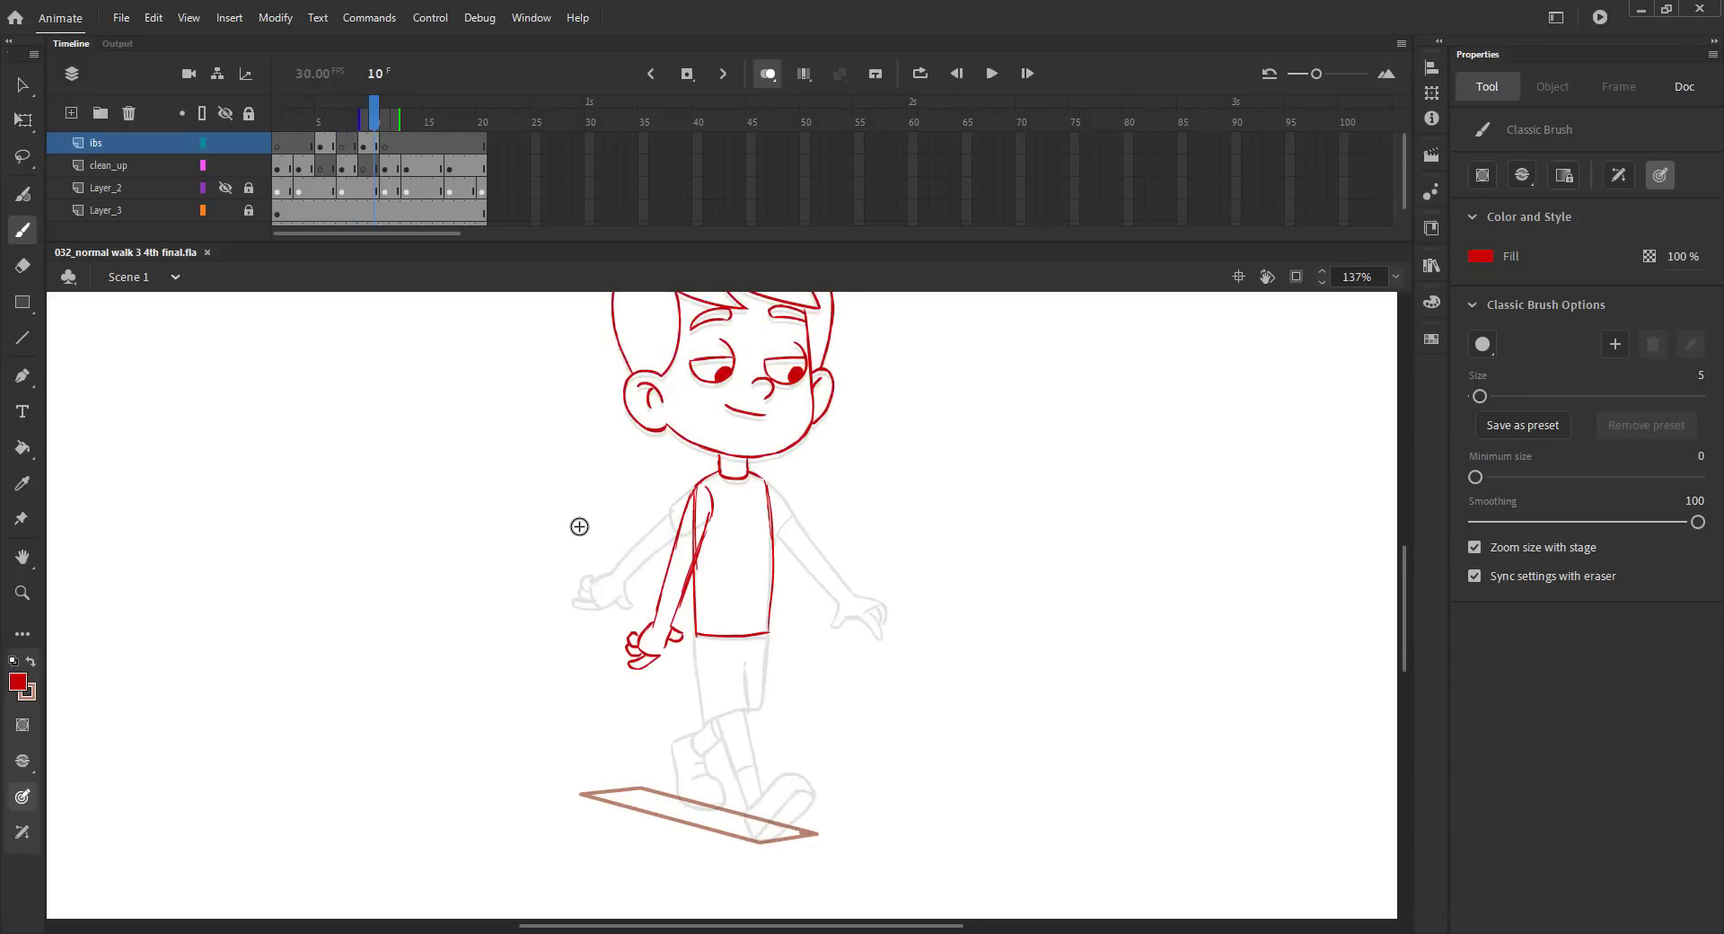
key("comma")
key("comma")
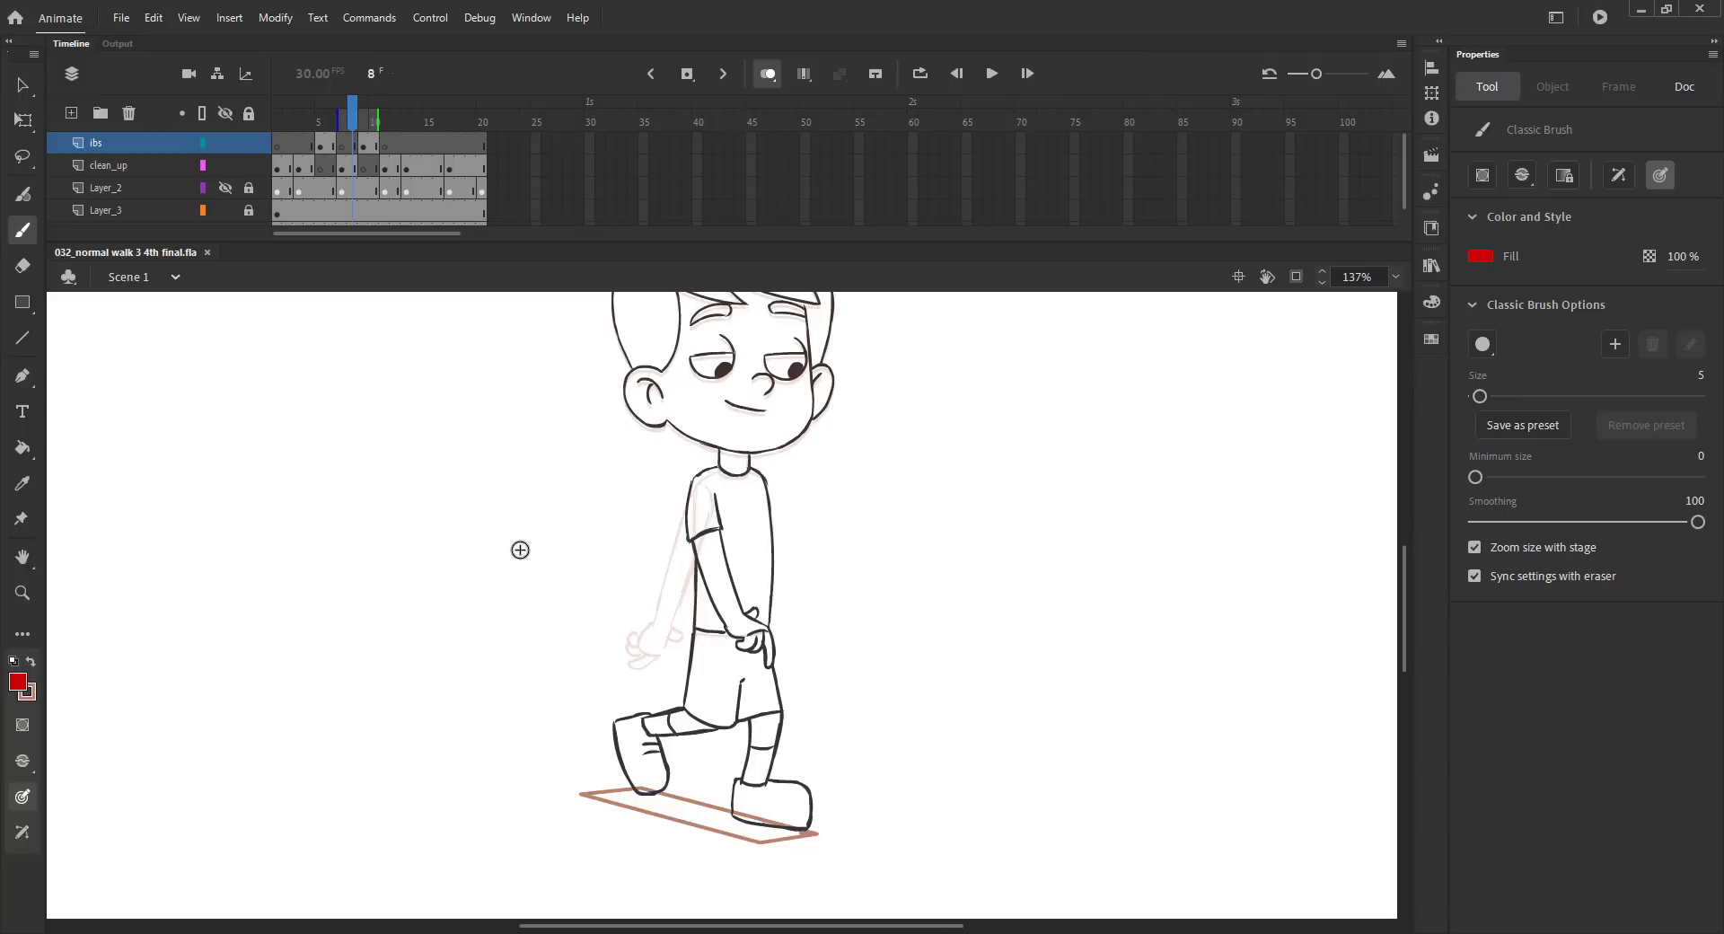
key("period")
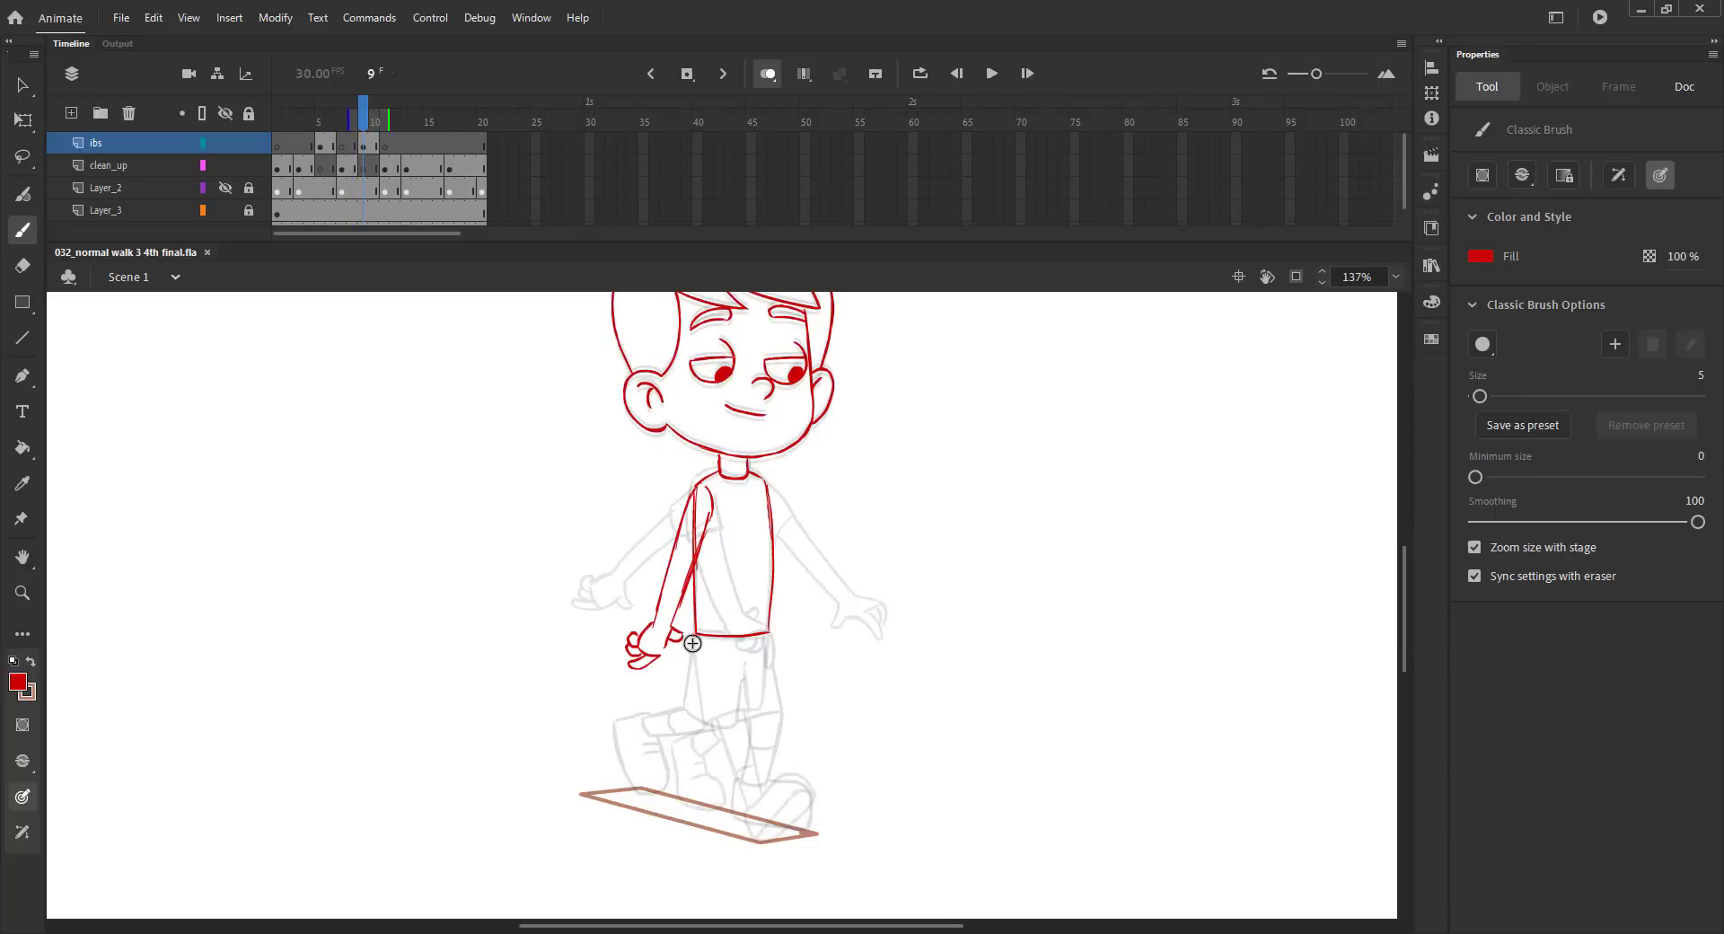
left_click_drag(694, 640, 696, 688)
left_click_drag(770, 621, 743, 682)
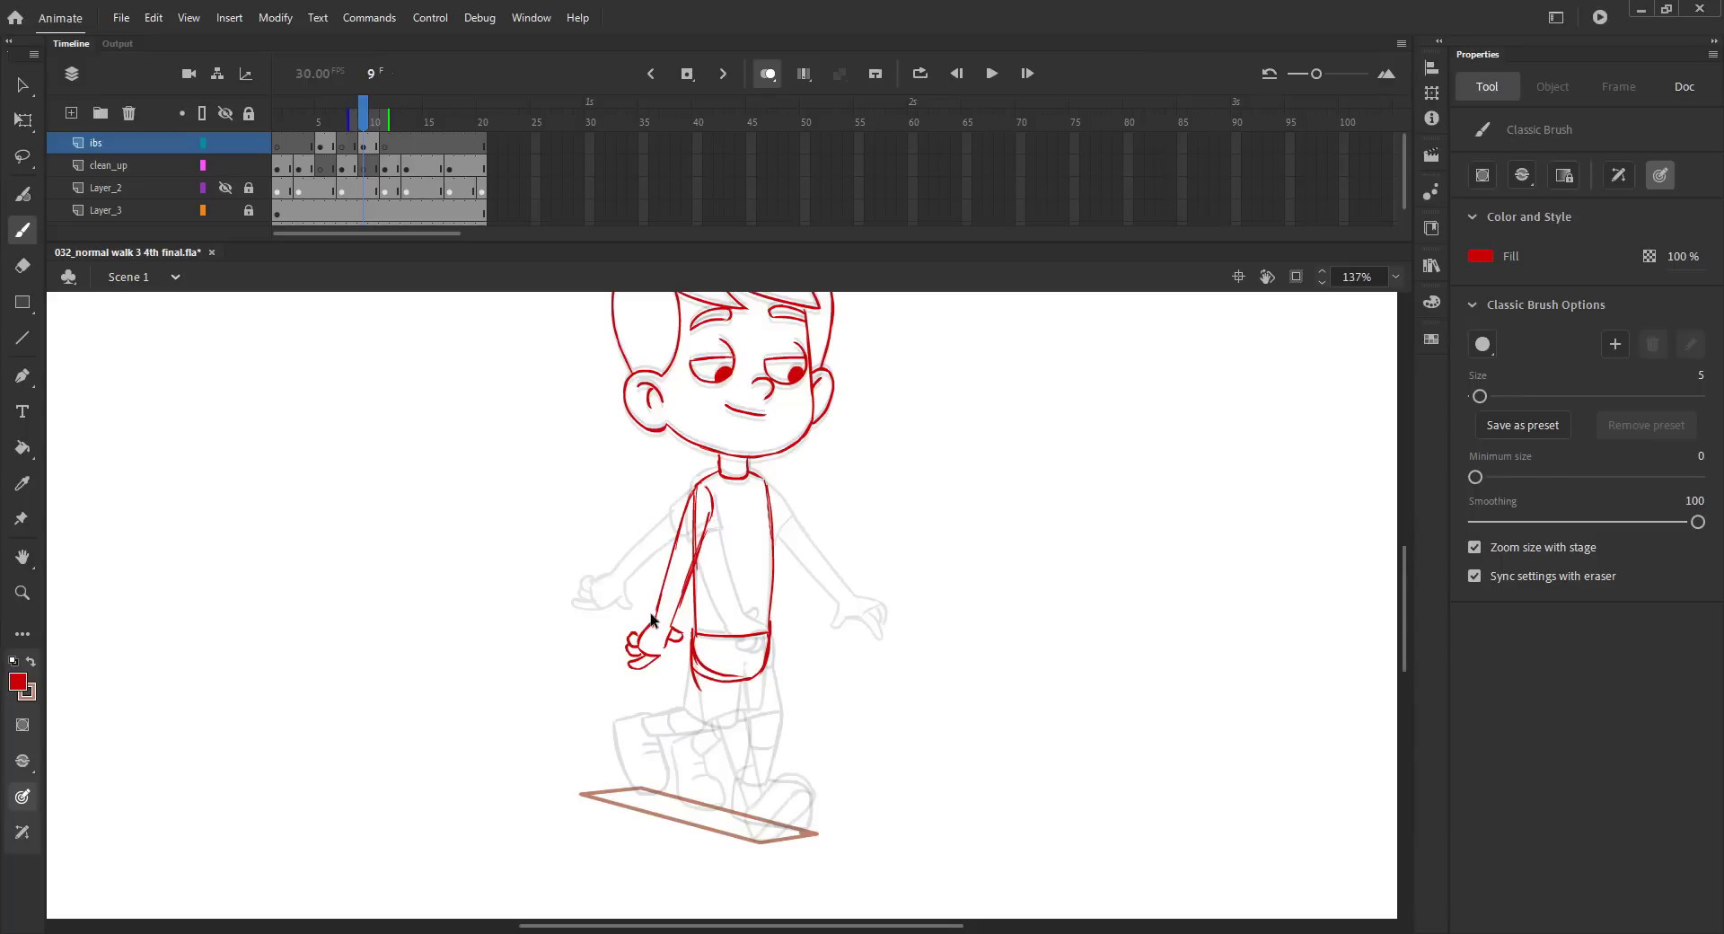
key("ctrl+z")
key("ctrl+z")
Sketch the rounded pelvis outline below the shirt hem, saving the file before and after.
key("ctrl+s")
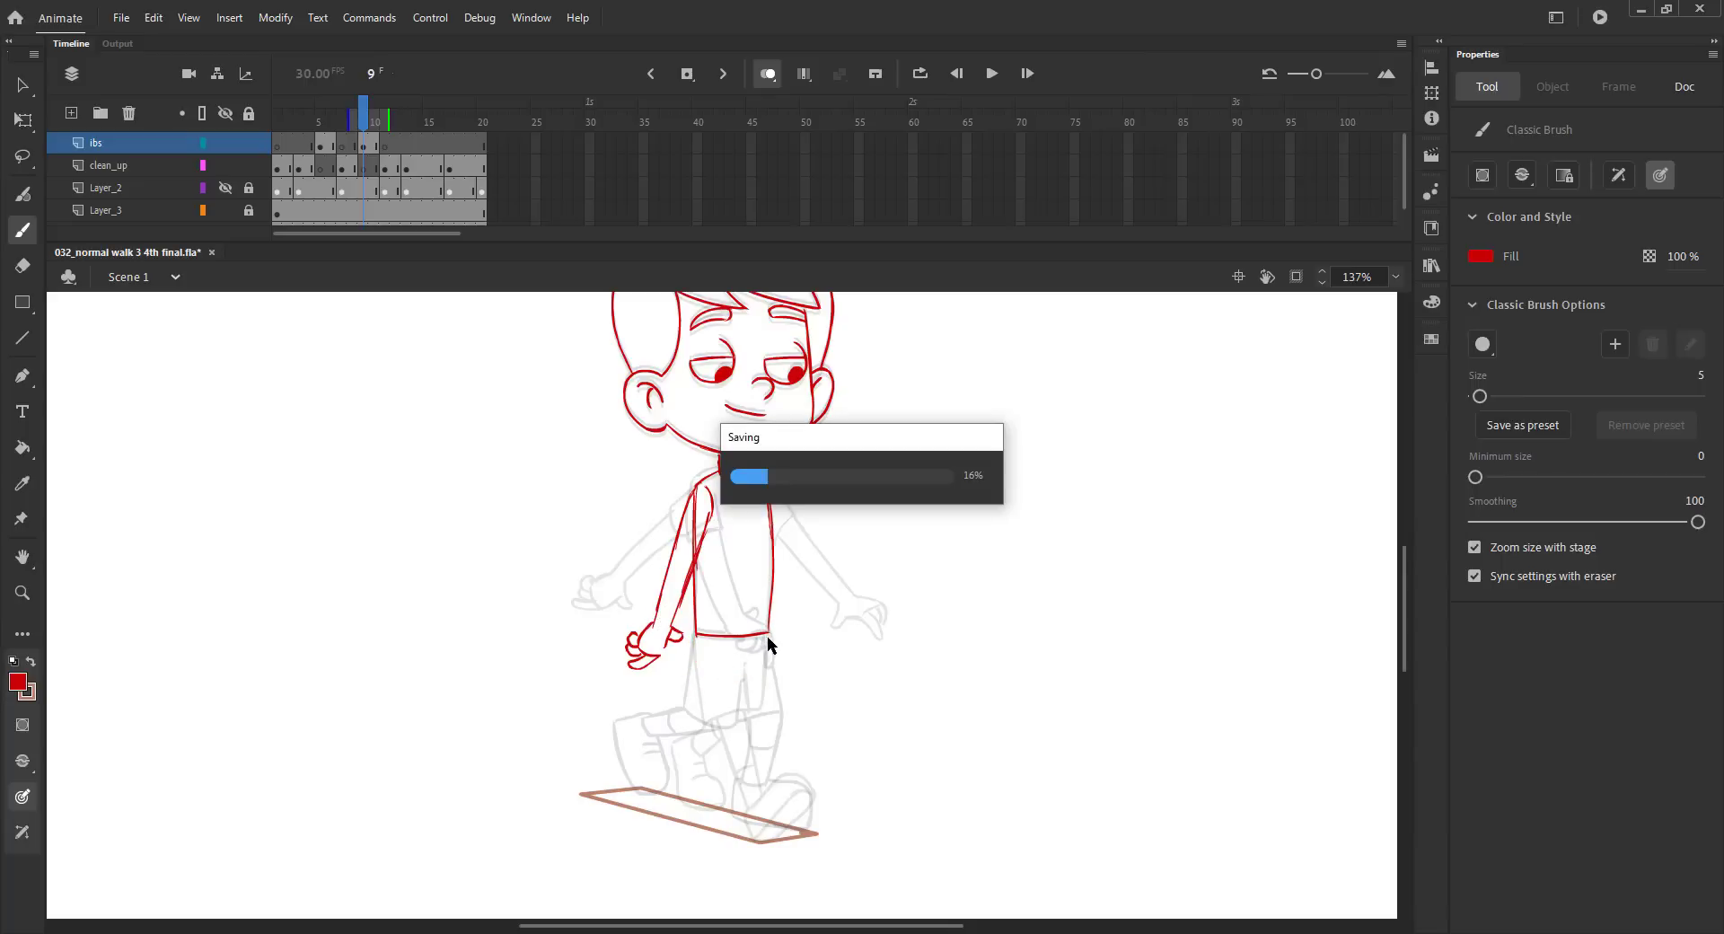
mouse_move(769, 621)
left_mouse_down()
mouse_move(735, 671)
mouse_move(688, 637)
mouse_move(721, 673)
mouse_move(772, 657)
left_mouse_up()
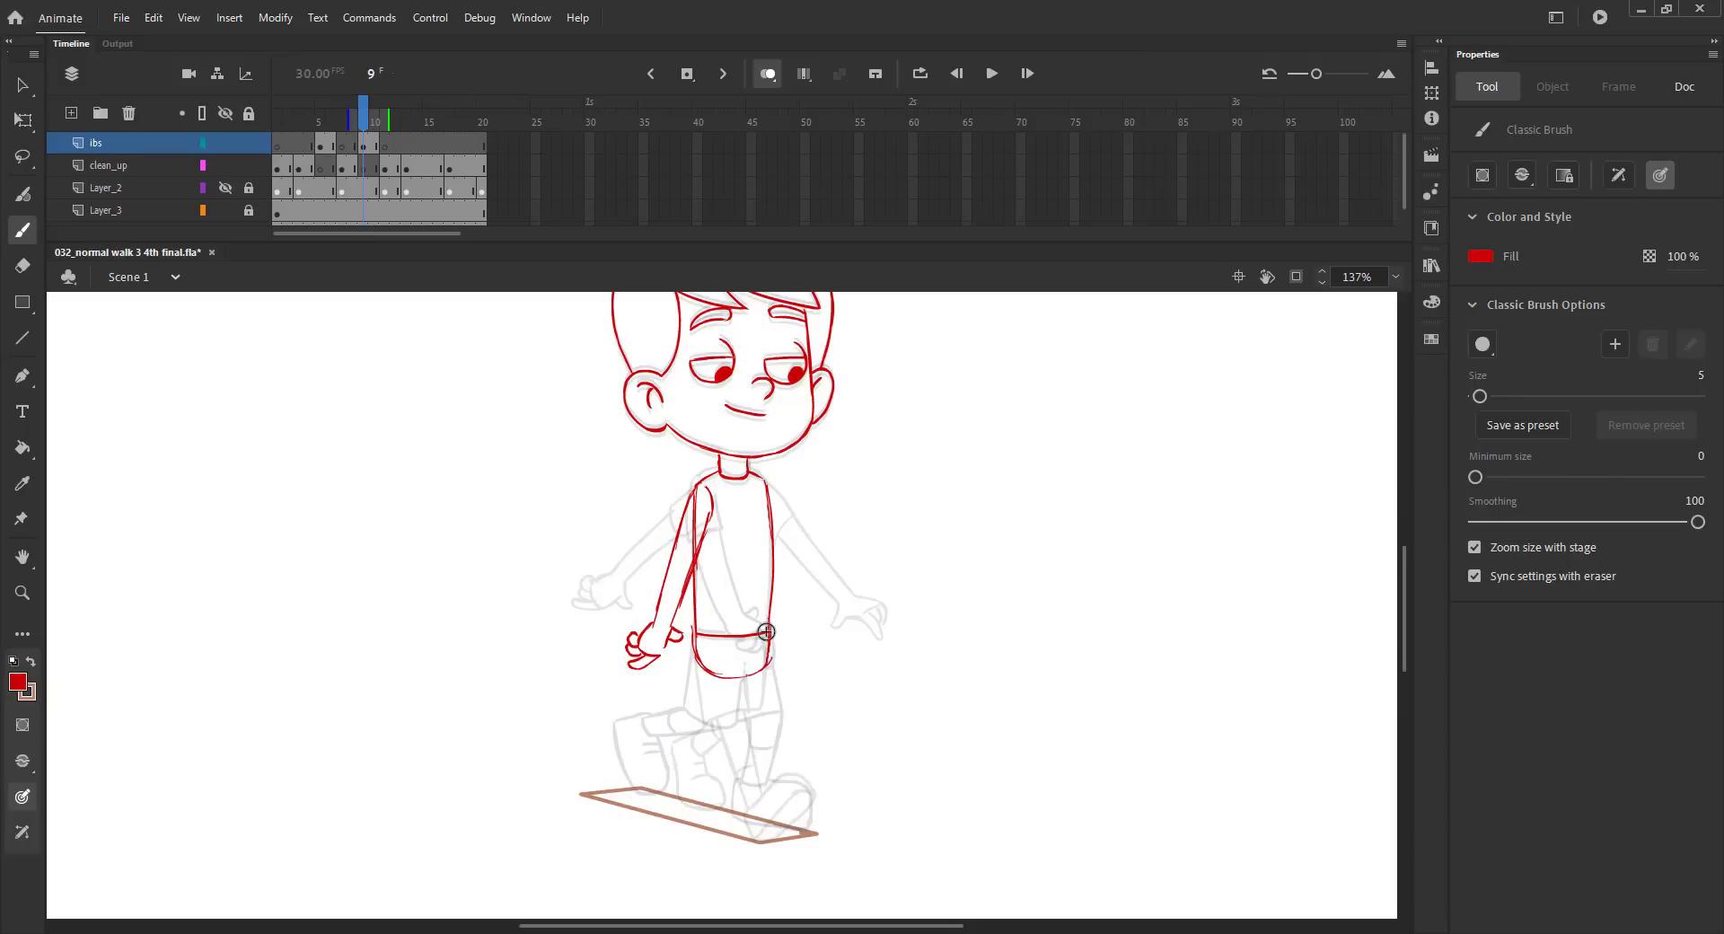
key("ctrl+s")
Sketch the lifted leg bent at the knee, with its foot tilted toe-down just above the ground guide.
mouse_move(696, 652)
left_mouse_down()
mouse_move(757, 700)
mouse_move(747, 691)
mouse_move(753, 716)
mouse_move(710, 762)
mouse_move(719, 696)
mouse_move(712, 748)
left_mouse_up()
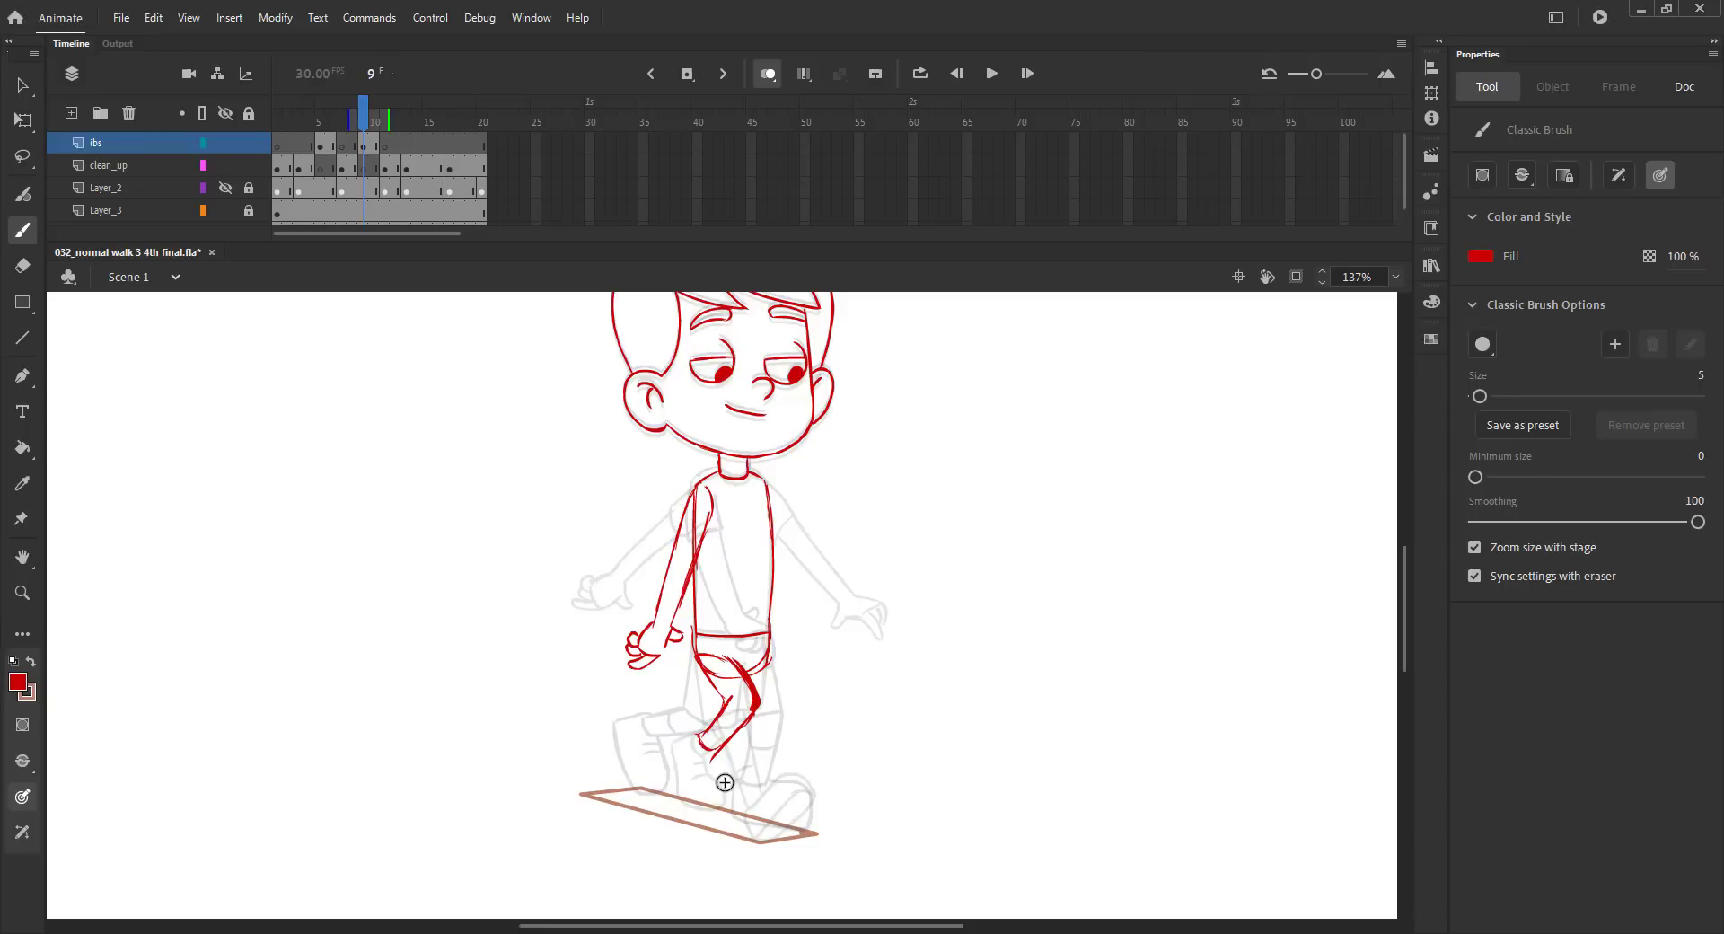
key("comma")
key("period")
left_click_drag(669, 759, 711, 785)
key("ctrl+z")
left_click_drag(680, 744, 700, 791)
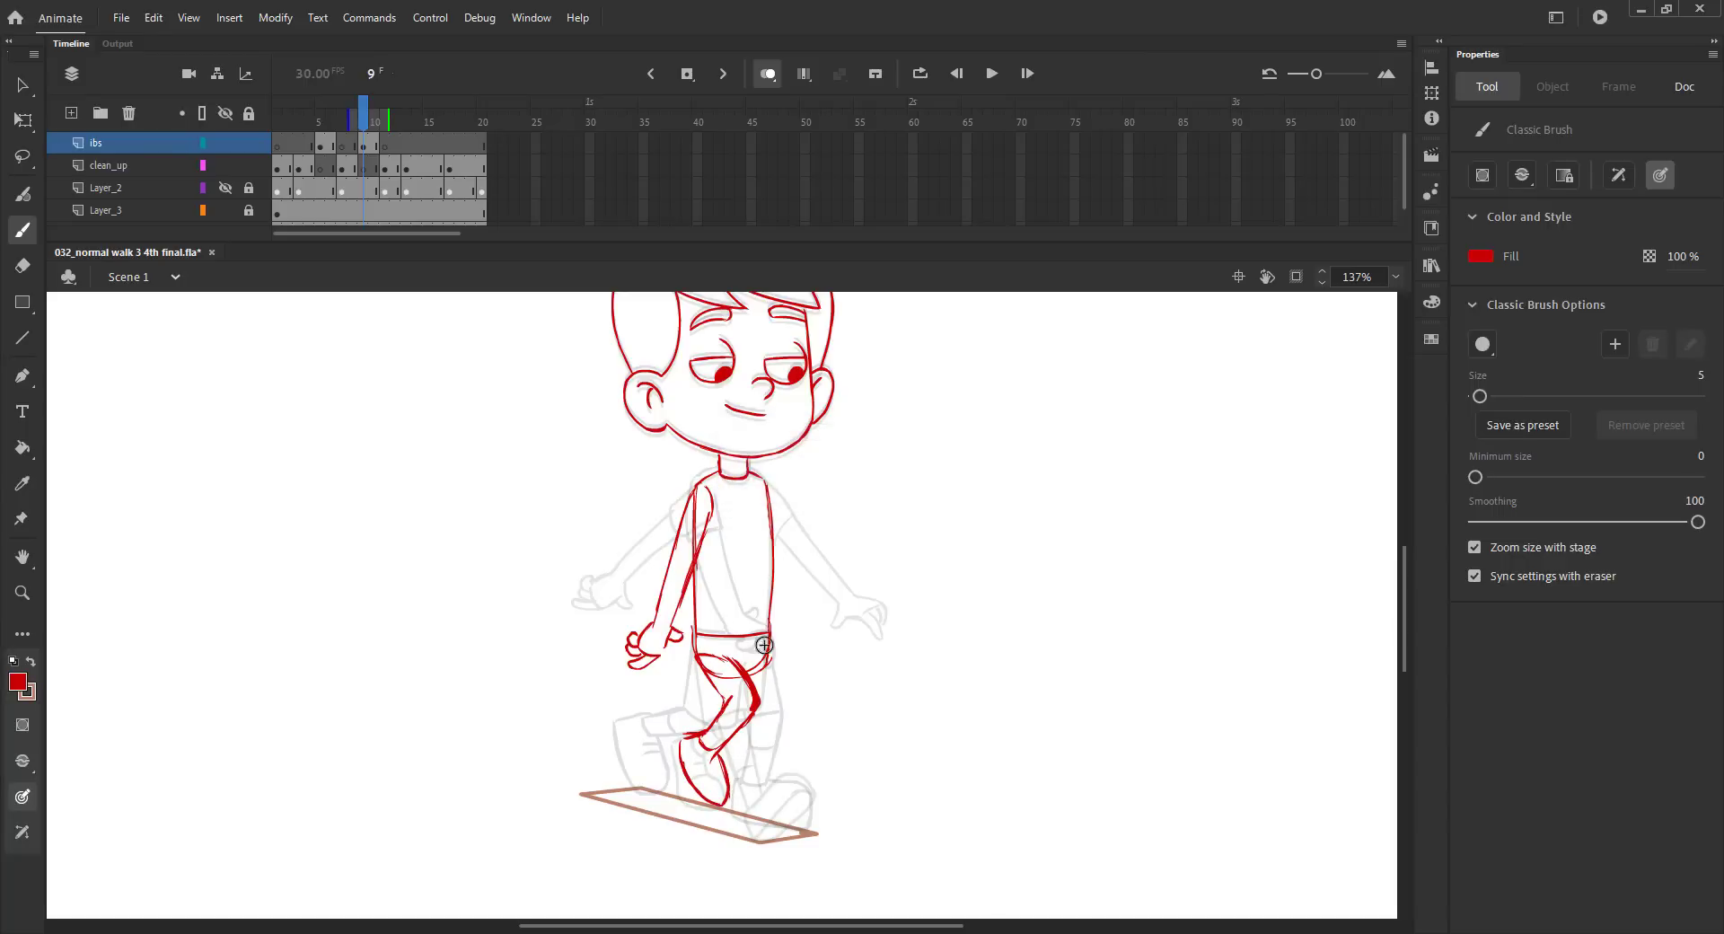
Sketch the supporting leg from the front hip down to the ankle, with its foot resting on the ground guide.
left_click_drag(768, 654, 739, 786)
left_click_drag(760, 701, 742, 779)
key("ctrl+z")
key("ctrl+z")
left_click_drag(733, 750, 727, 774)
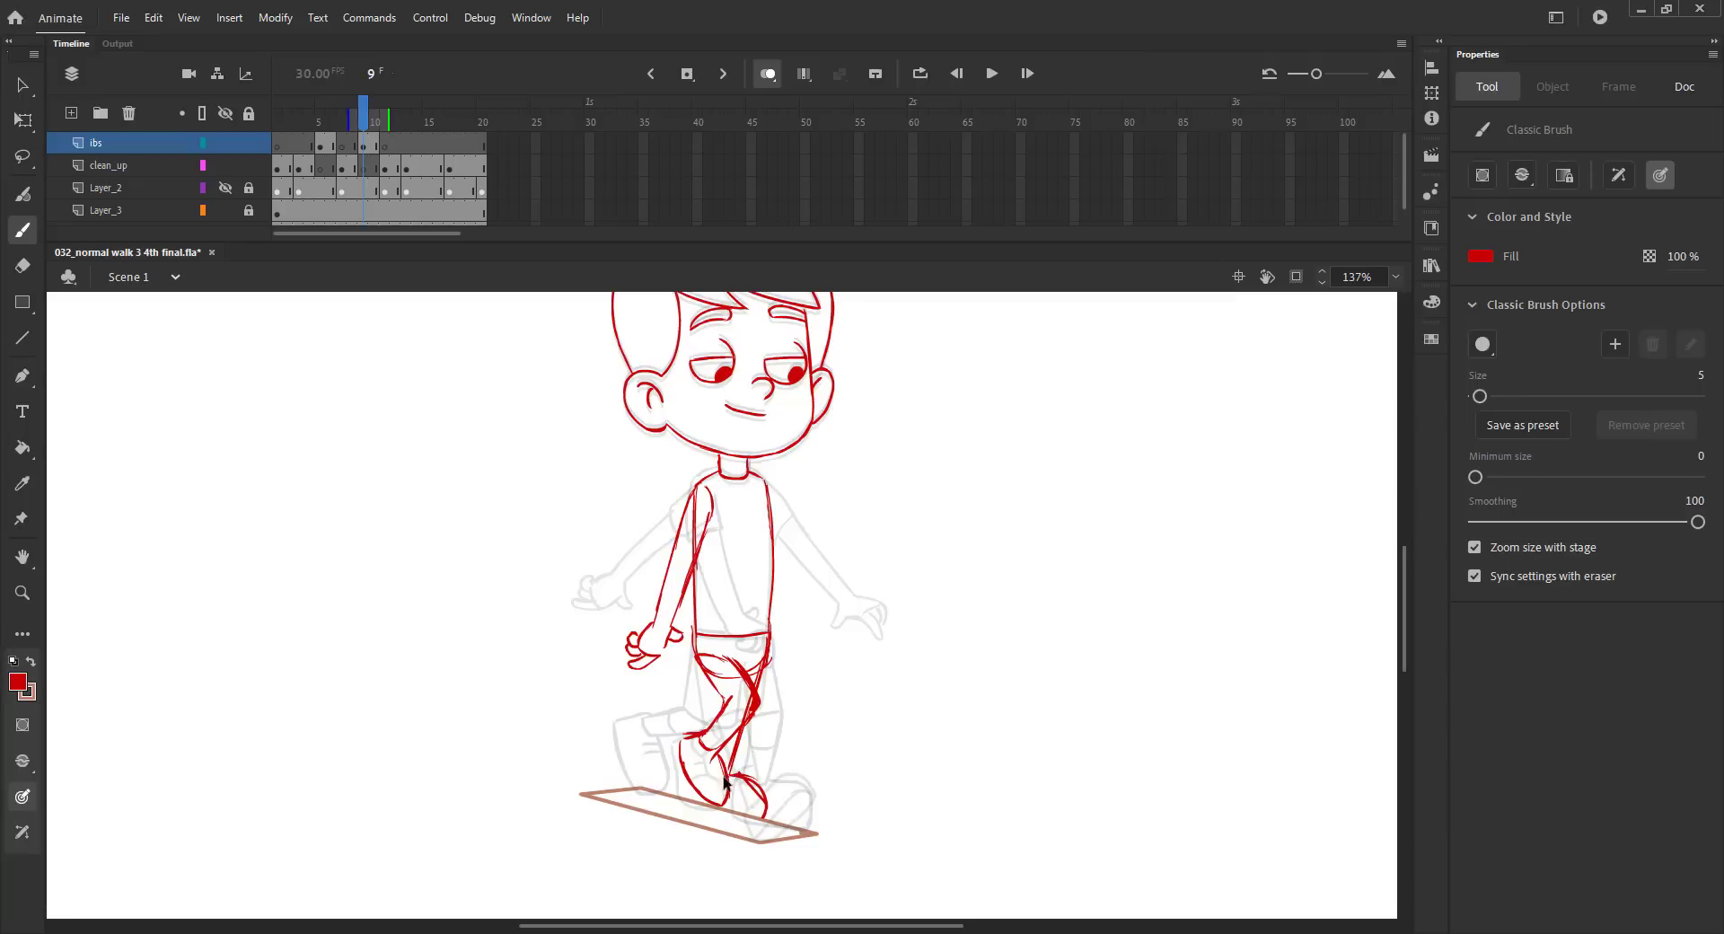
key("ctrl+z")
Turn off onion skinning, save the file, and scrub around frame 9 to check the legs at normal view.
key("ctrl+2")
left_click(767, 74)
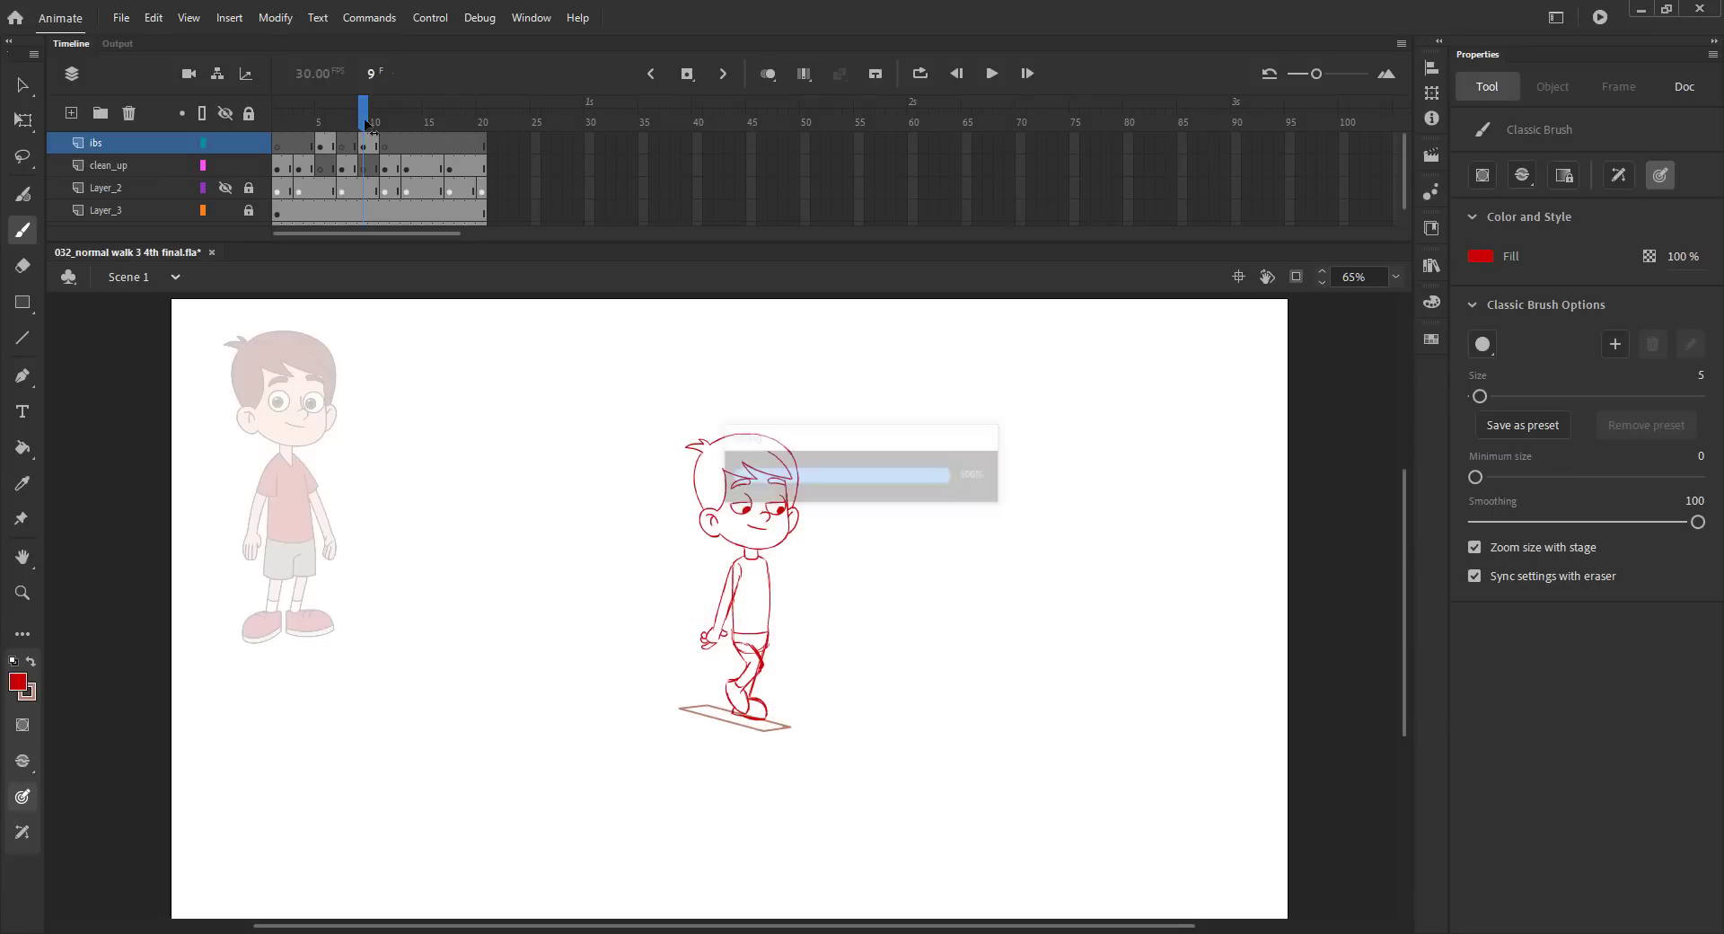
mouse_move(366, 123)
left_mouse_down()
mouse_move(300, 123)
mouse_move(409, 123)
mouse_move(299, 122)
mouse_move(422, 123)
mouse_move(338, 124)
mouse_move(393, 124)
mouse_move(348, 124)
mouse_move(364, 123)
left_mouse_up()
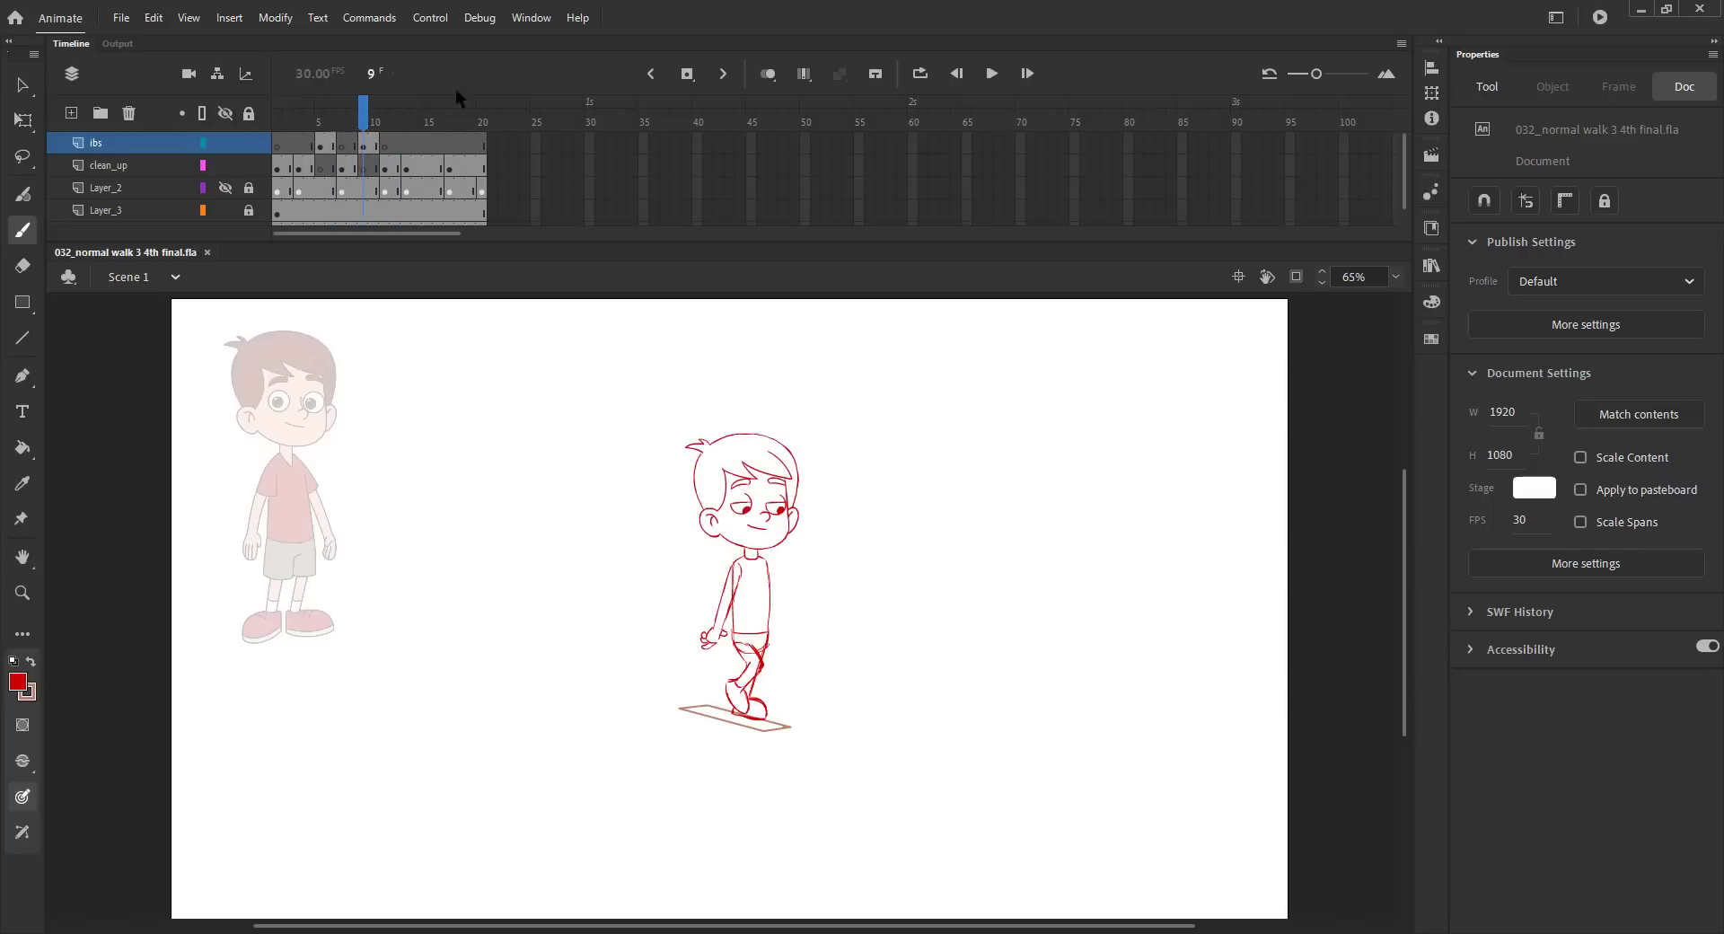
Turn onion skinning back on and sketch the far arm and hand hanging in front of the torso.
left_click(768, 74)
key("z")
left_click_drag(605, 515, 890, 730)
key("b")
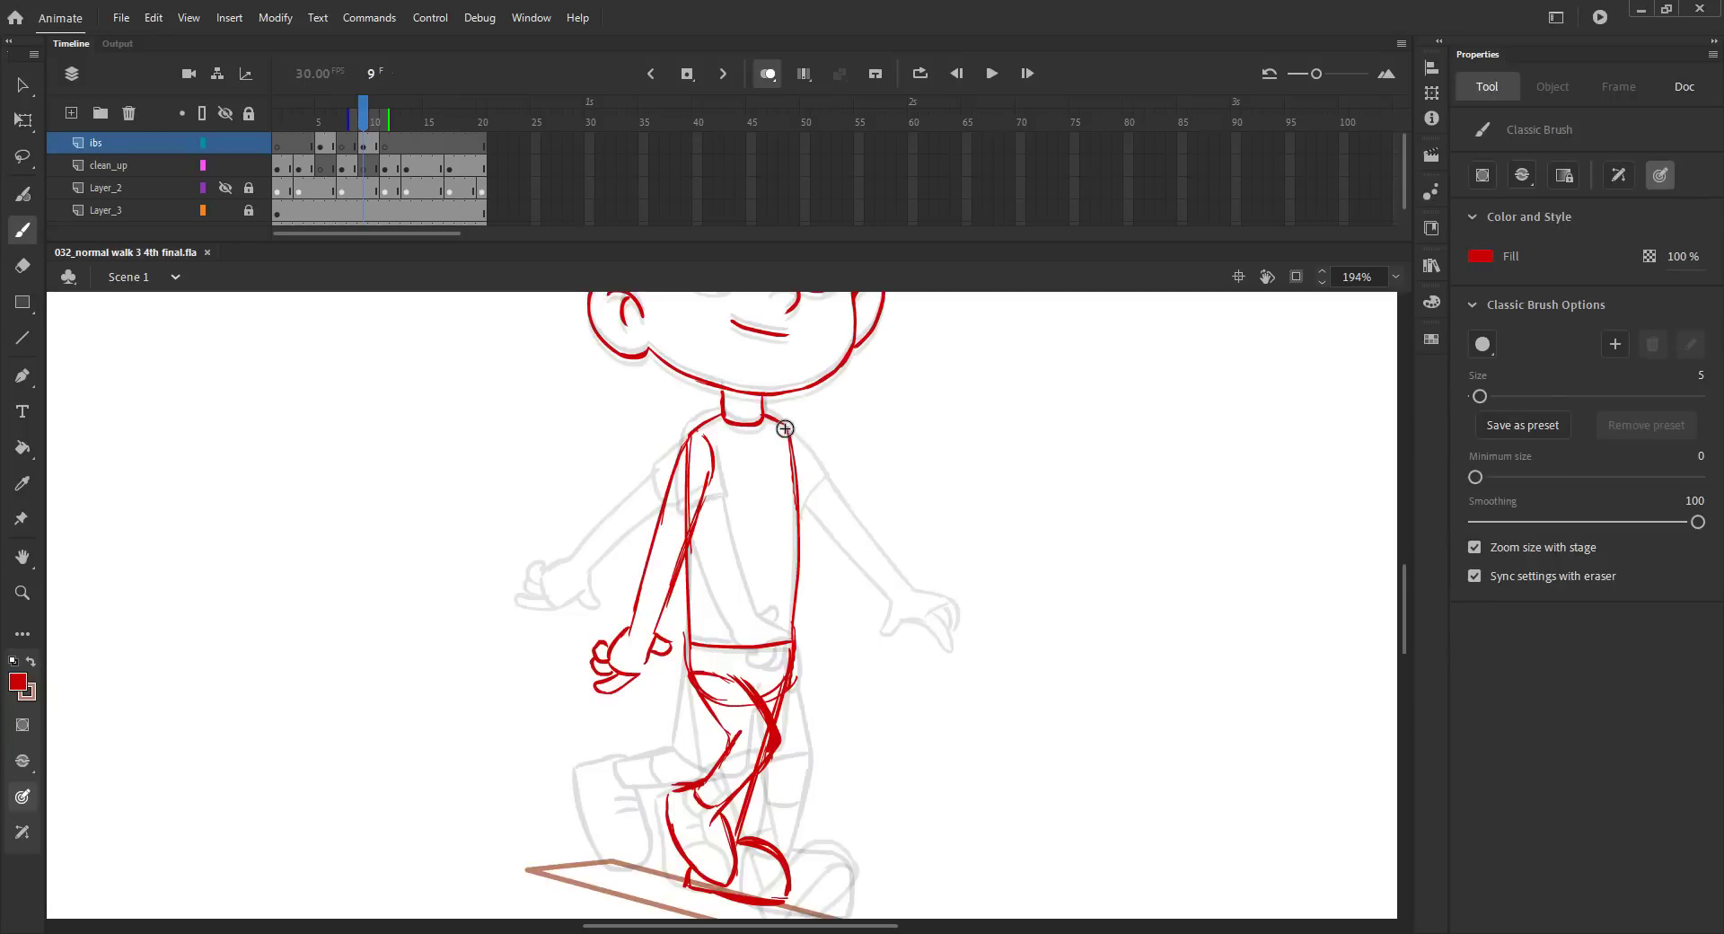
mouse_move(801, 456)
left_mouse_down()
mouse_move(839, 614)
mouse_move(806, 599)
mouse_move(804, 647)
mouse_move(867, 634)
mouse_move(844, 617)
mouse_move(859, 640)
mouse_move(834, 657)
mouse_move(833, 695)
left_mouse_up()
key("ctrl+z")
key("ctrl+z")
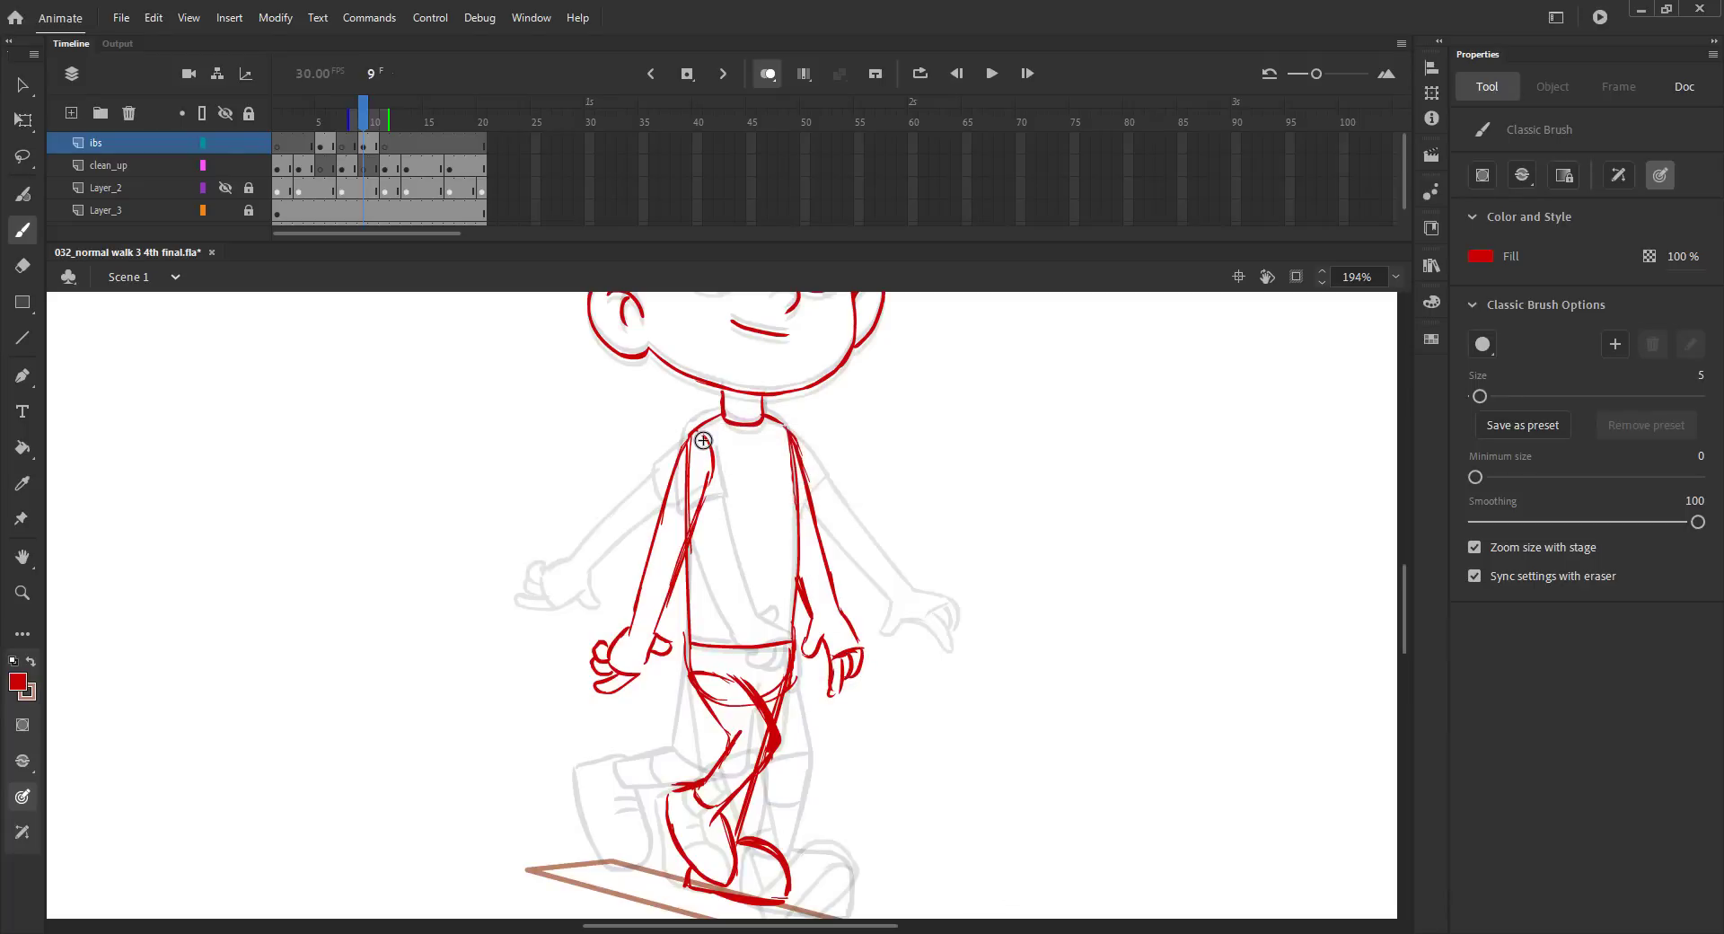
Turn off onion skinning, scrub through the frames to review the walk, save the file, and return to frame 9.
key("ctrl+2")
left_click(768, 73)
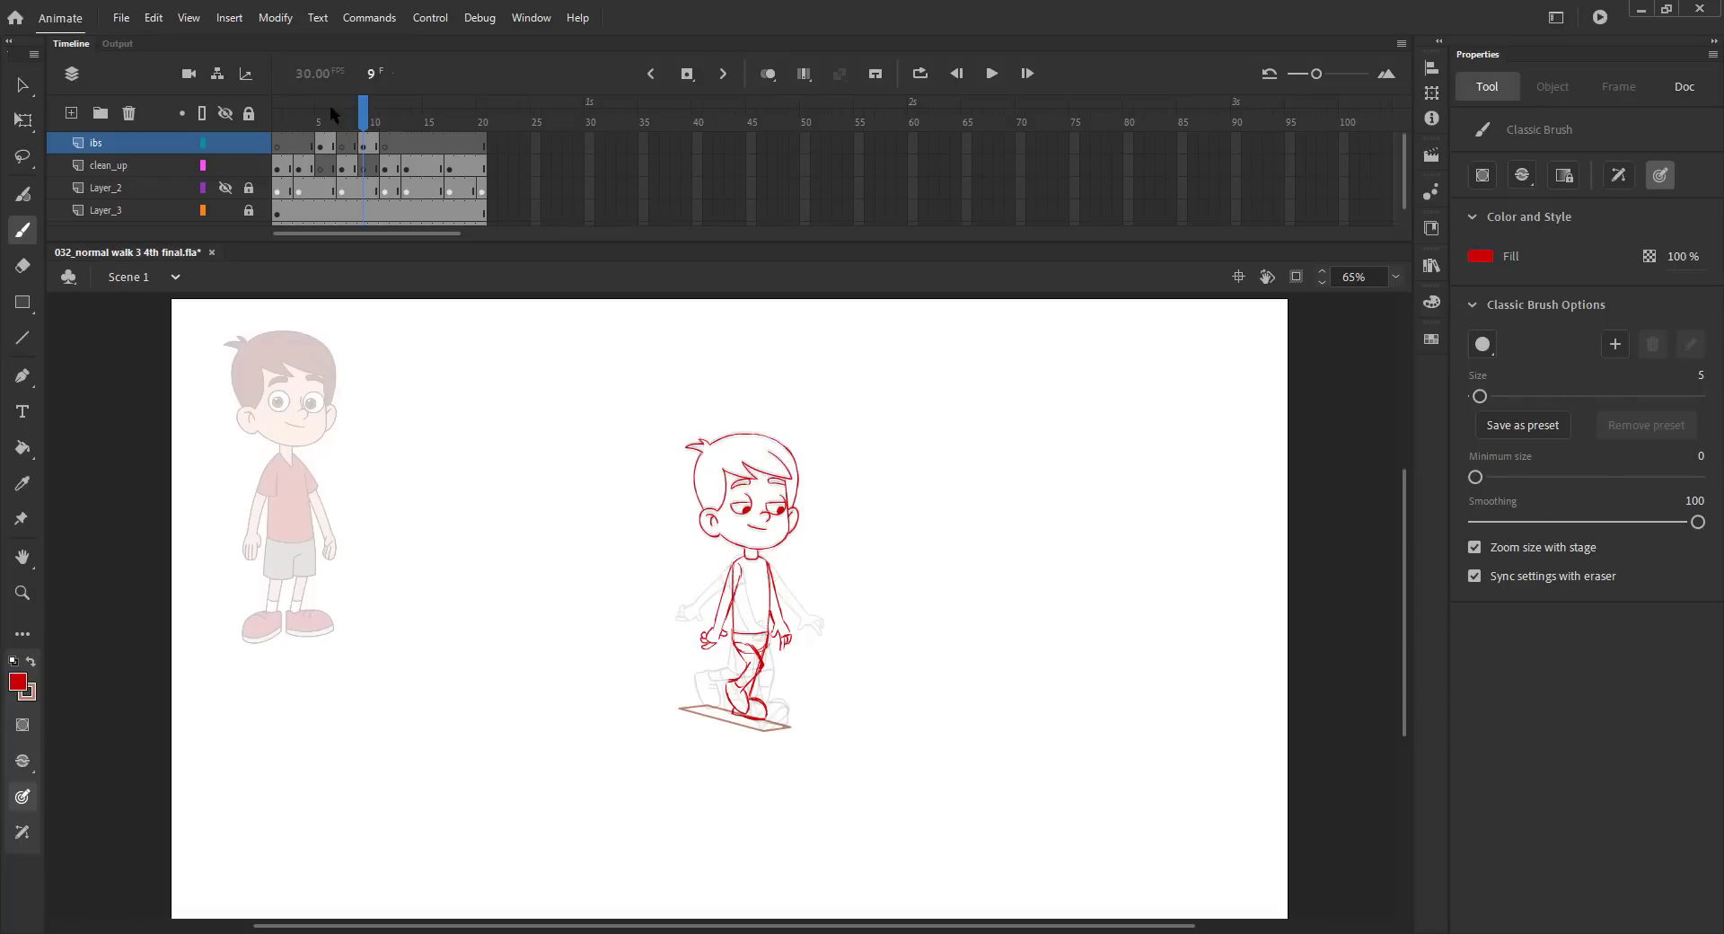
left_click(332, 127)
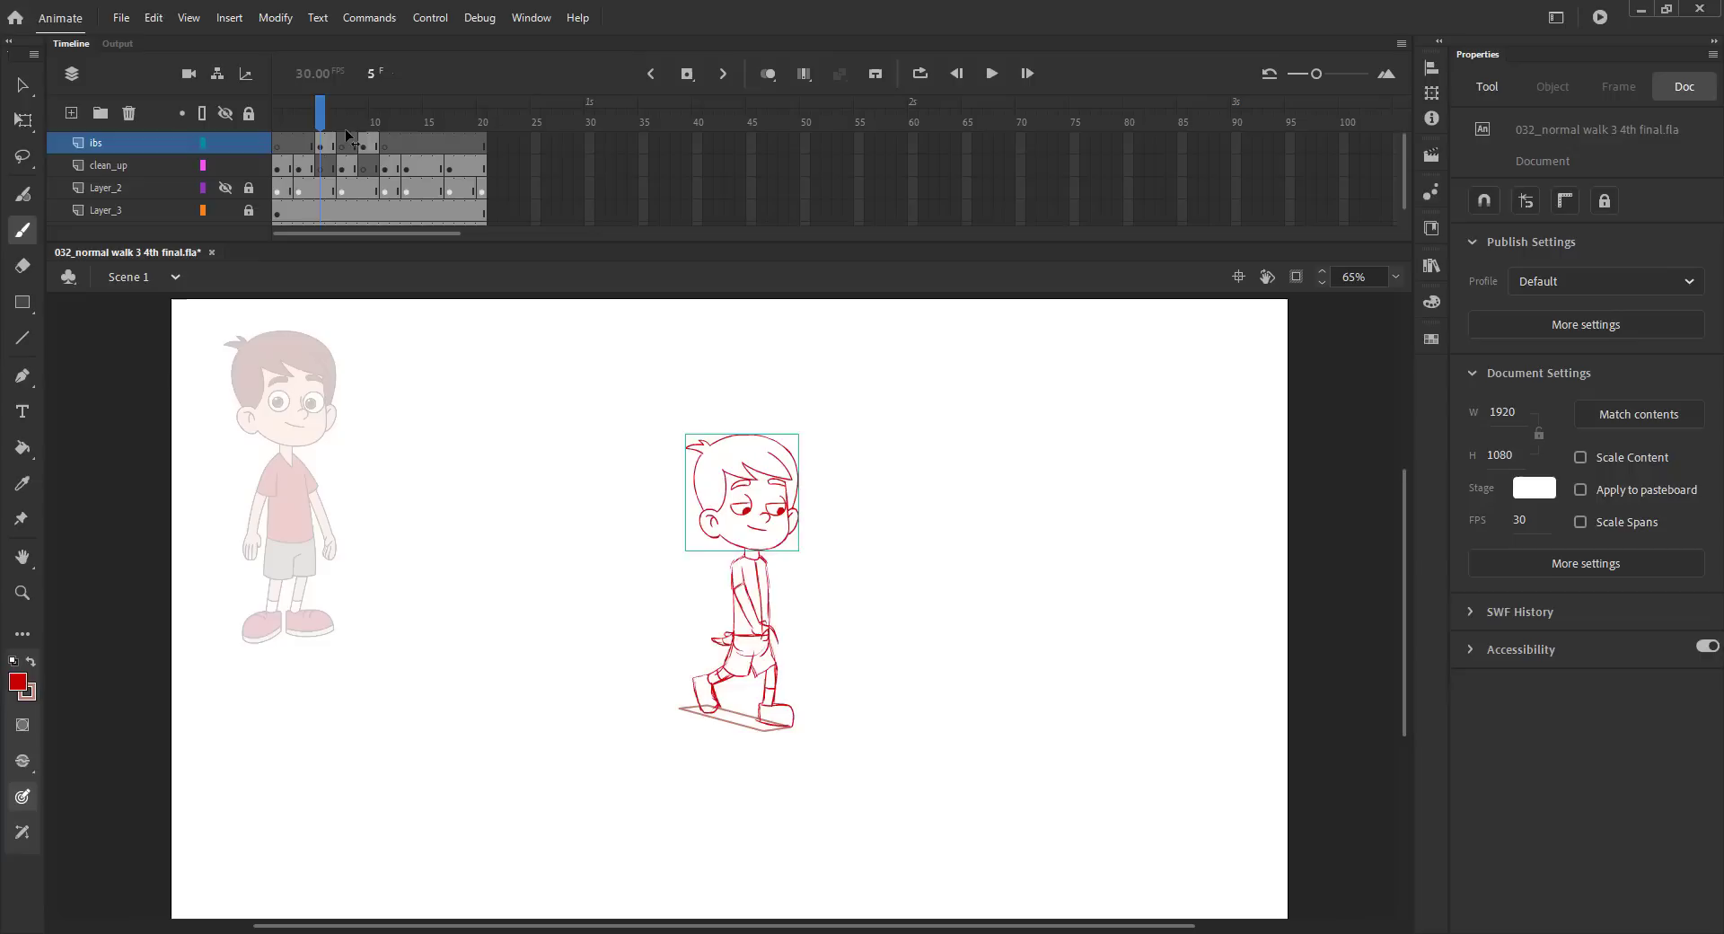
mouse_move(347, 135)
left_mouse_down()
mouse_move(390, 128)
mouse_move(295, 141)
left_mouse_up()
key("ctrl+s")
left_click(365, 136)
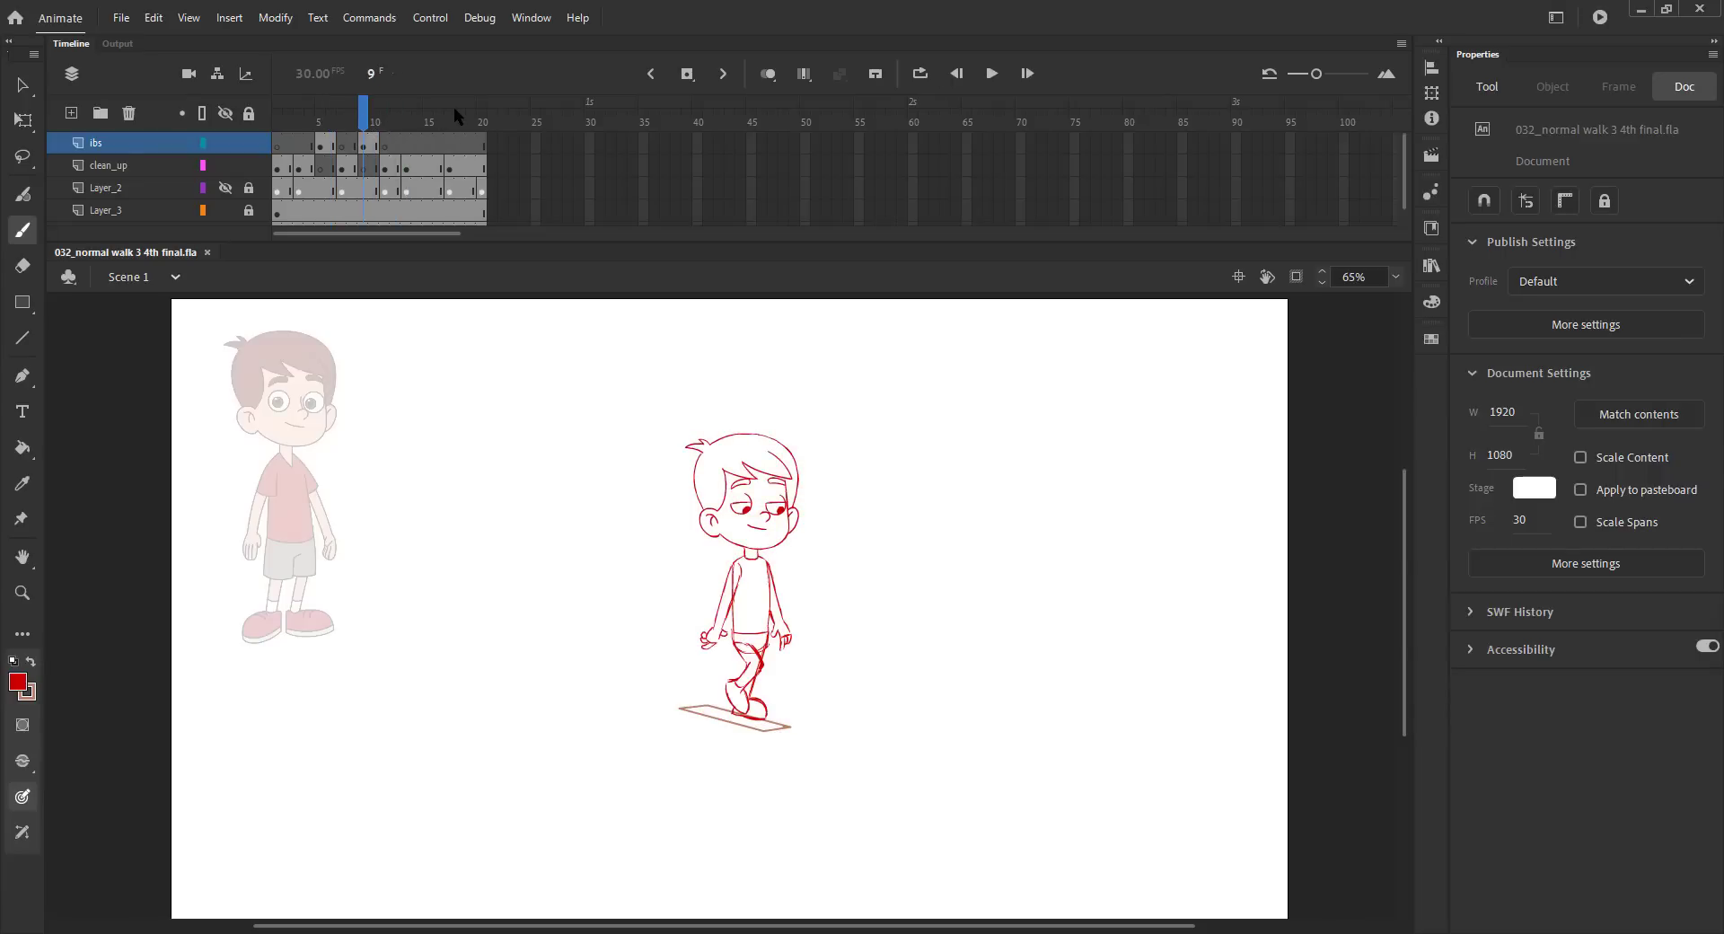